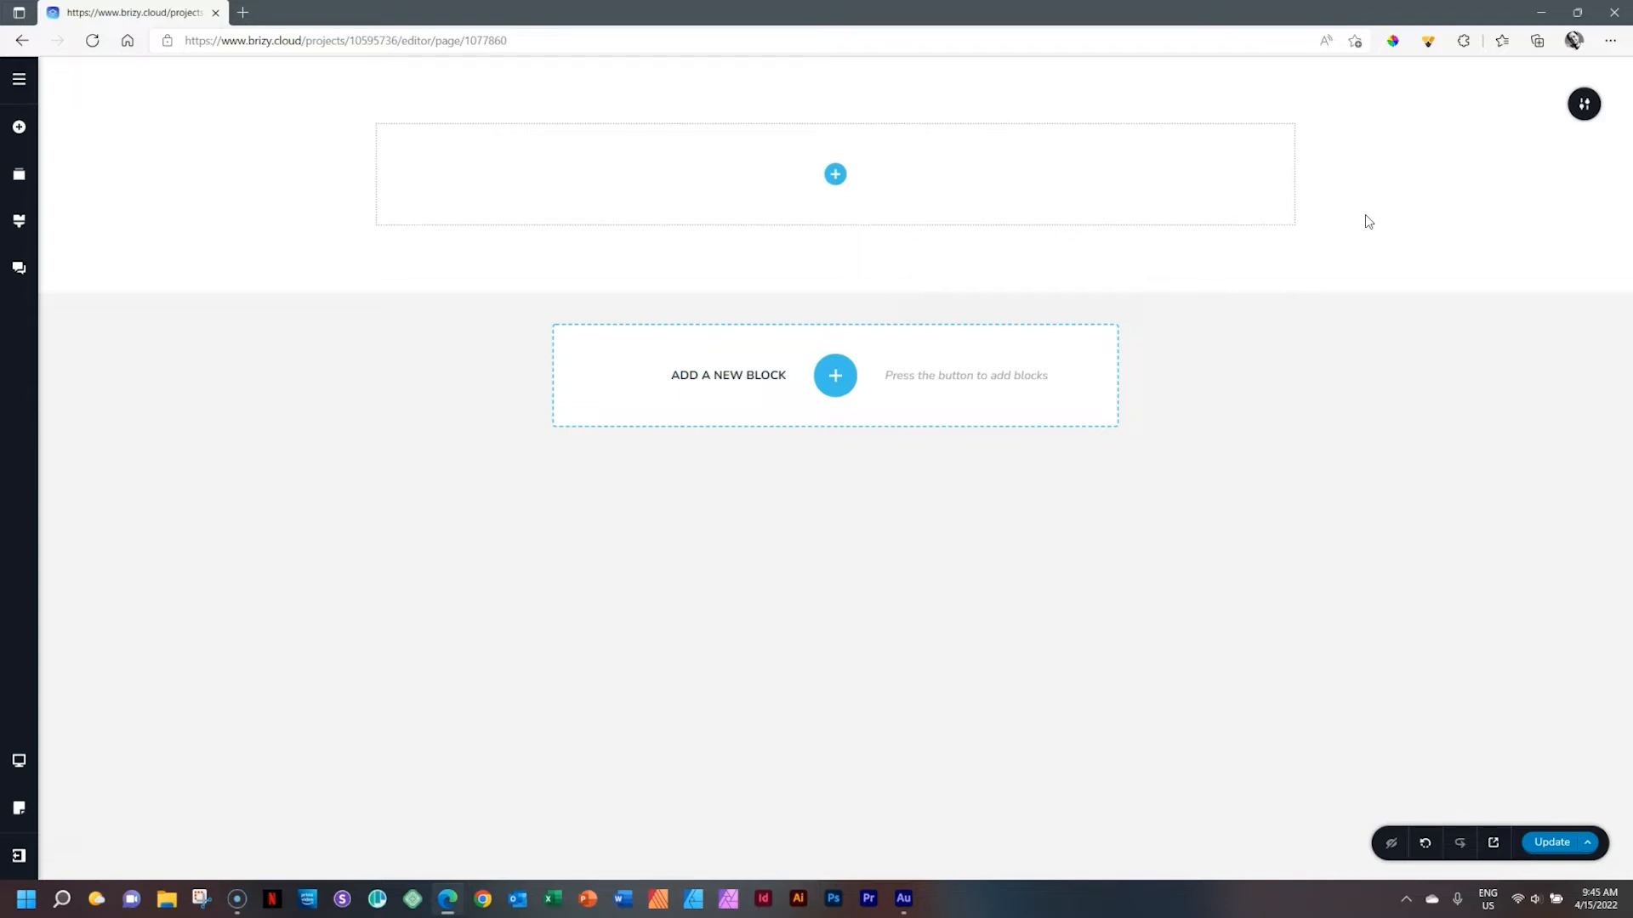
Add a Column element into the empty block so it splits into two columns
click(835, 178)
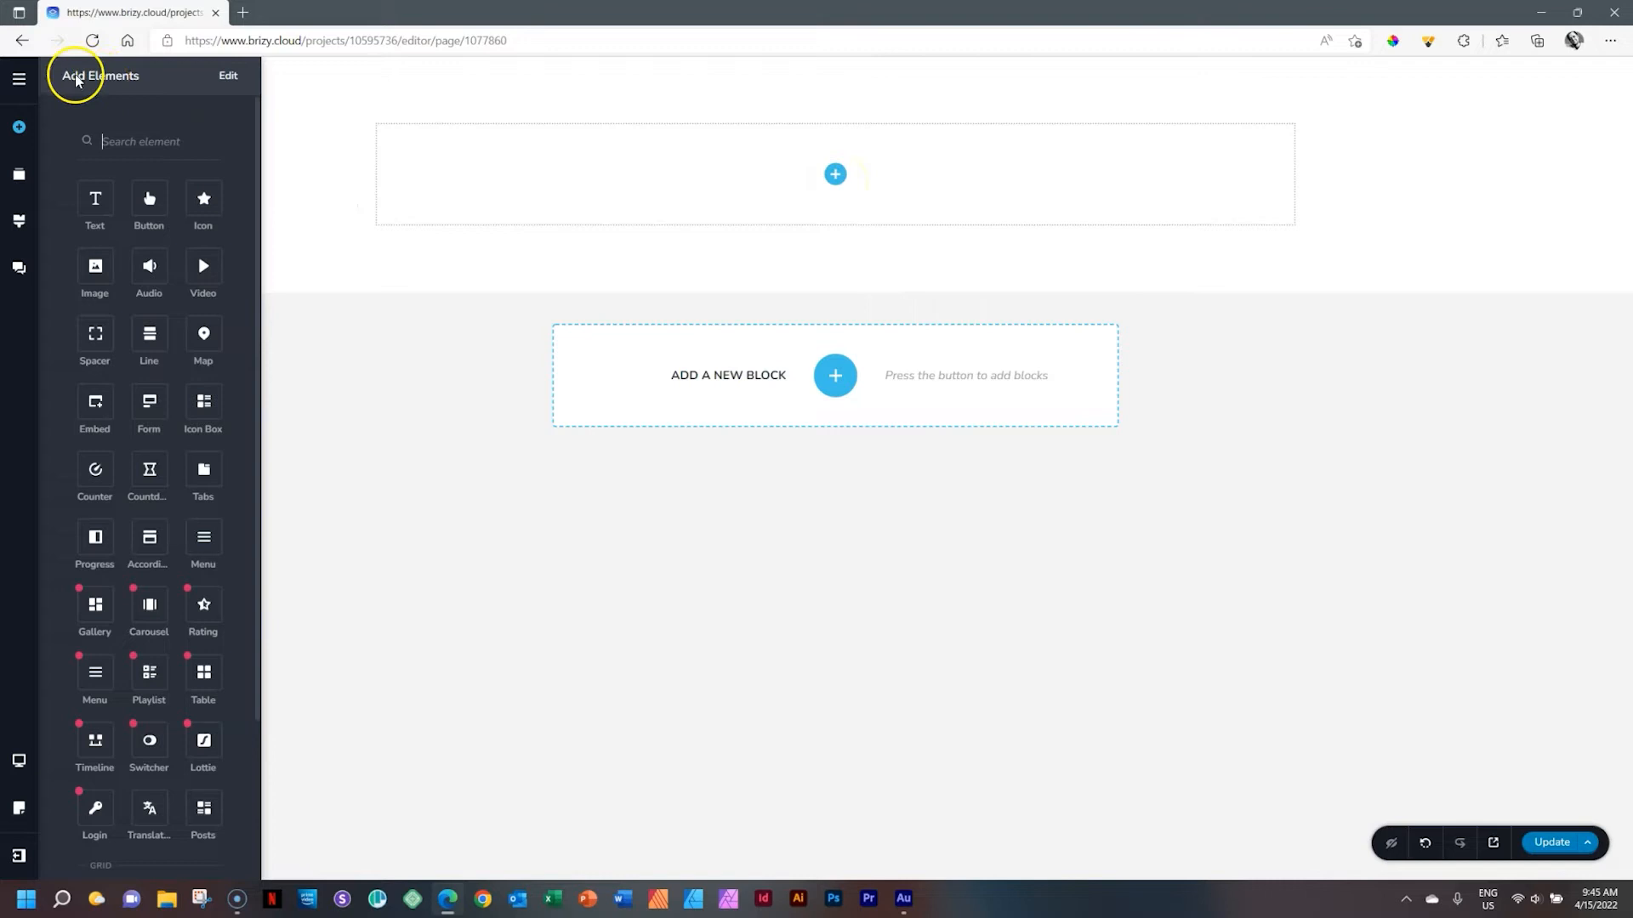
drag(258, 145, 258, 326)
drag(262, 385, 259, 123)
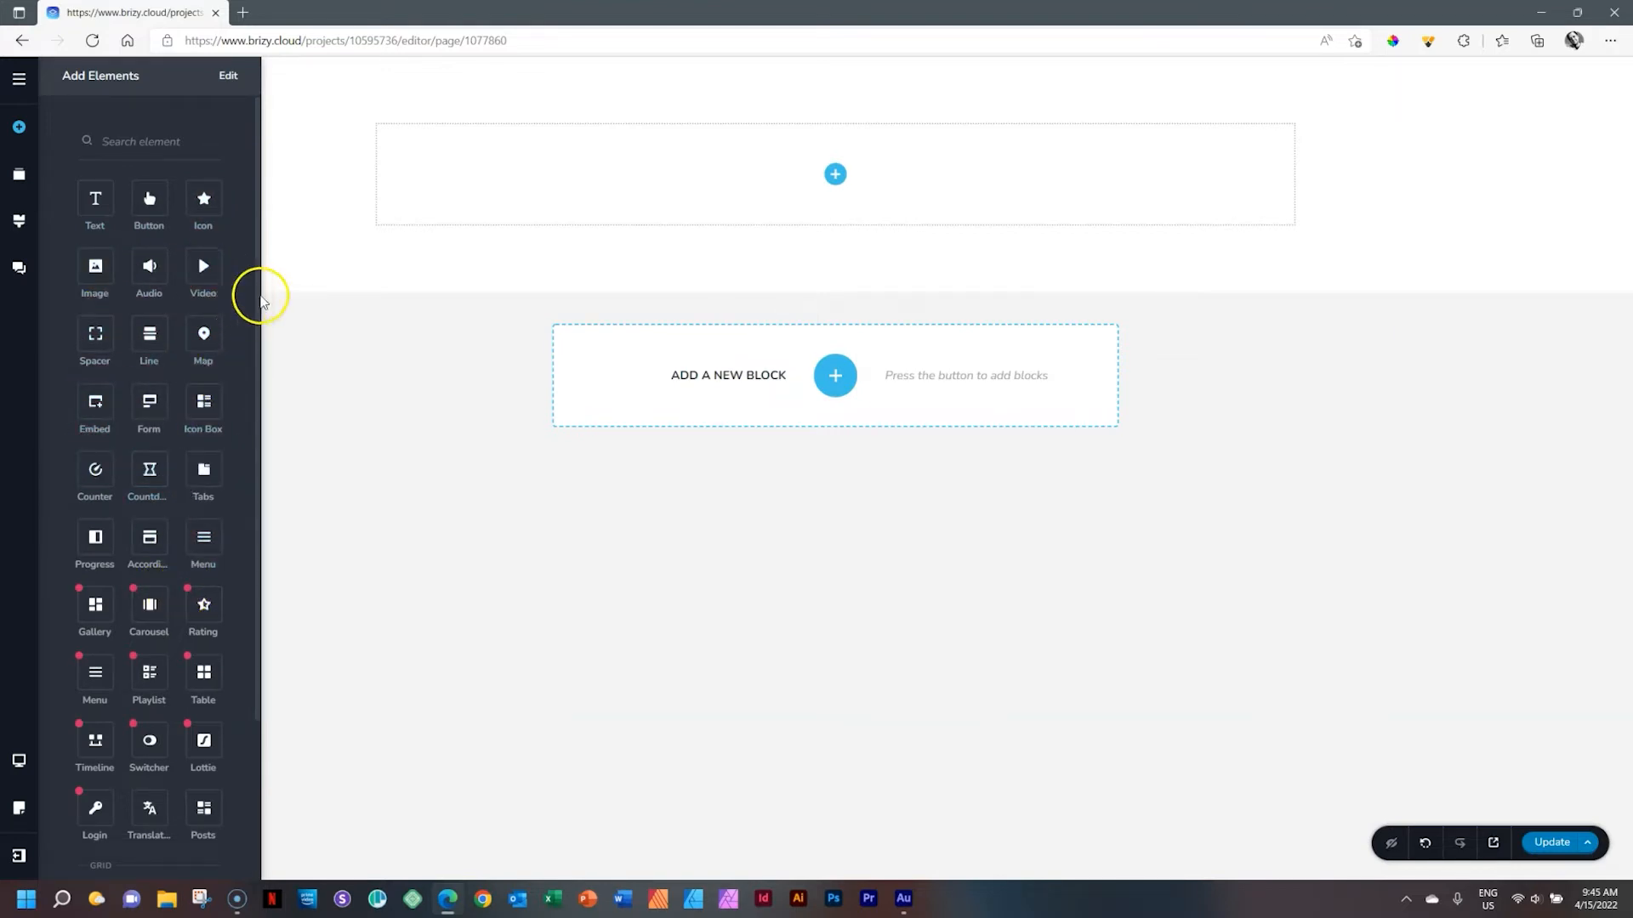
drag(260, 302, 252, 489)
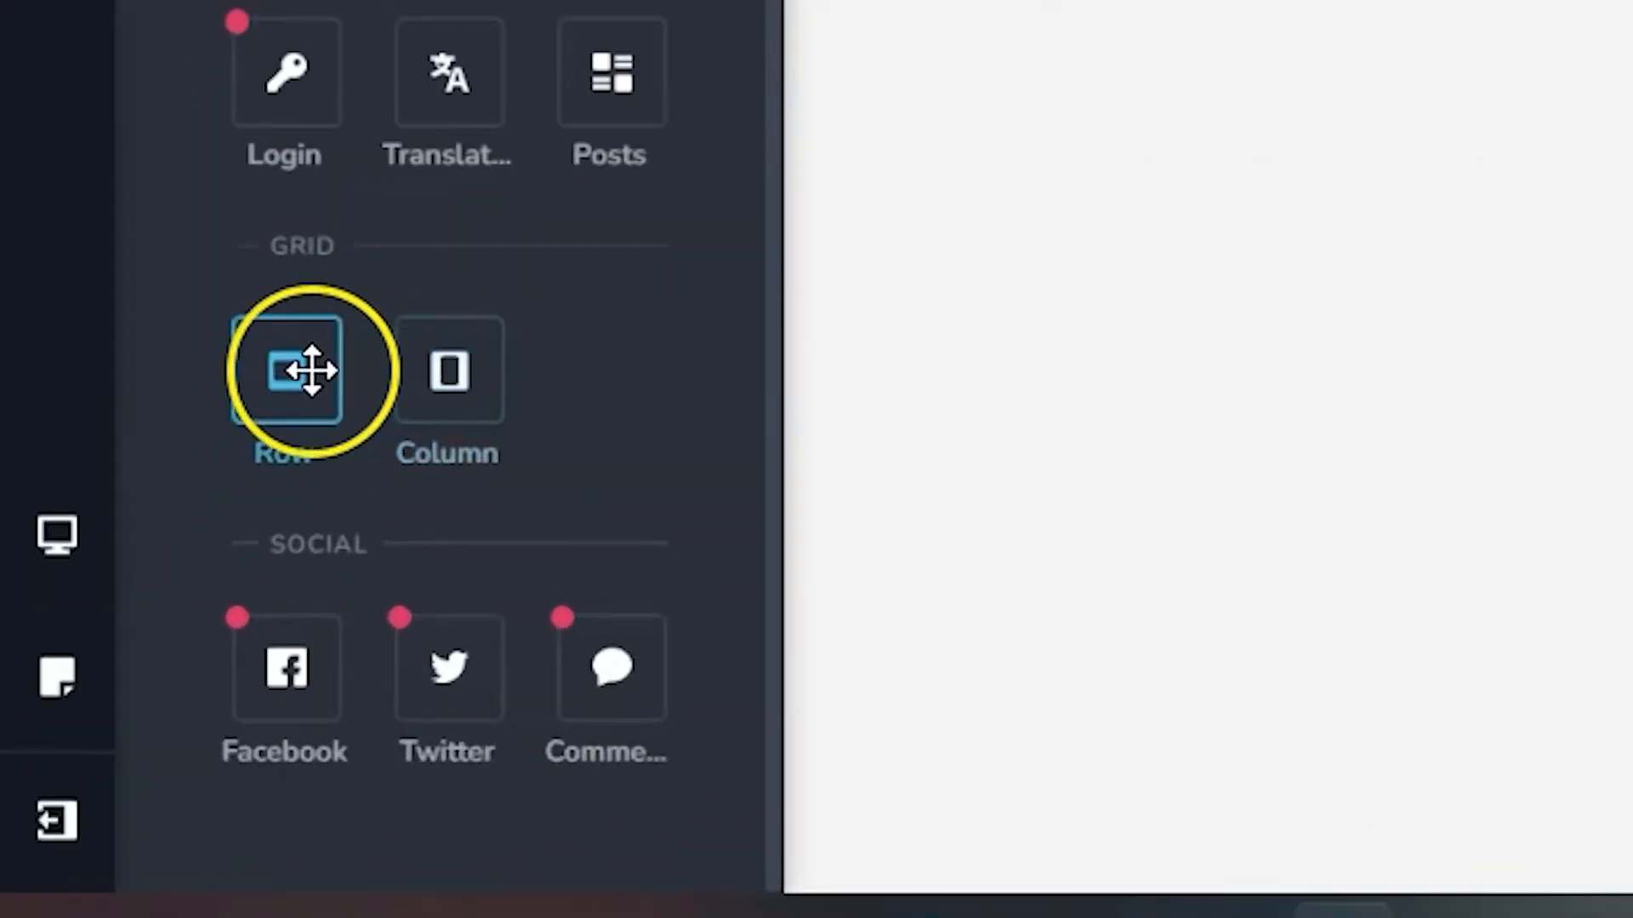
click(311, 370)
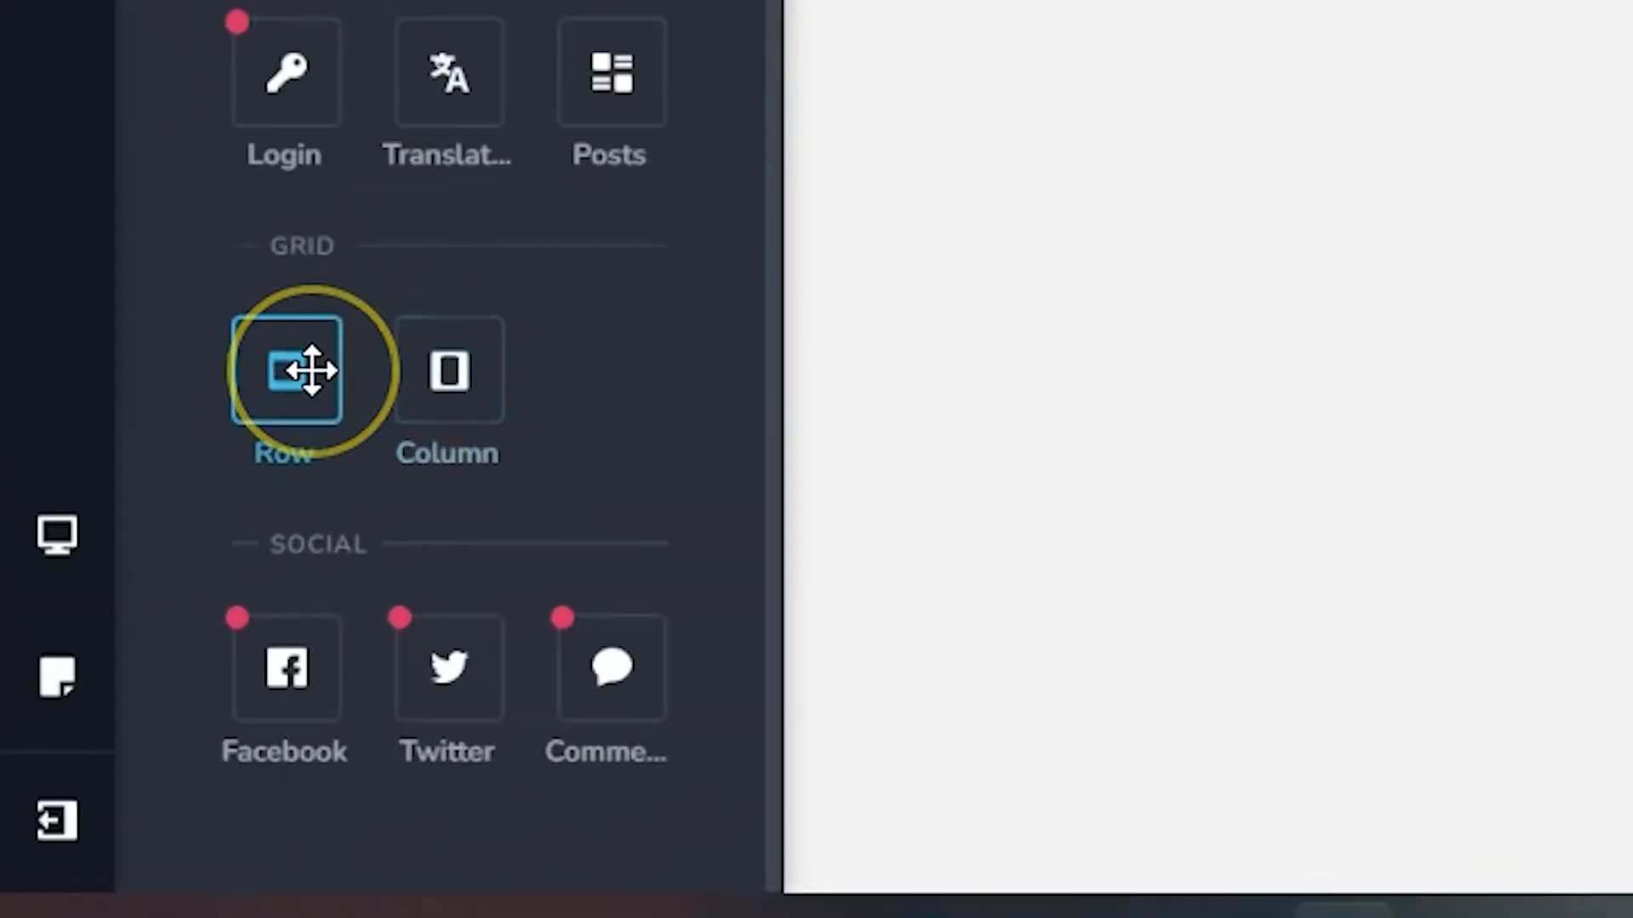
click(423, 374)
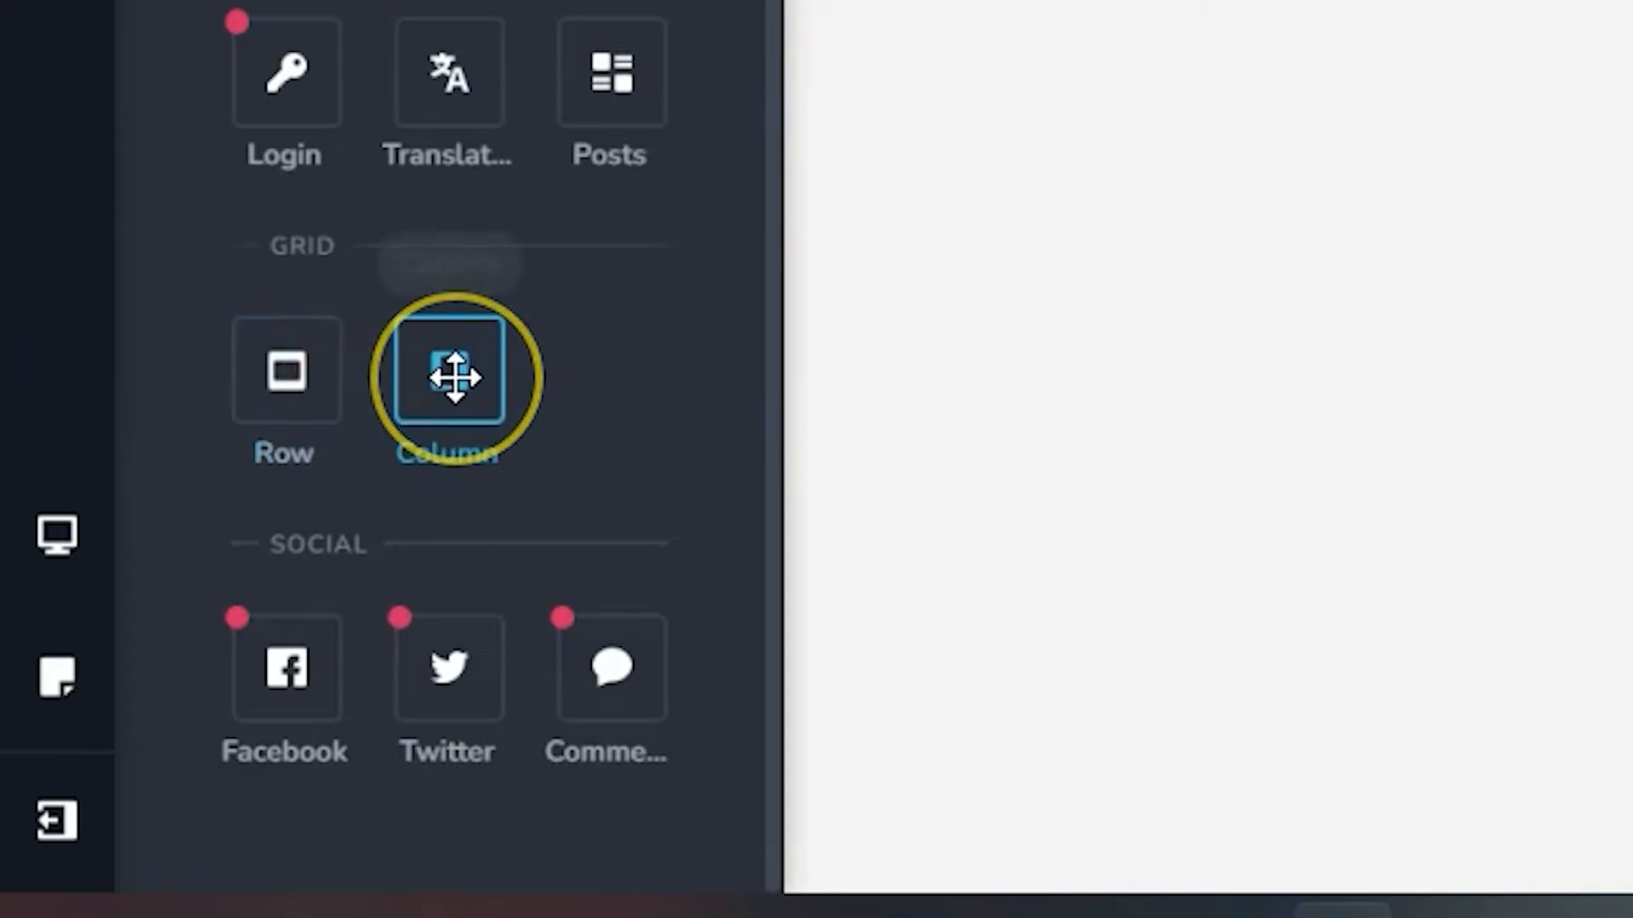
click(342, 282)
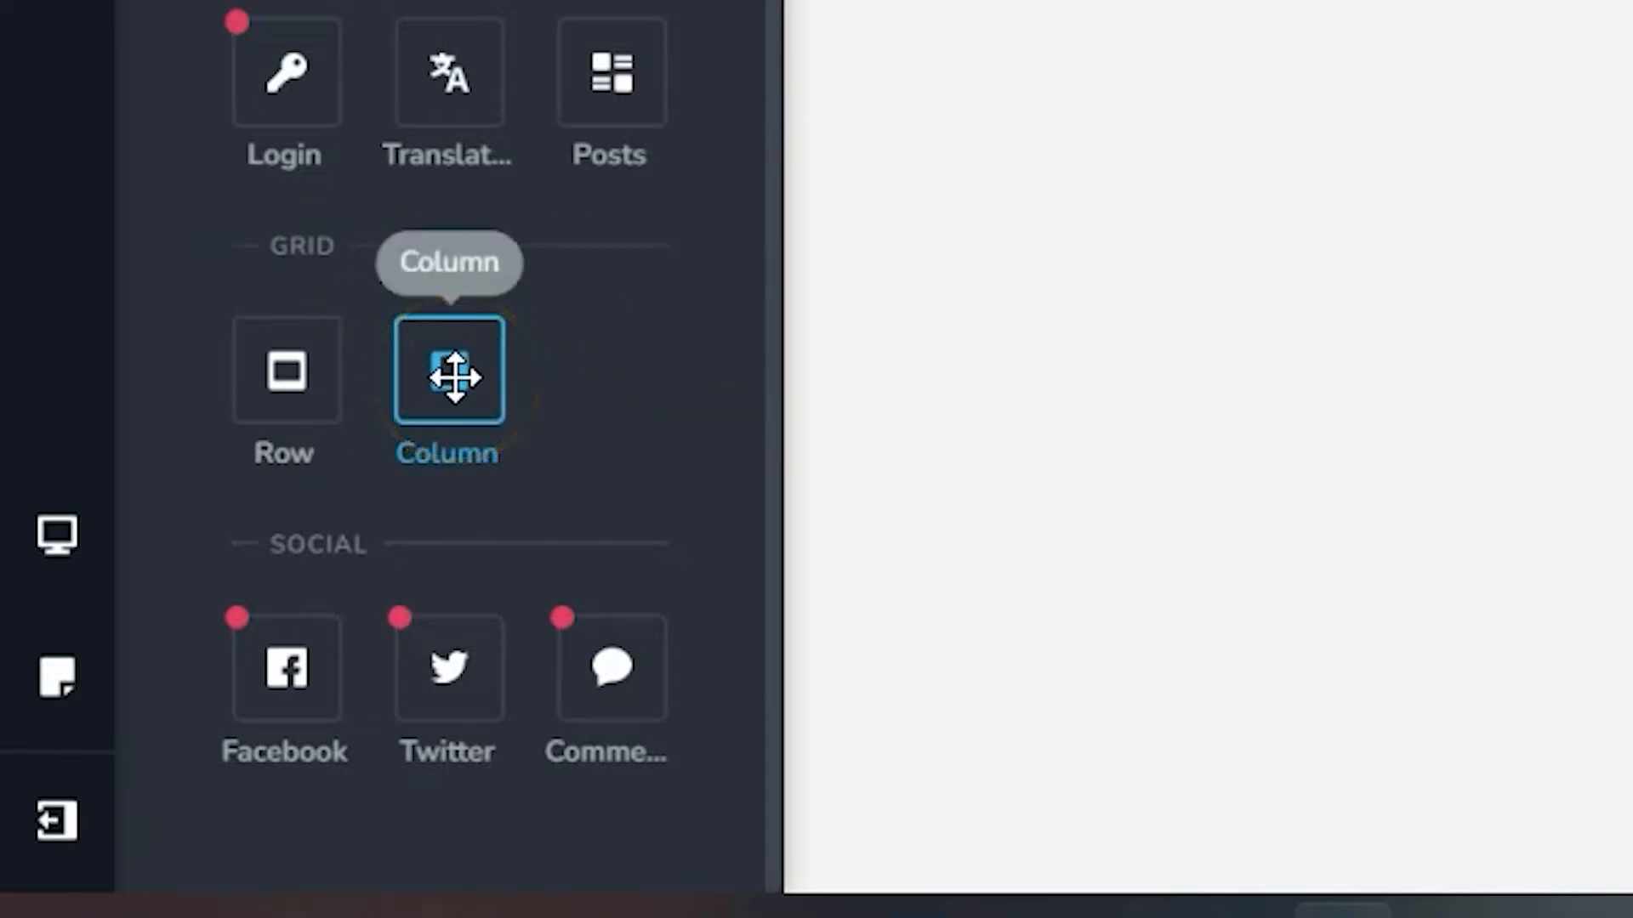
drag(455, 377, 838, 167)
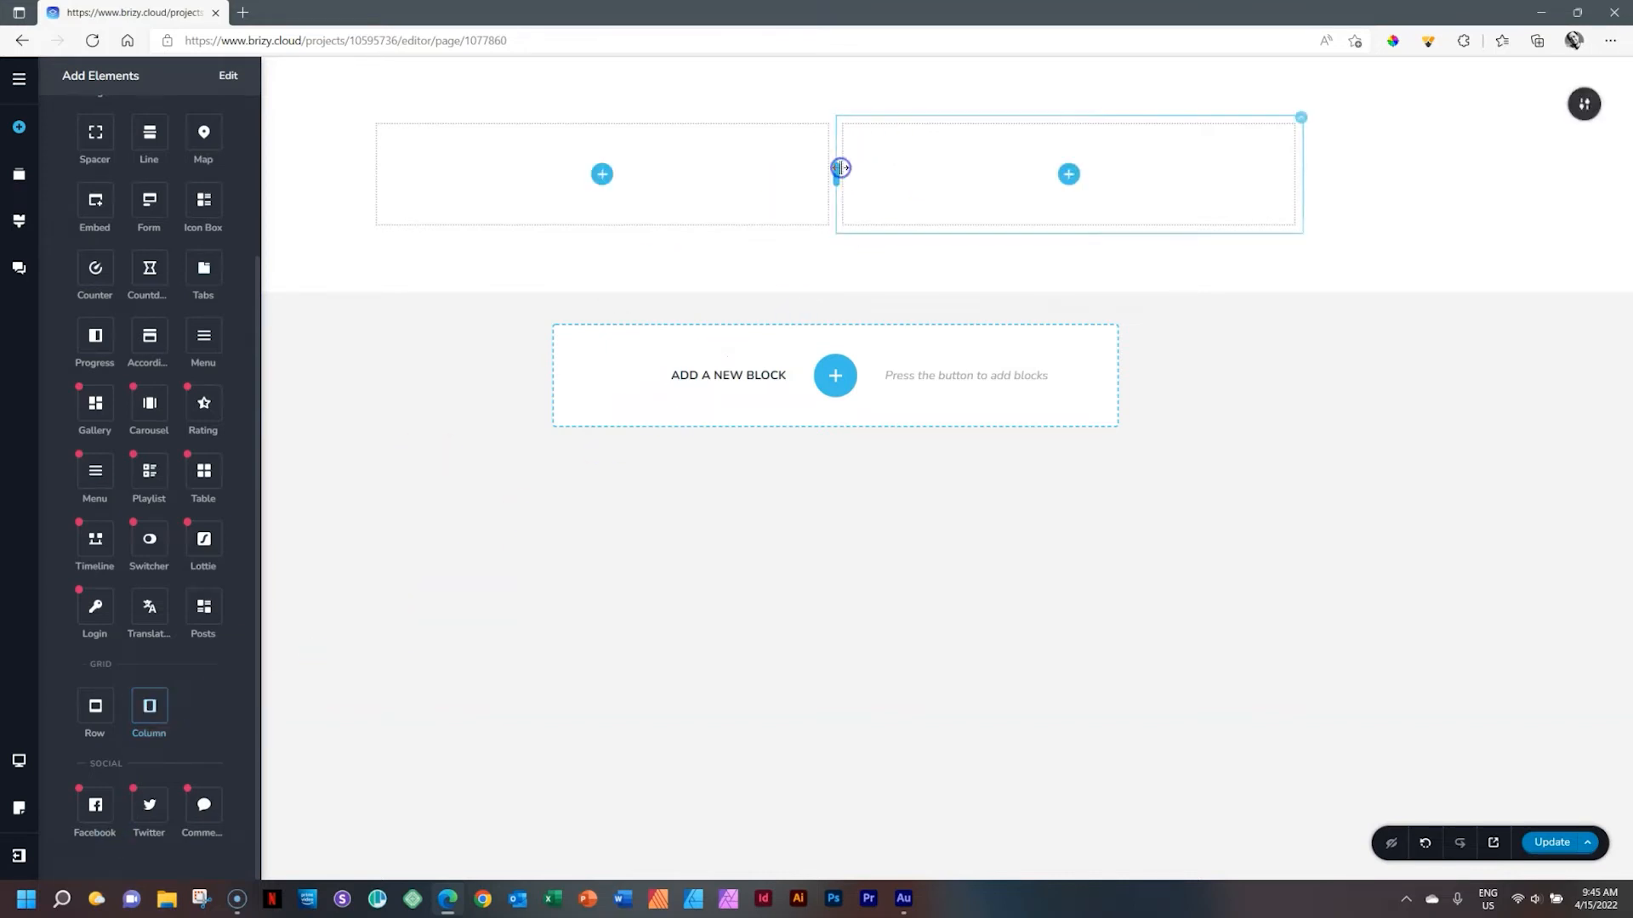
click(1495, 195)
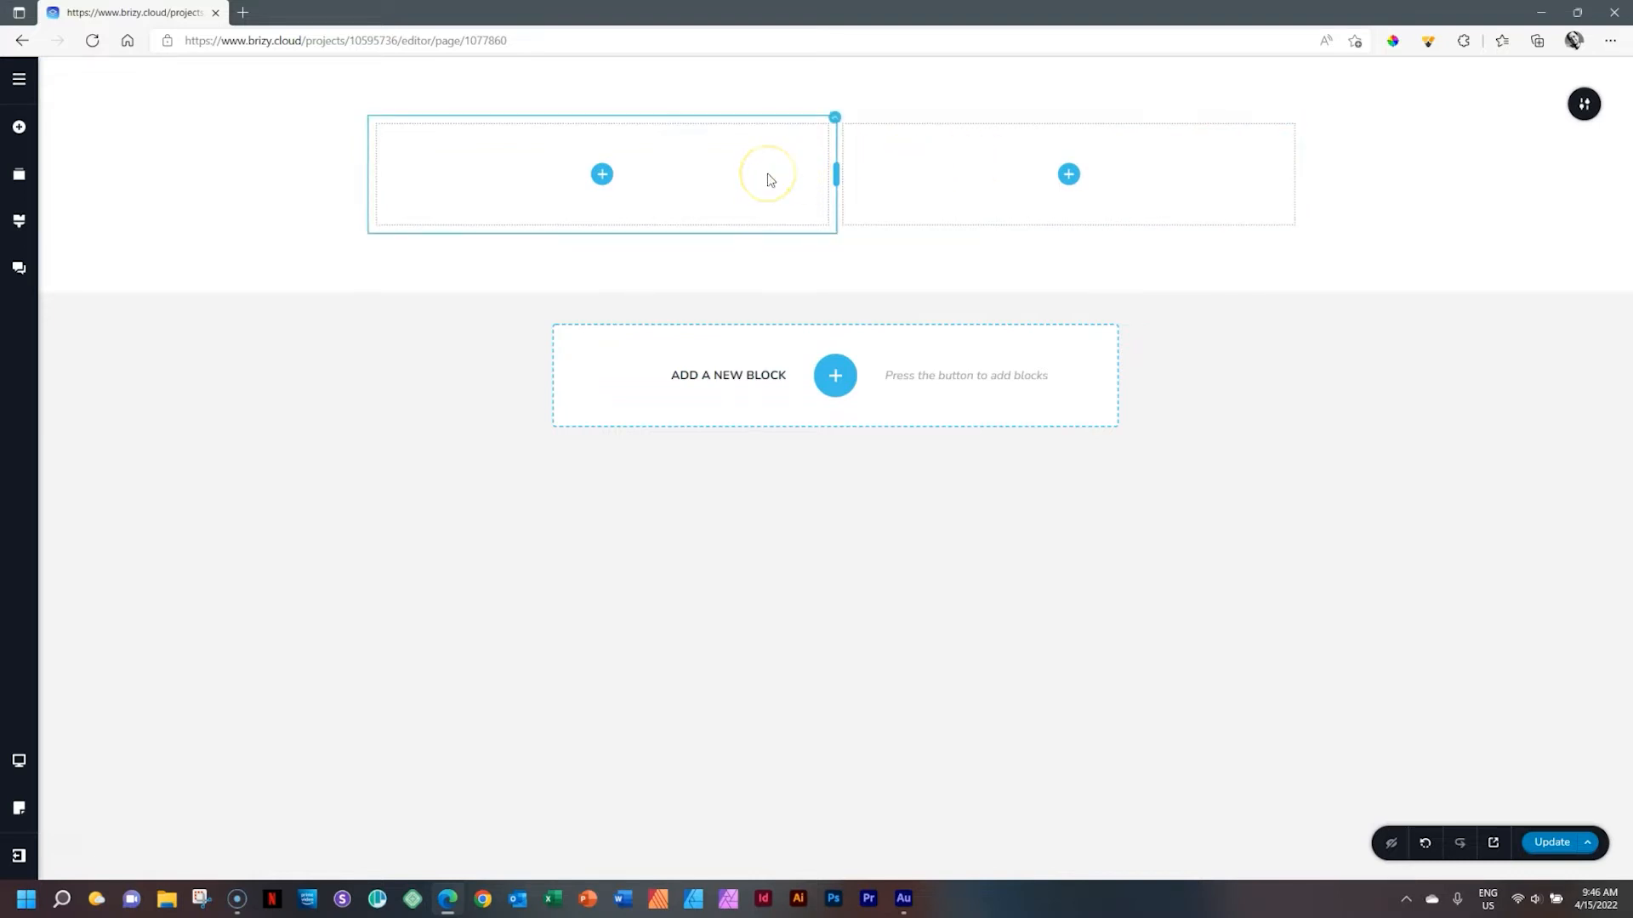
Resize the two columns by moving their divider to about 40% / 60%
click(815, 179)
click(546, 185)
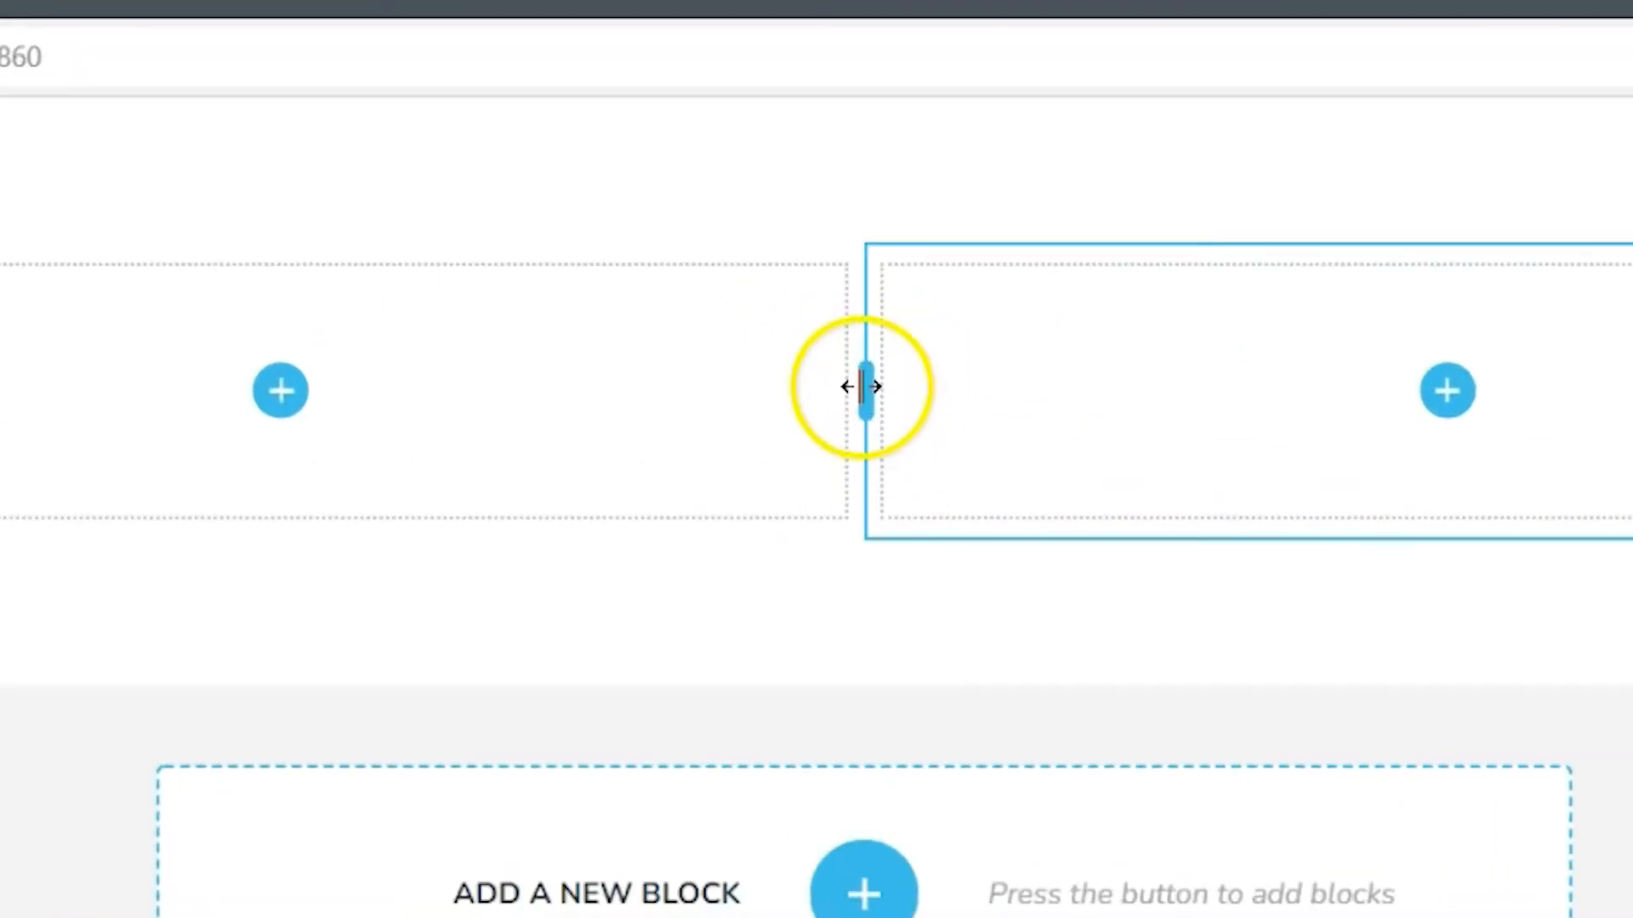
drag(865, 387, 268, 420)
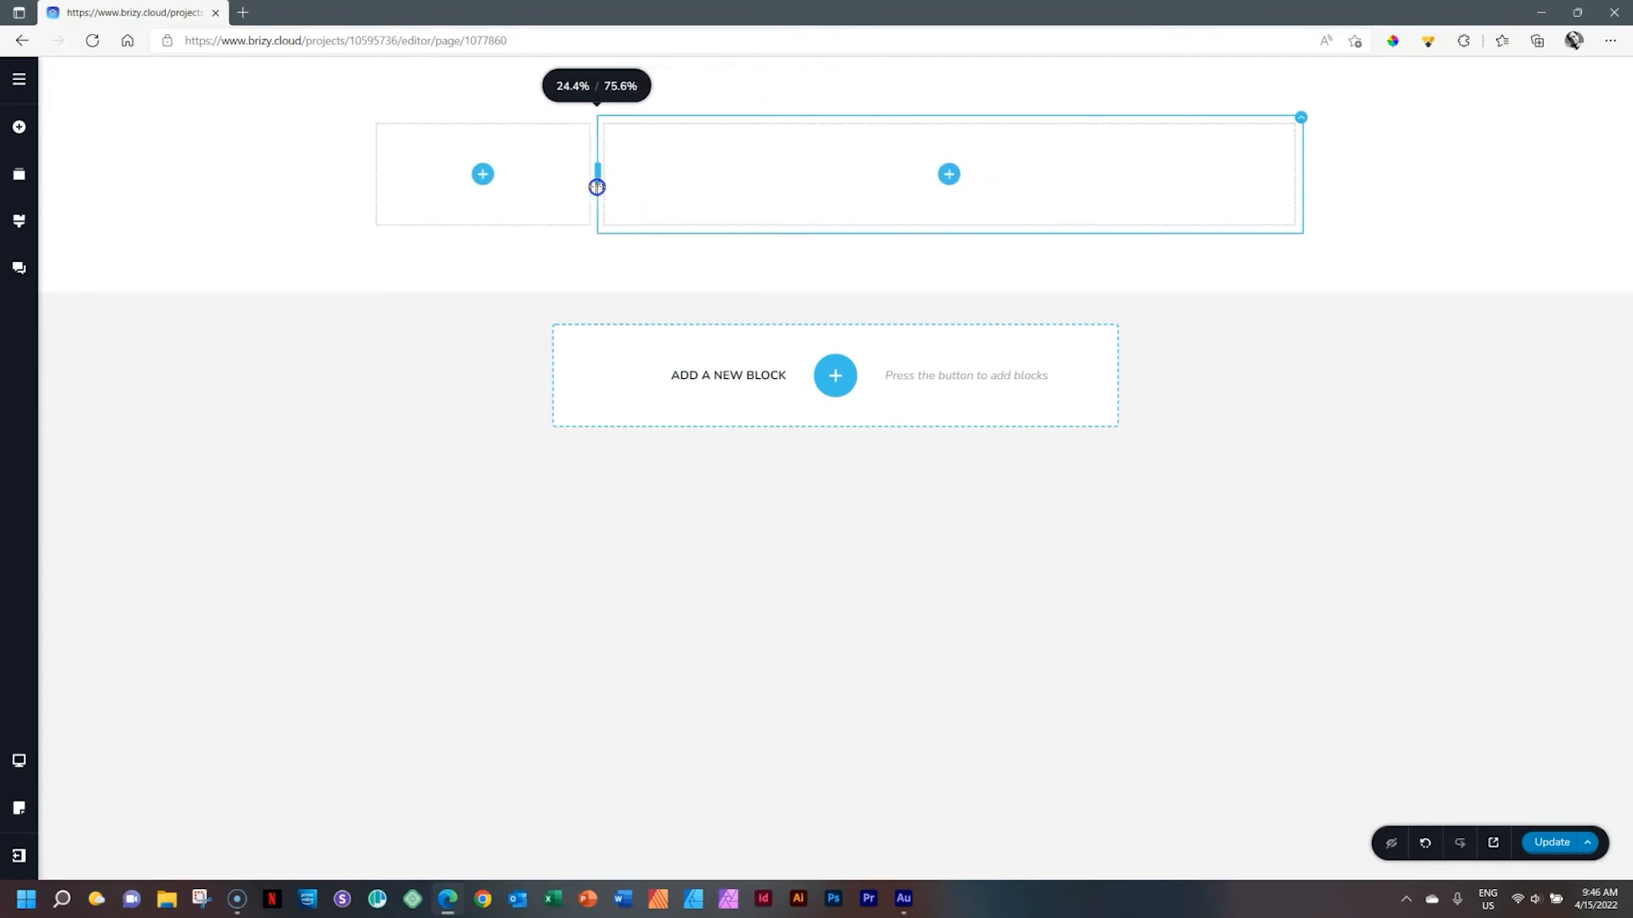
drag(596, 186, 735, 190)
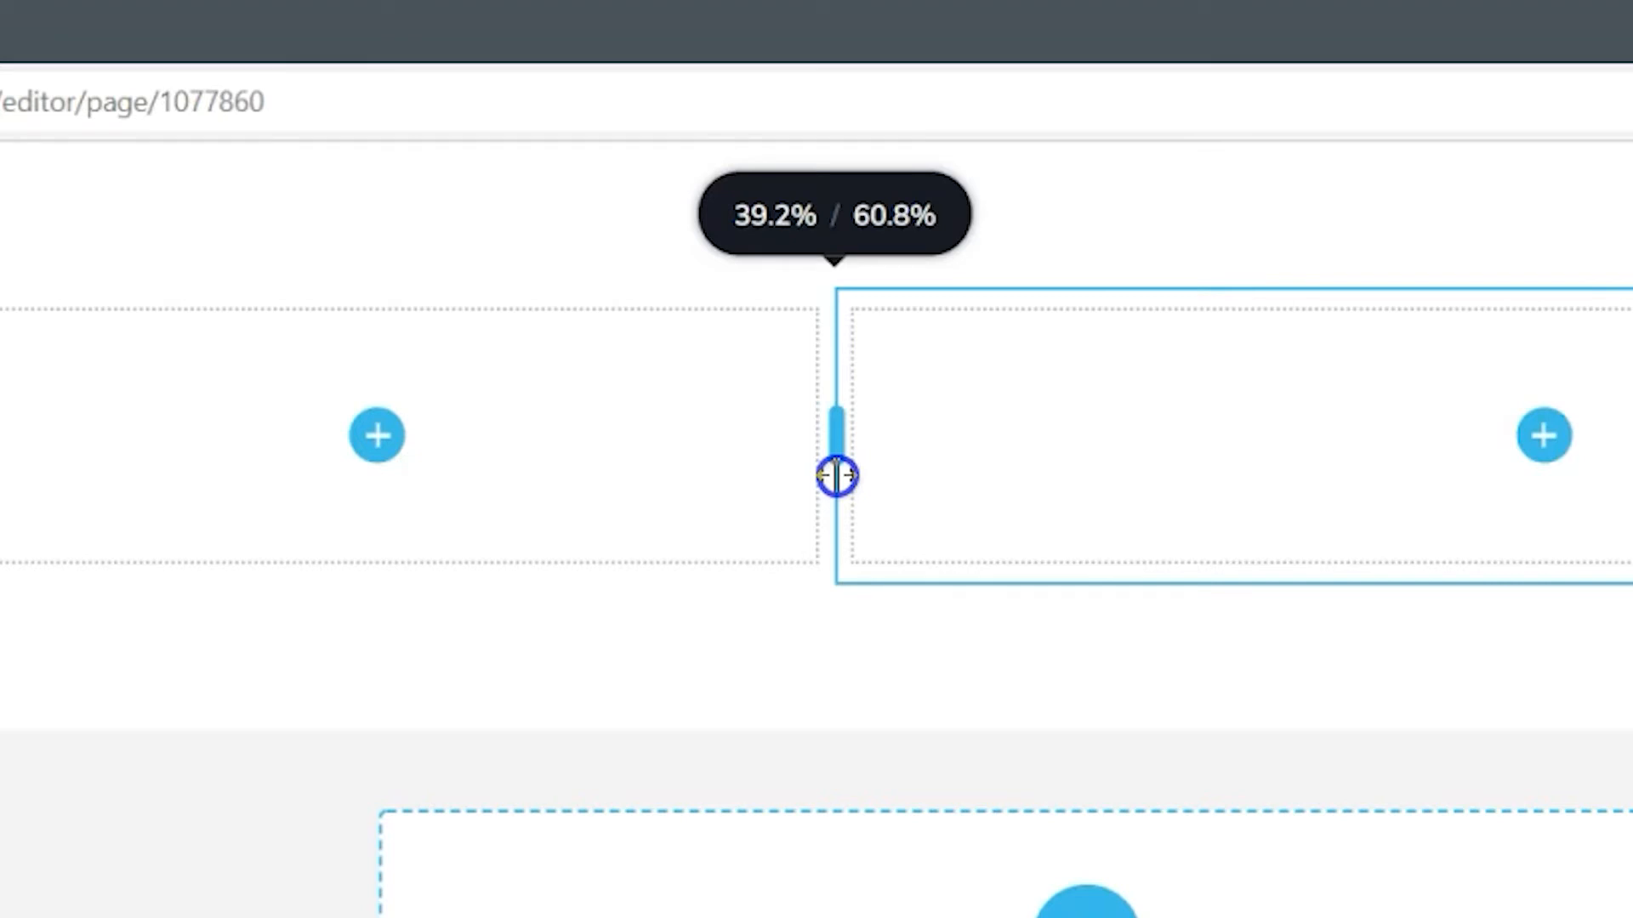
drag(837, 476, 838, 474)
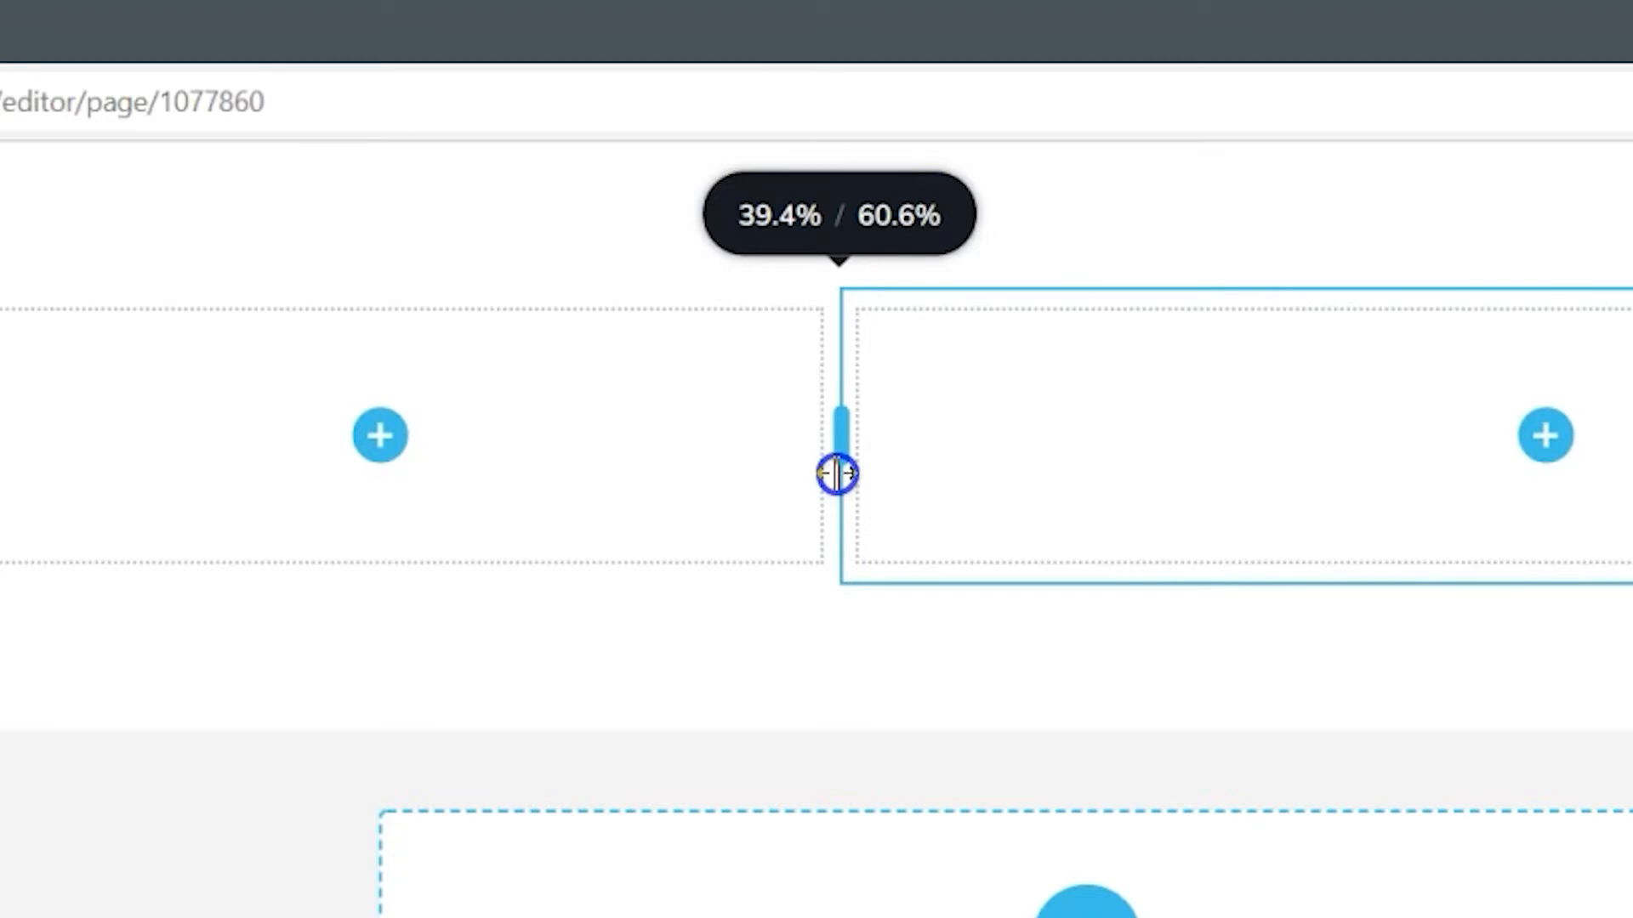
drag(838, 474, 843, 474)
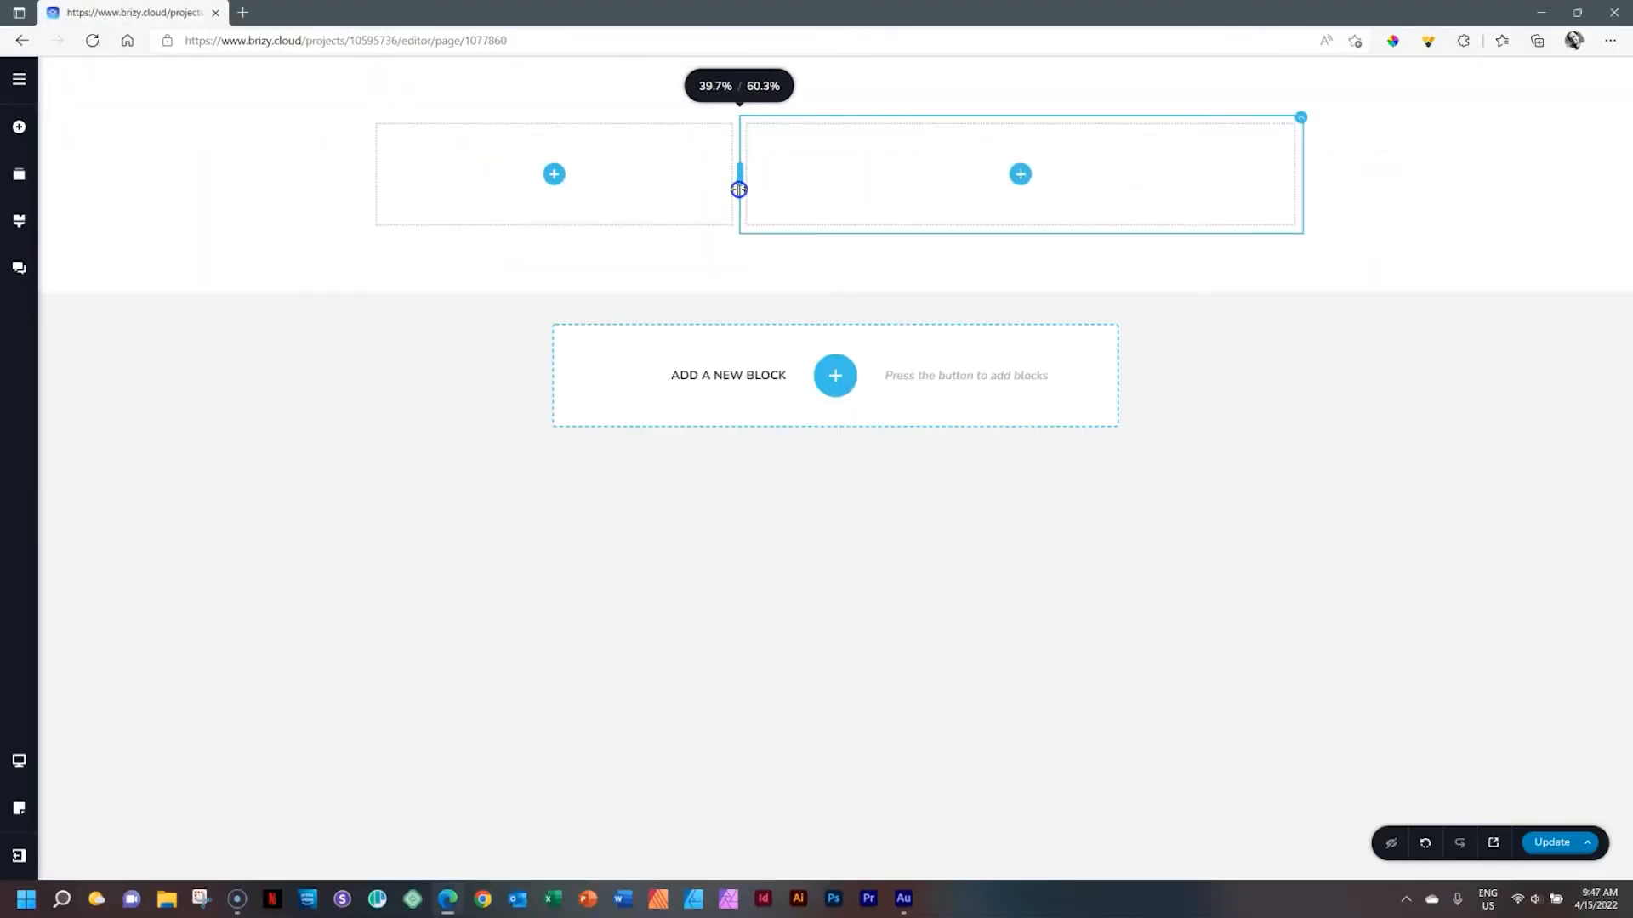
drag(739, 190, 742, 189)
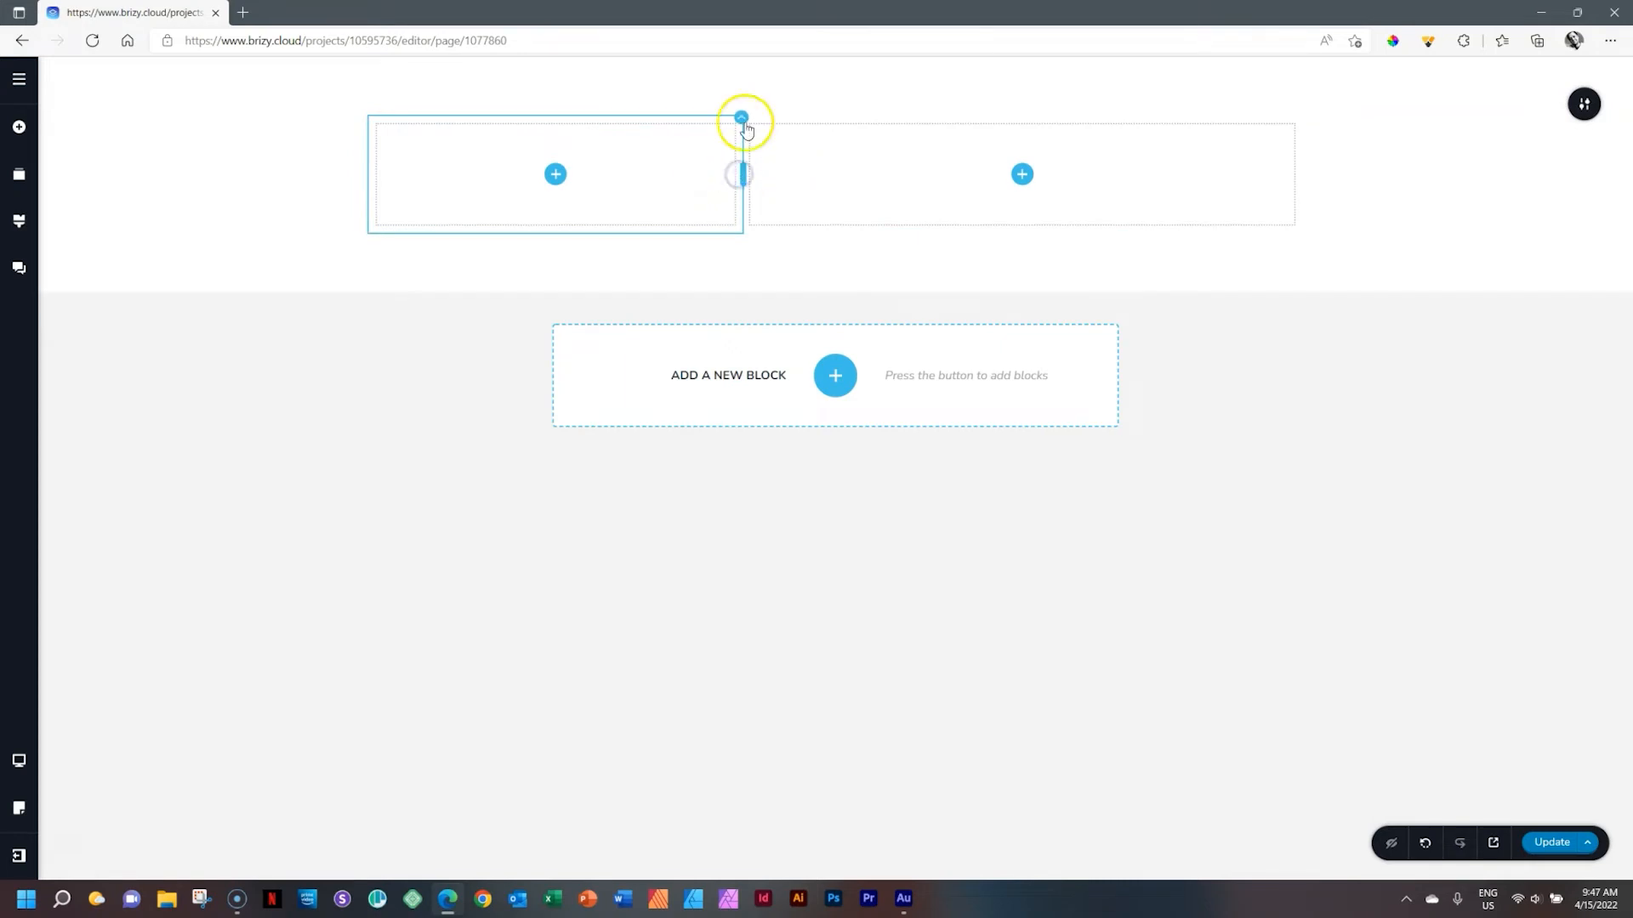
mouse_move(744, 179)
mouse_down()
mouse_move(995, 182)
mouse_move(744, 183)
mouse_up()
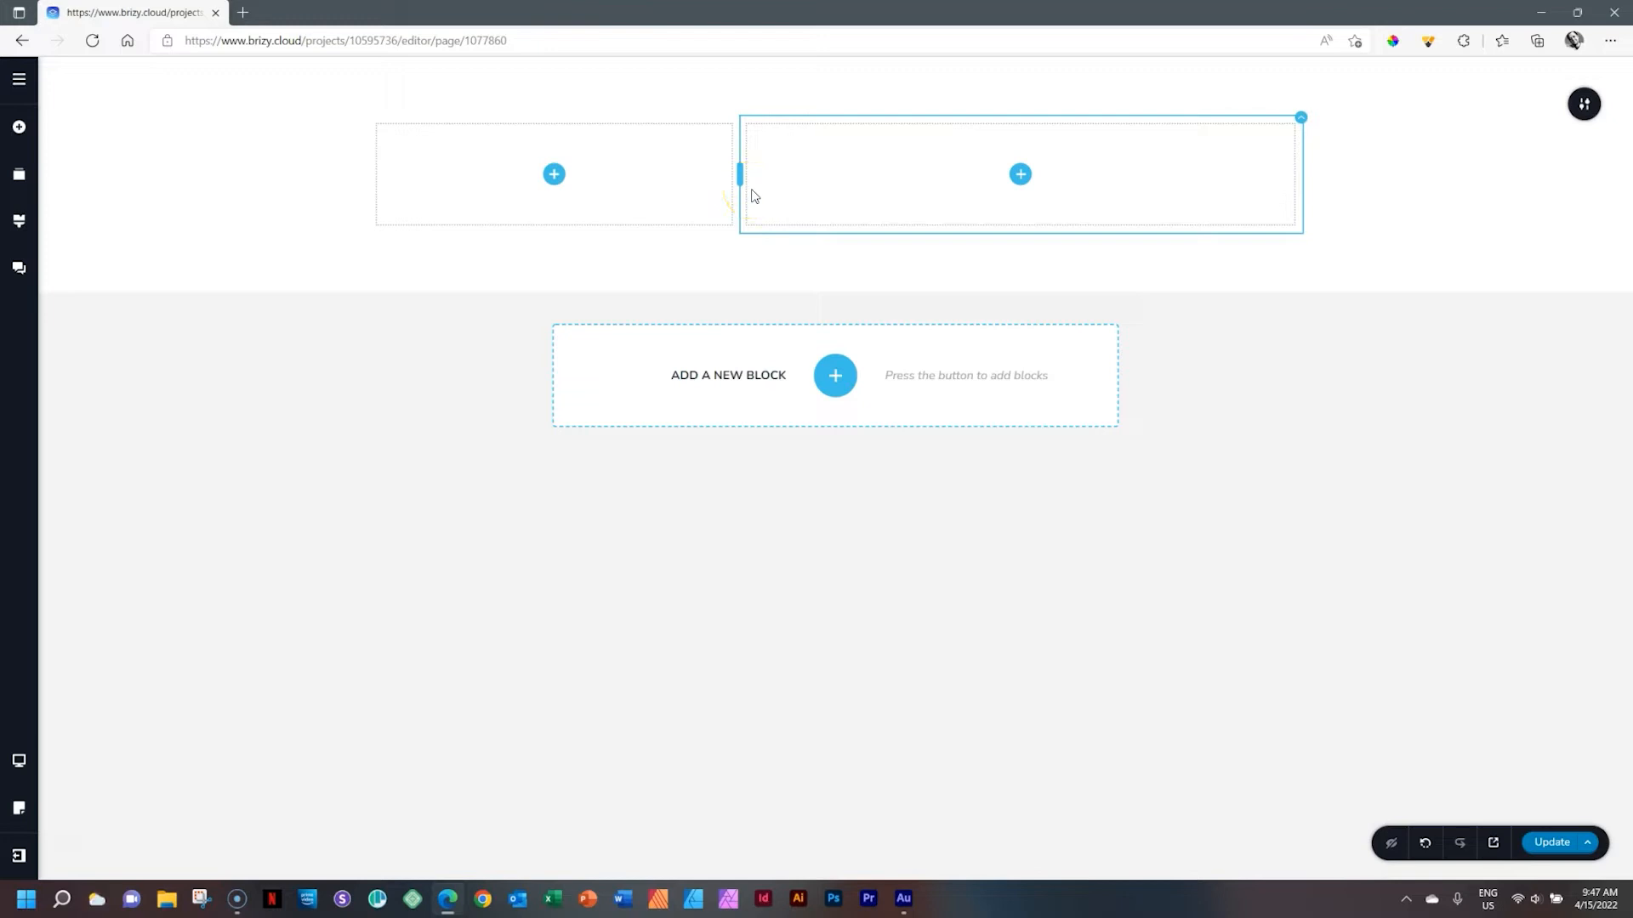
Set the right column's width to 60.0%
click(1583, 104)
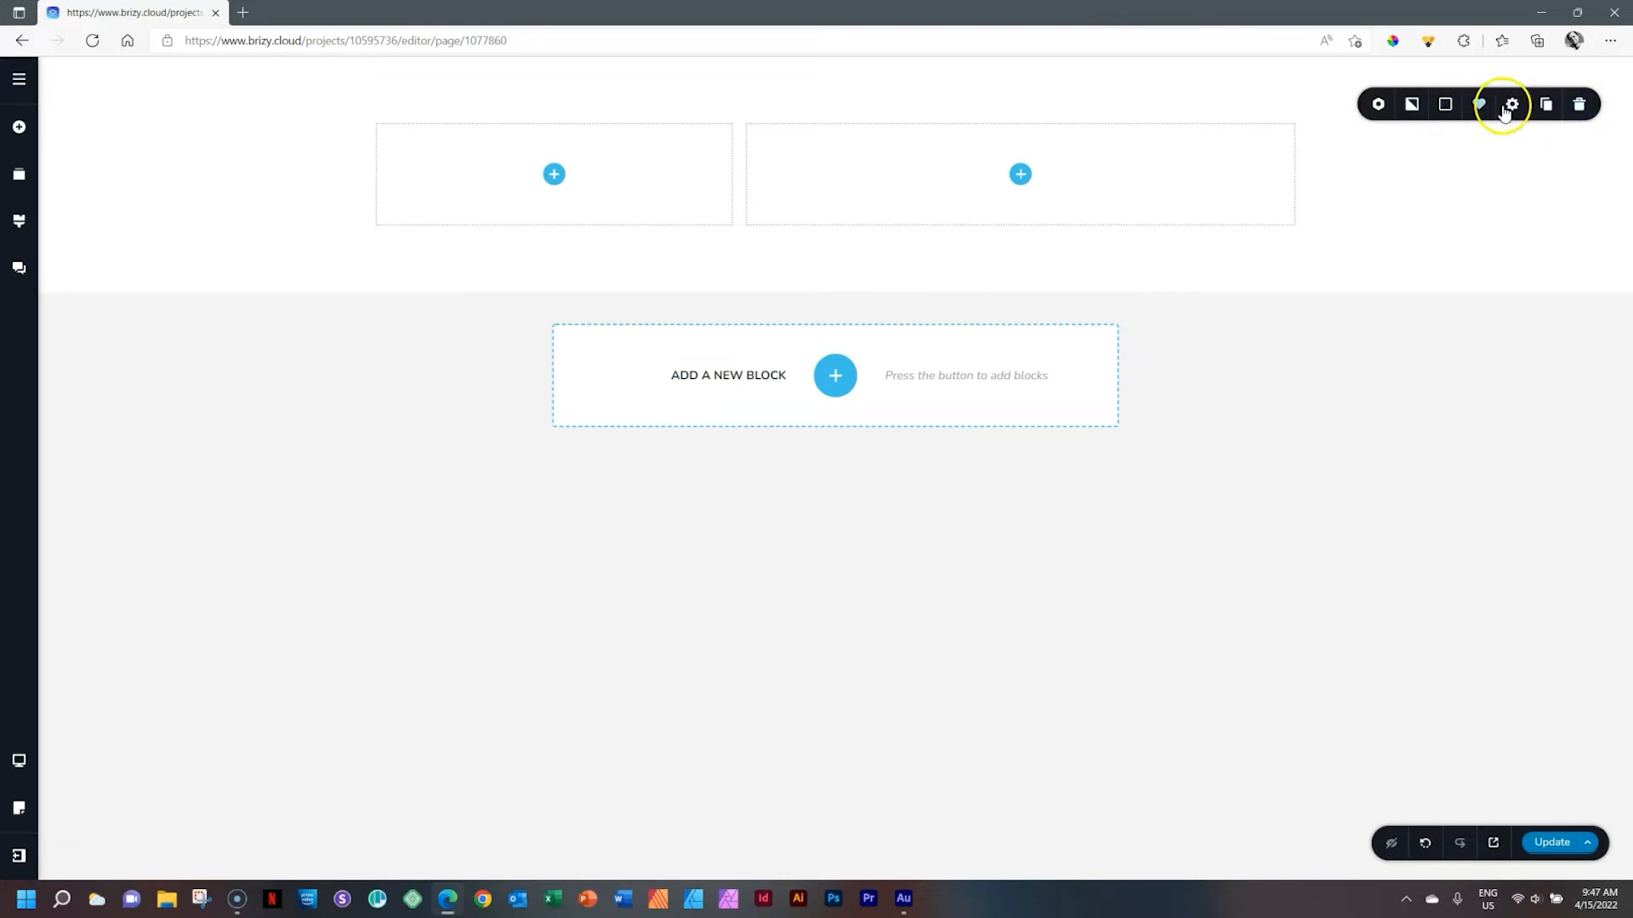
click(1443, 197)
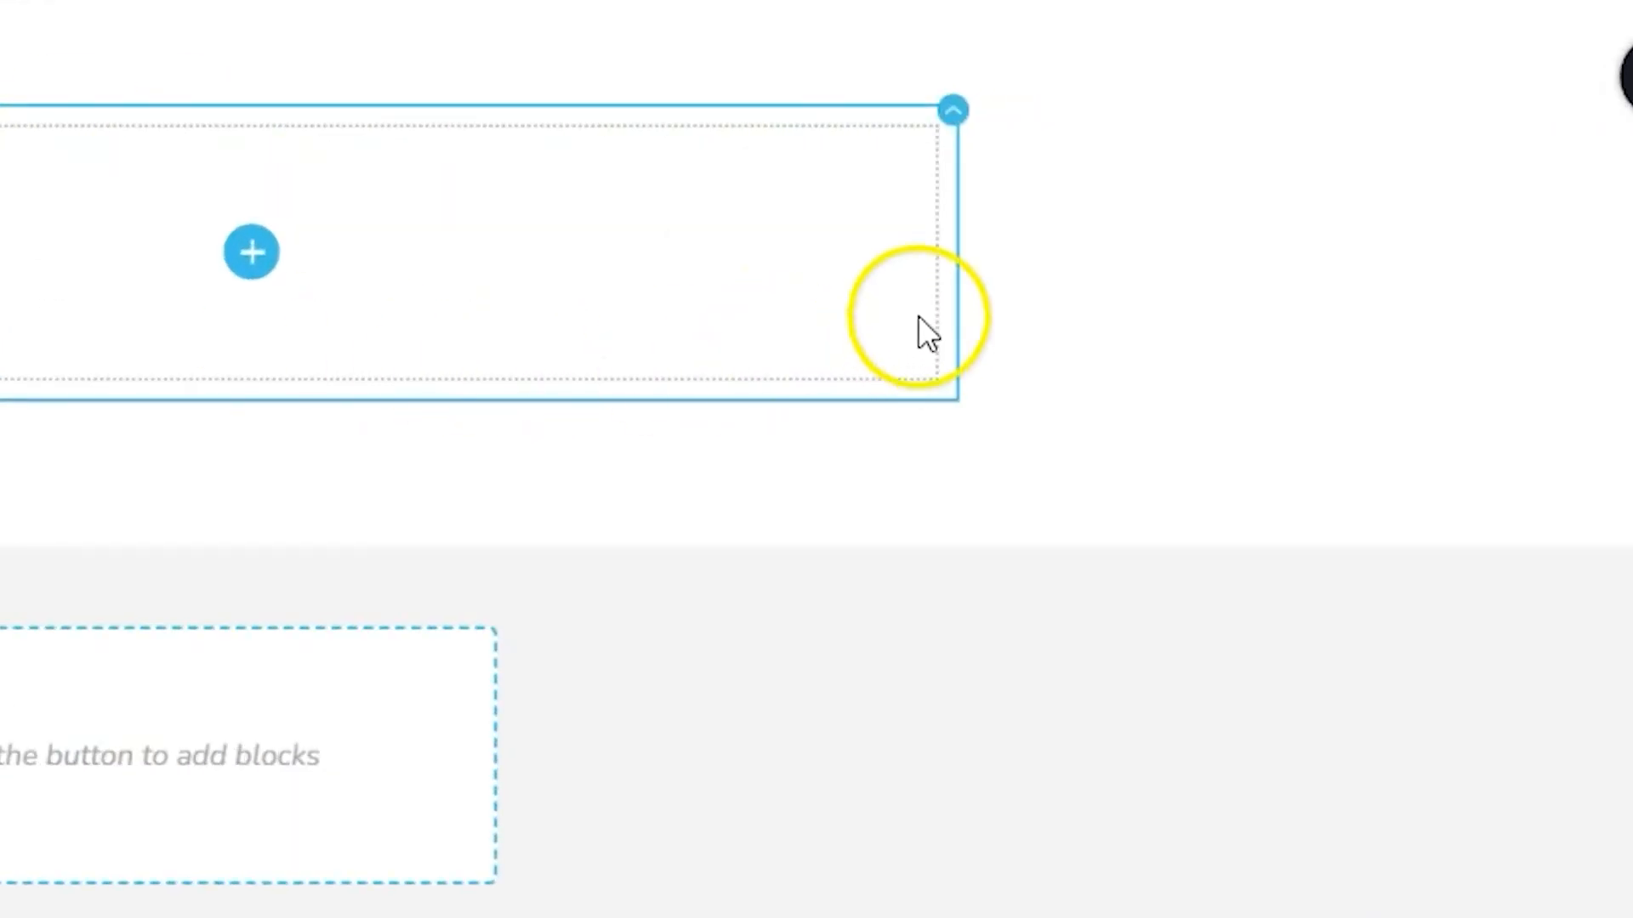
click(957, 123)
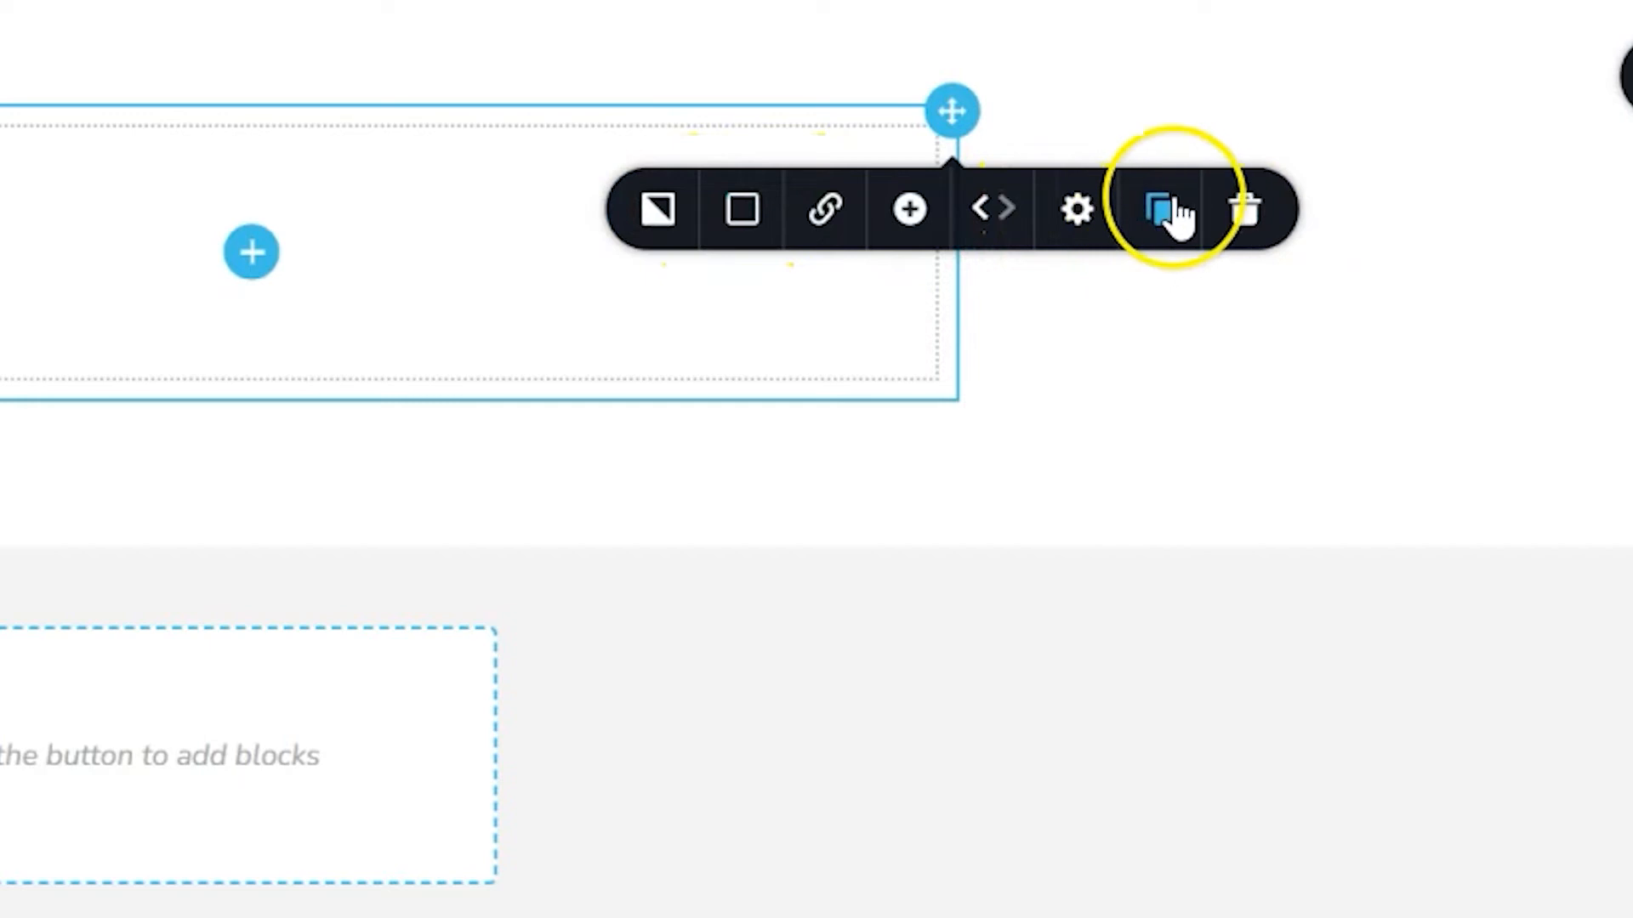
click(1075, 213)
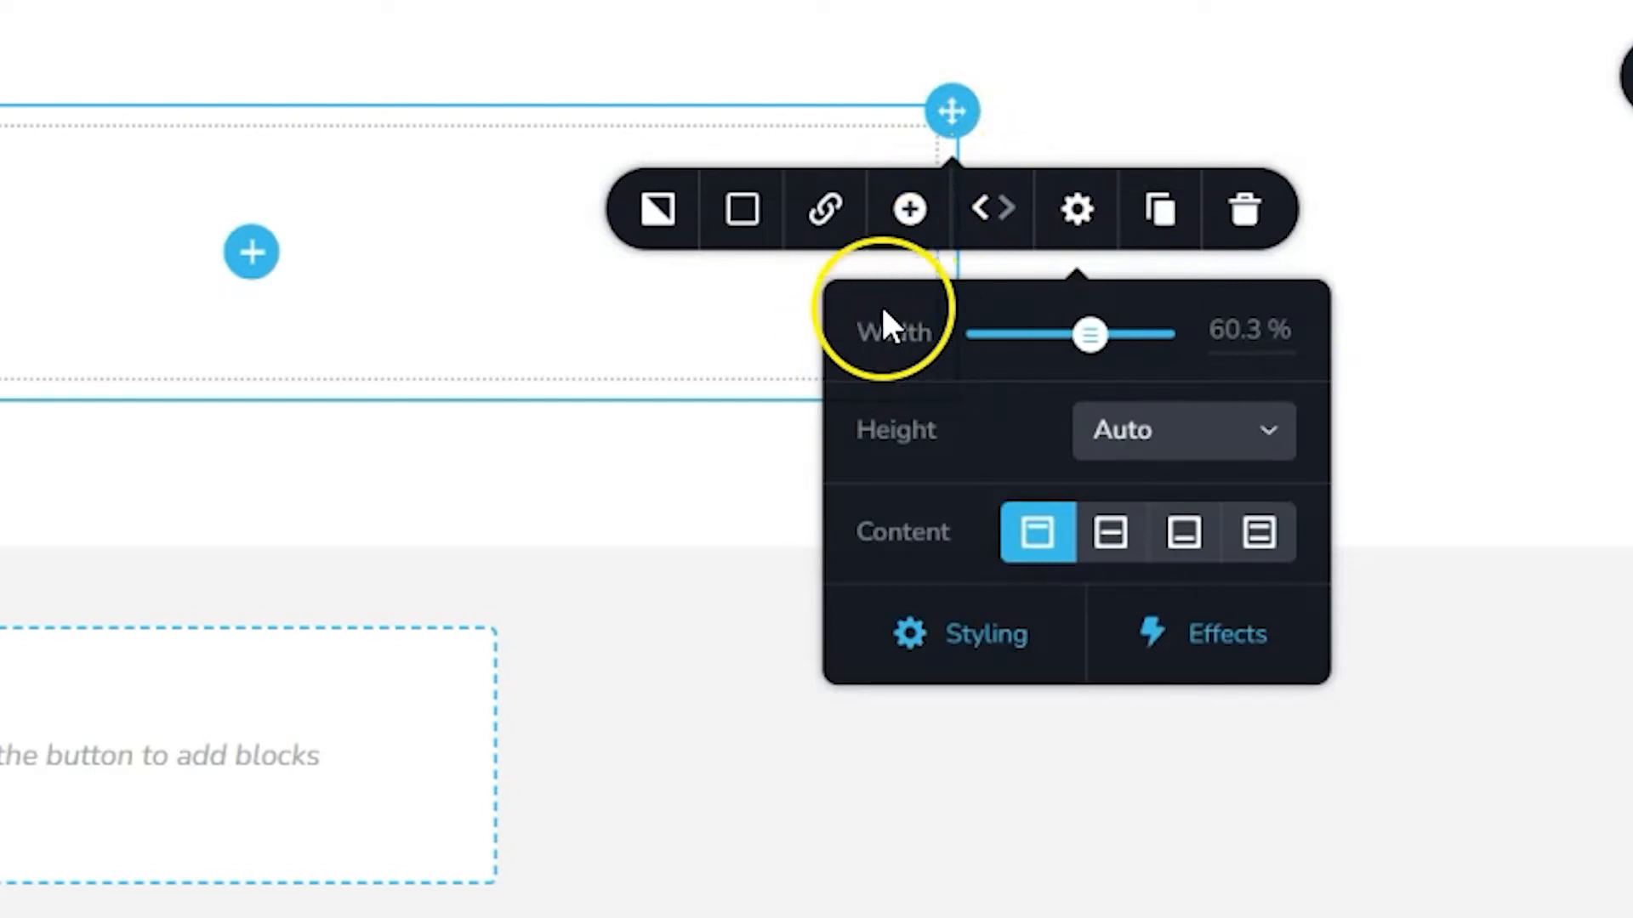
double_click(1246, 336)
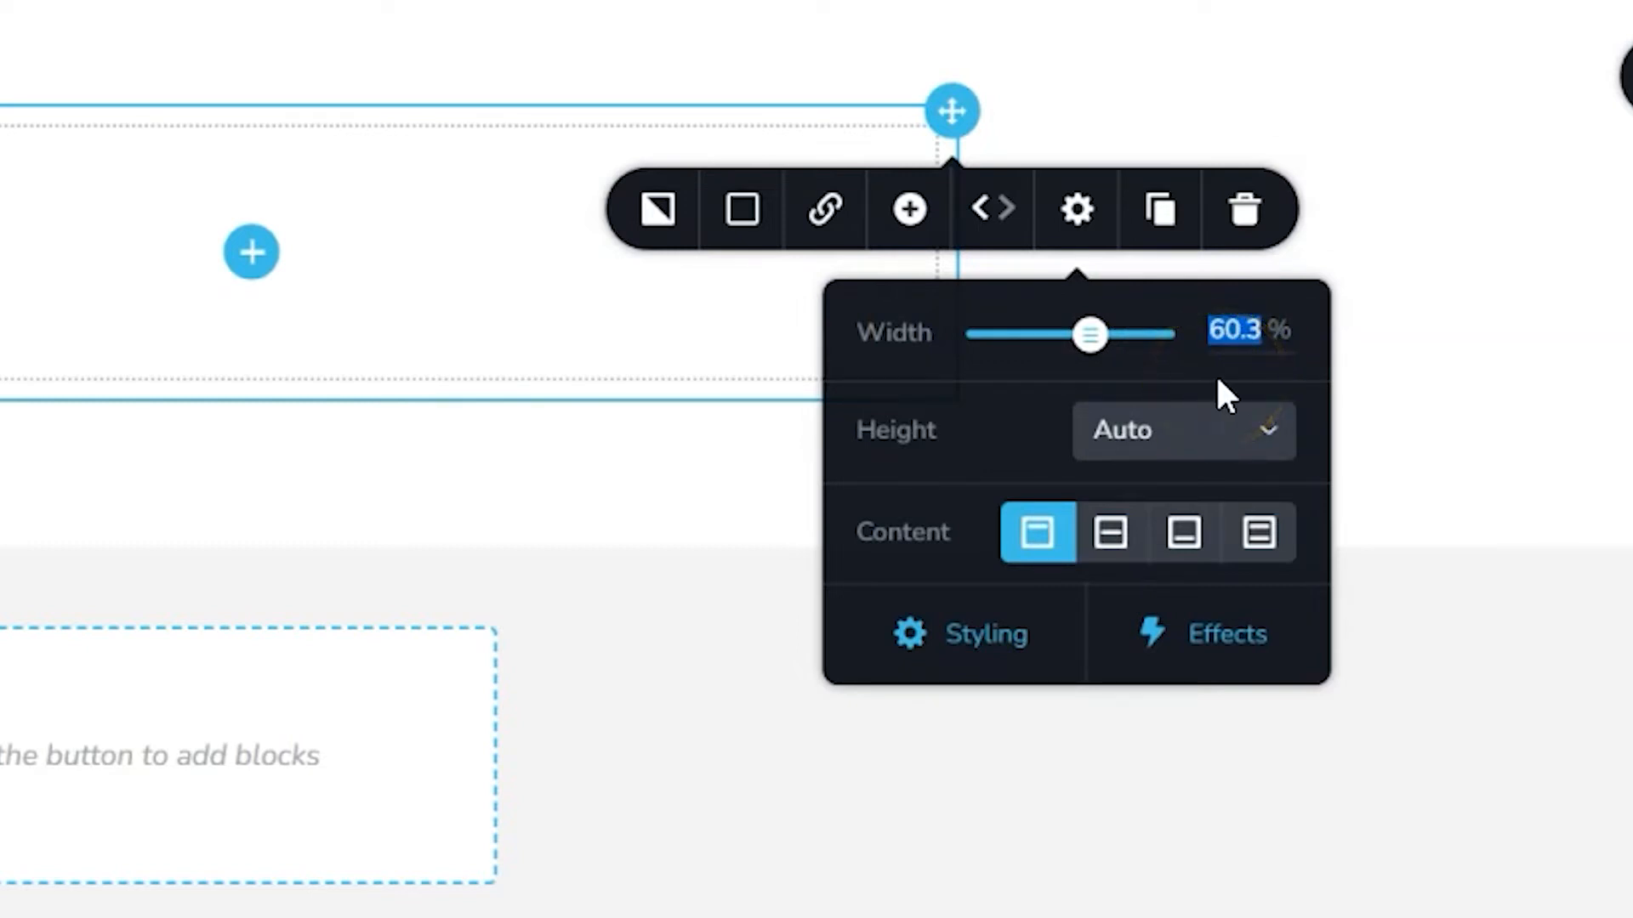
text(60.0)
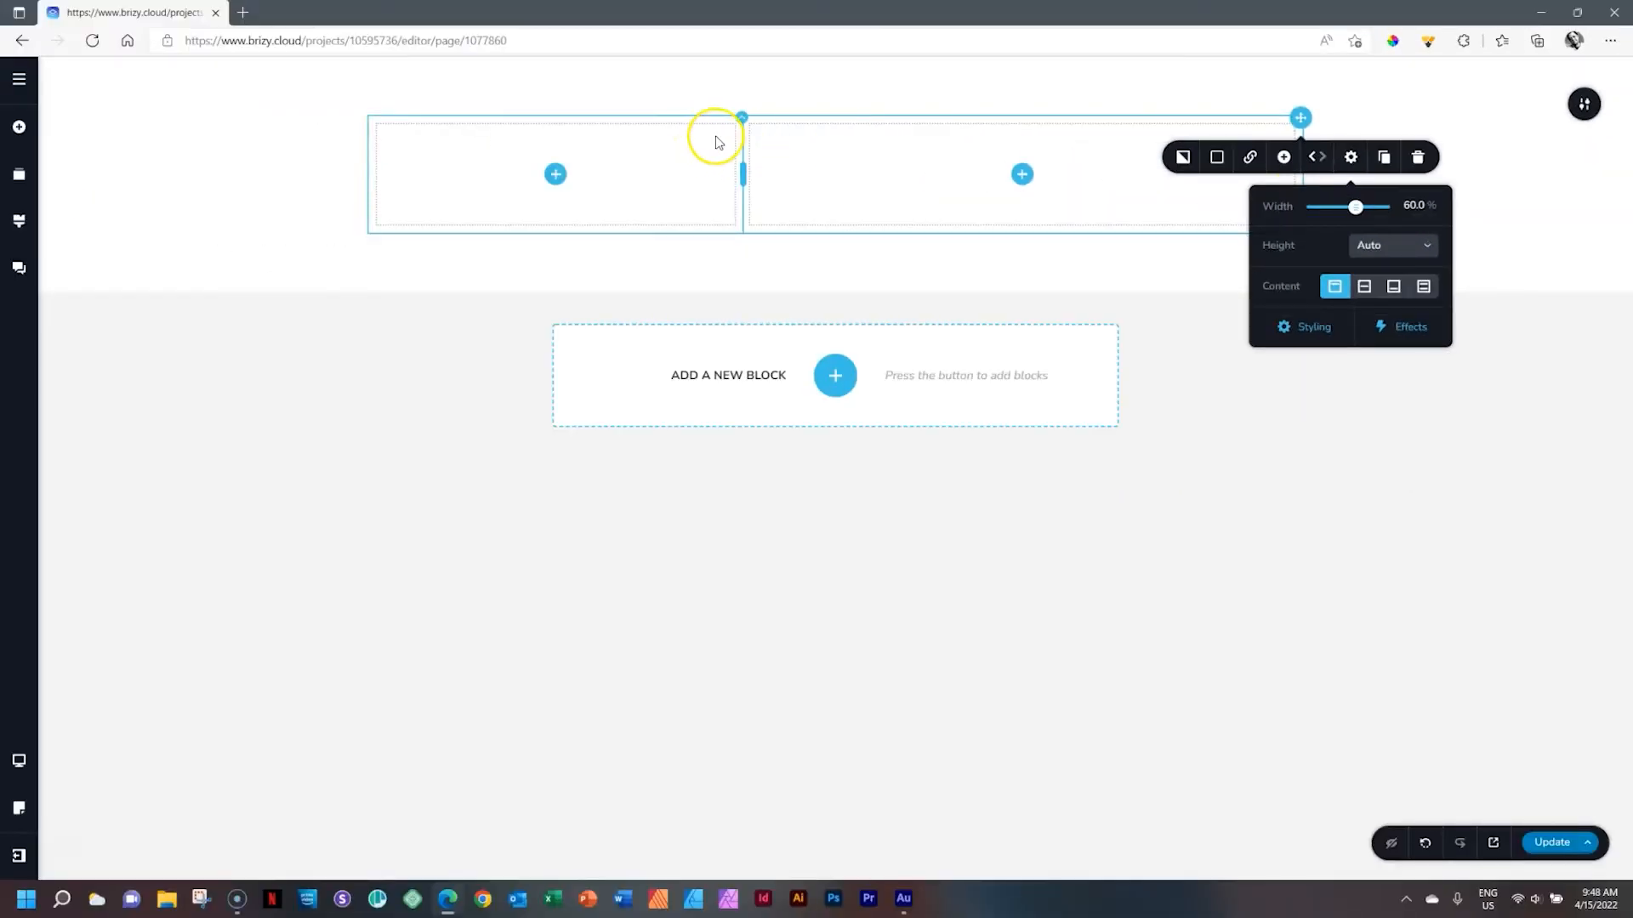
Open the left column's settings to check its width
click(711, 136)
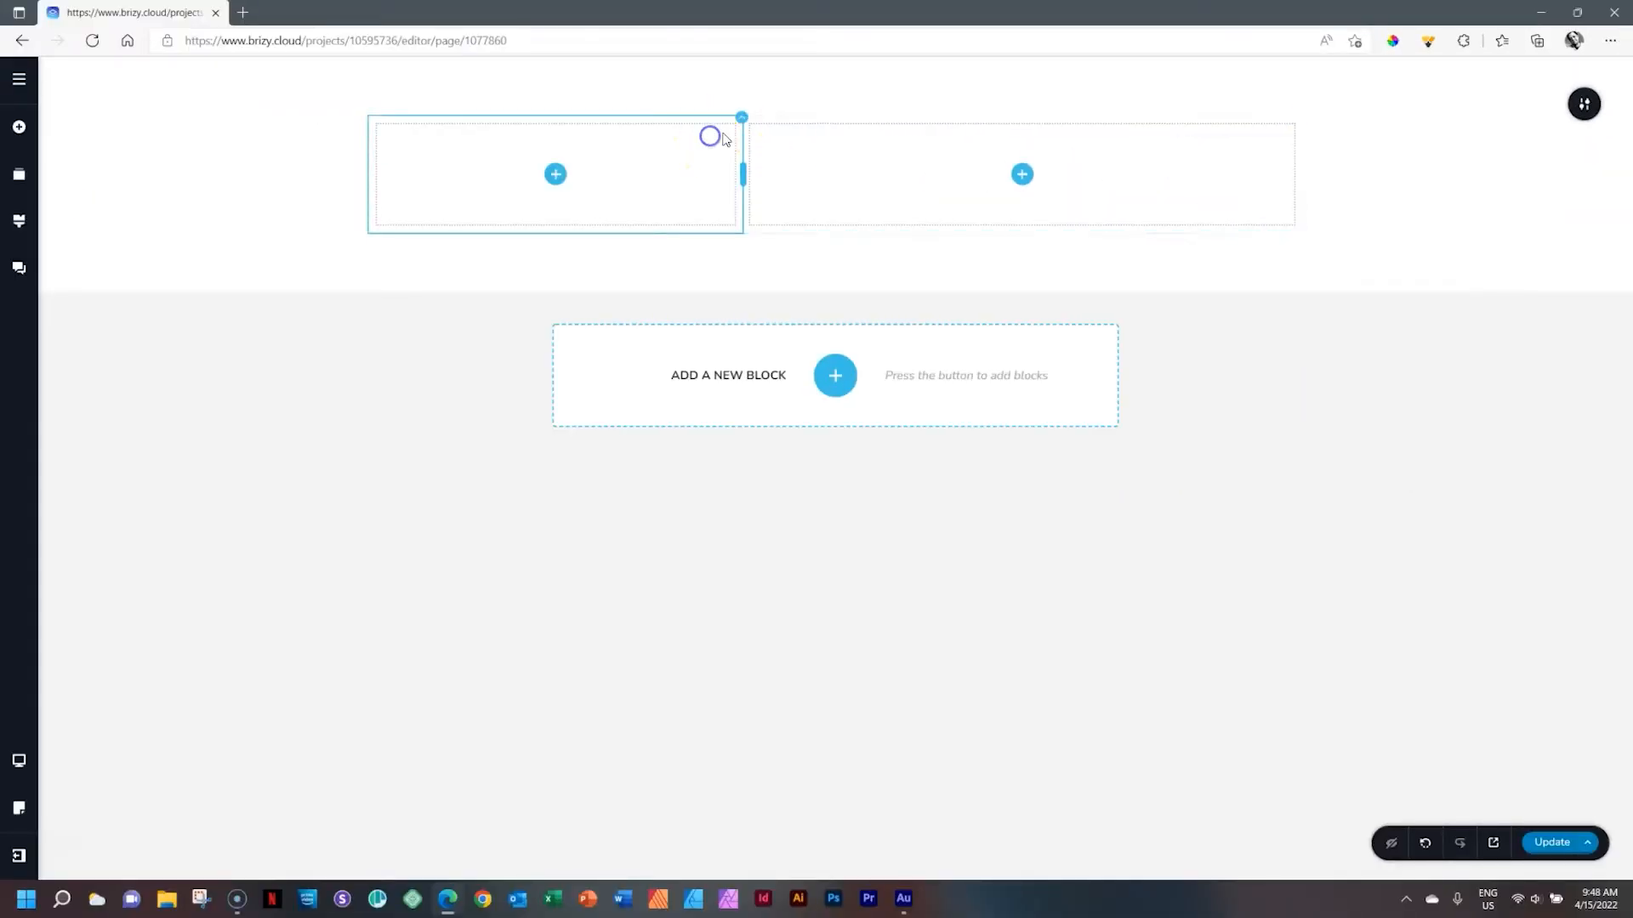
click(741, 122)
click(791, 157)
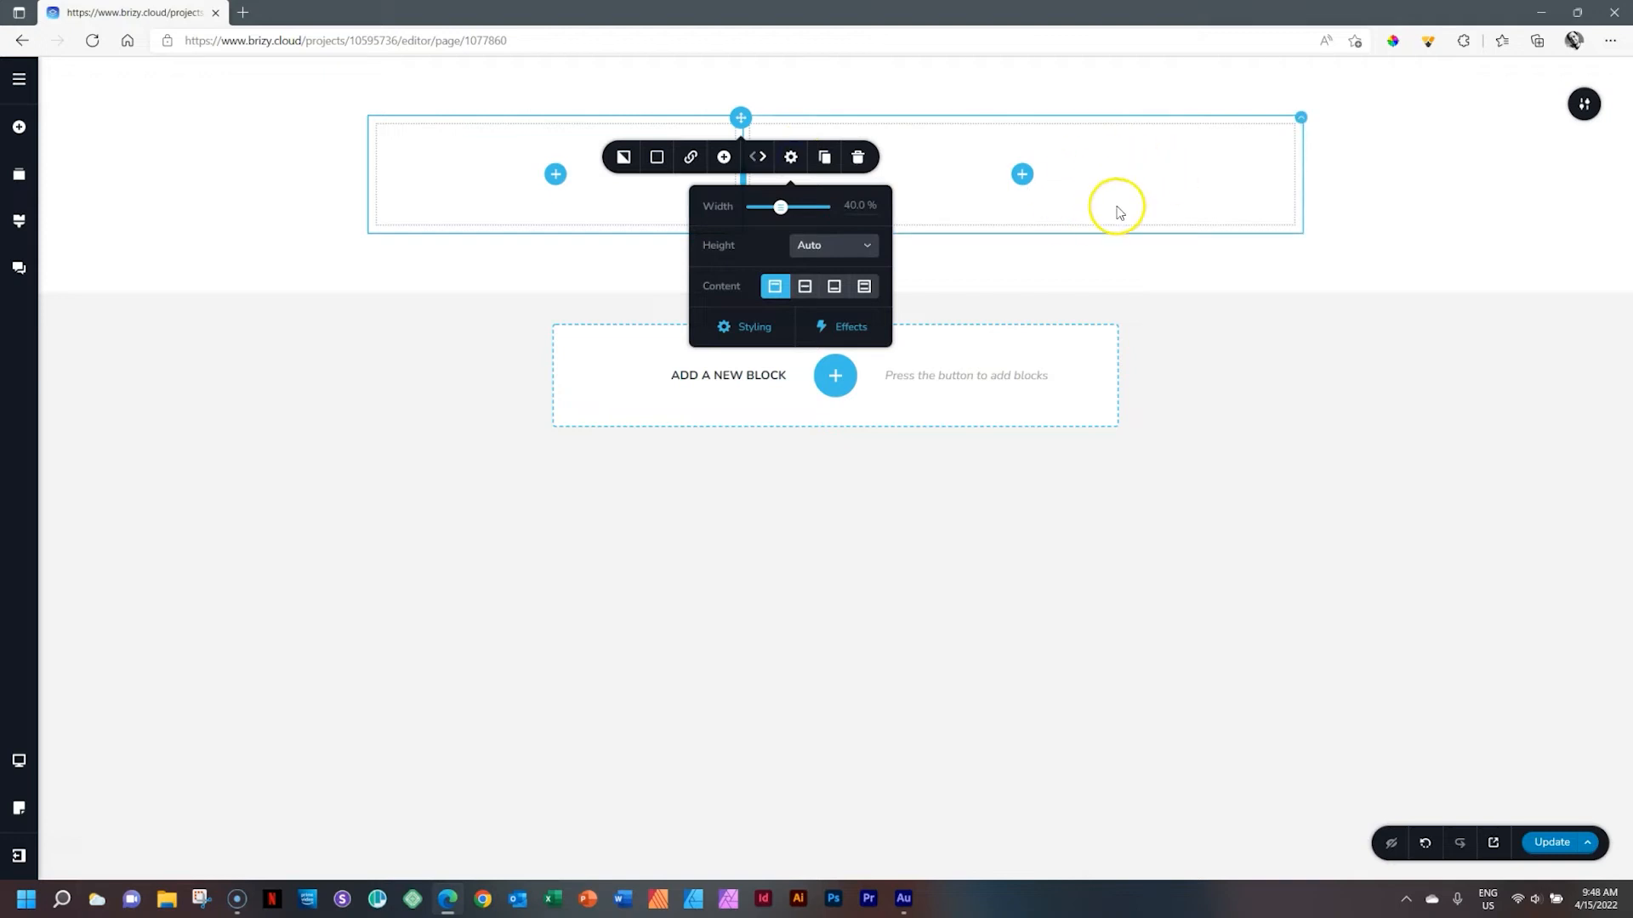
click(1234, 207)
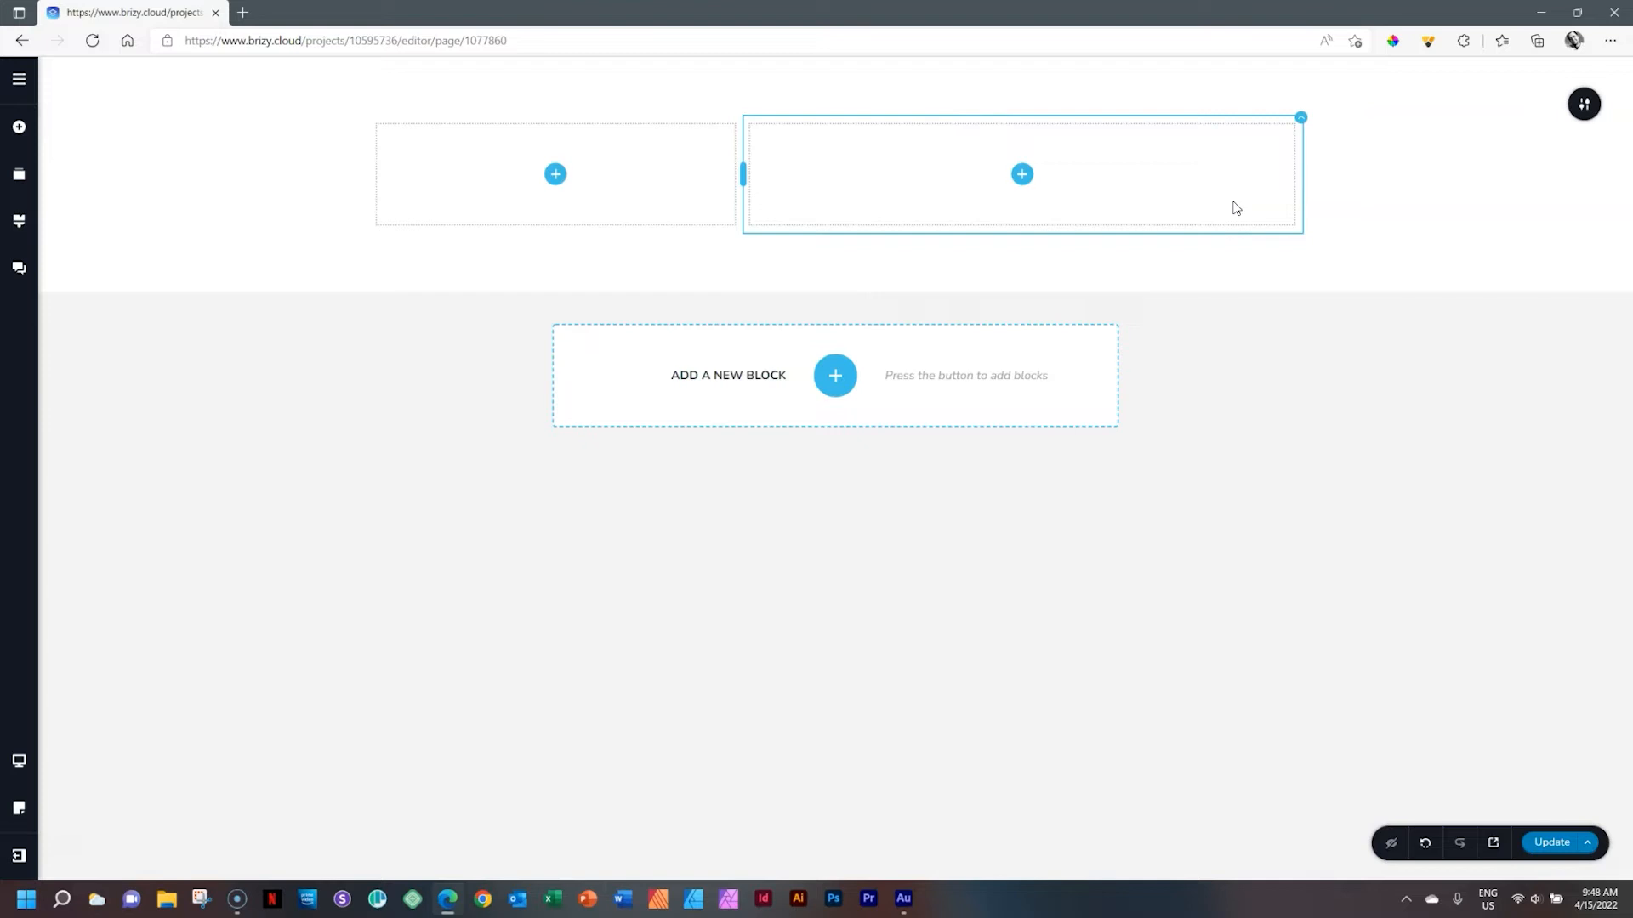
Add a third column to the row from the left column's toolbar
click(808, 188)
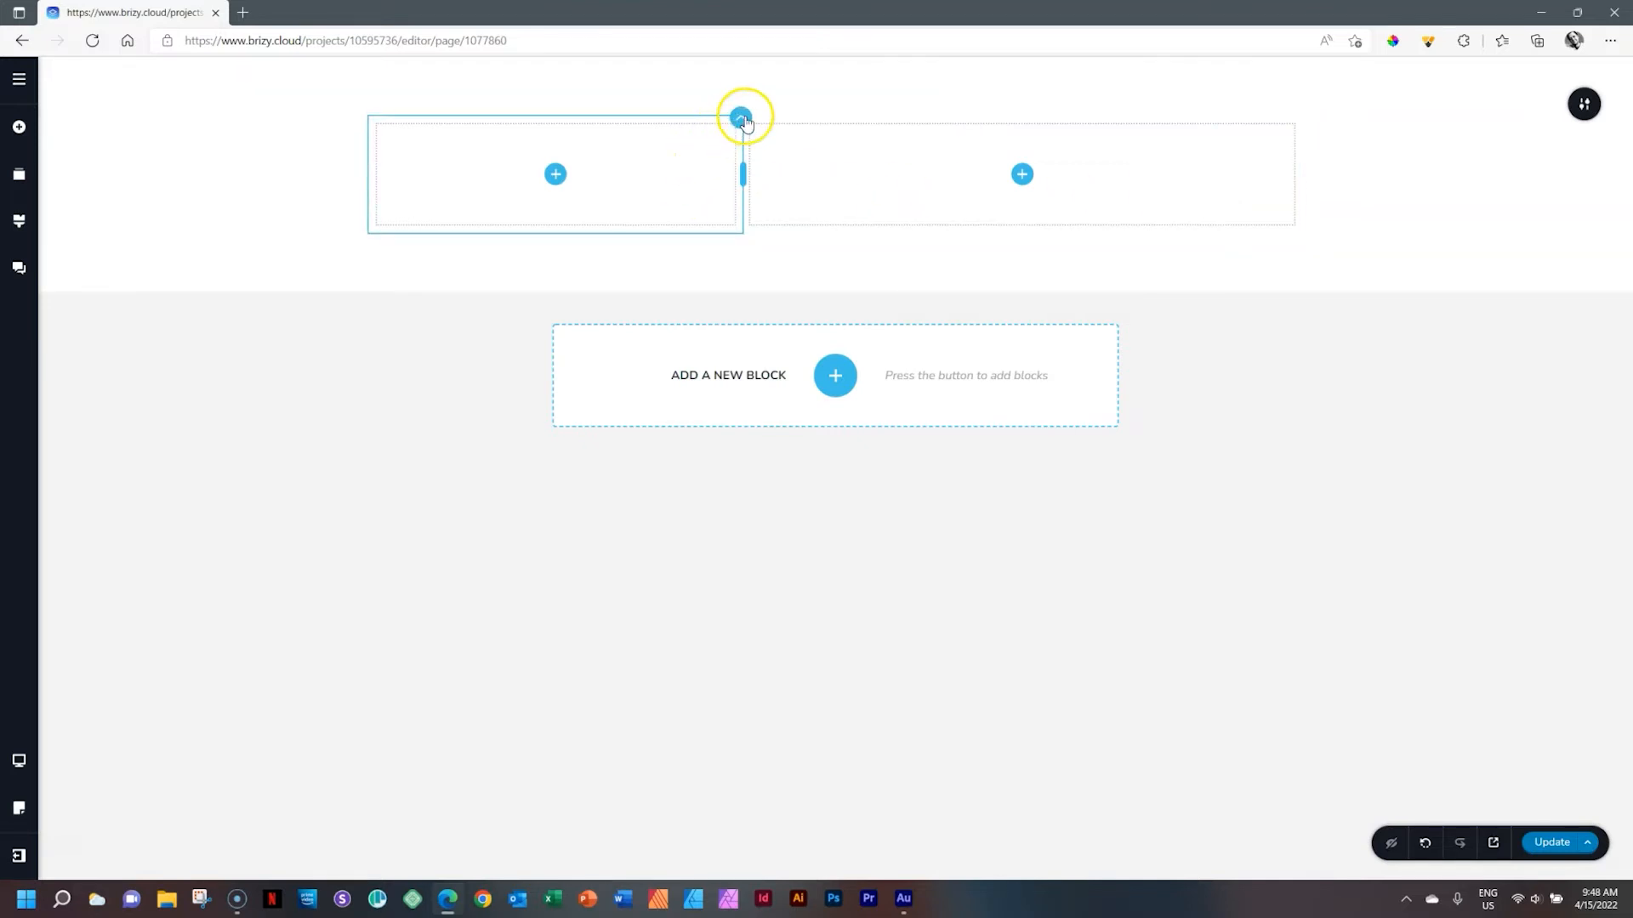
click(742, 118)
click(724, 157)
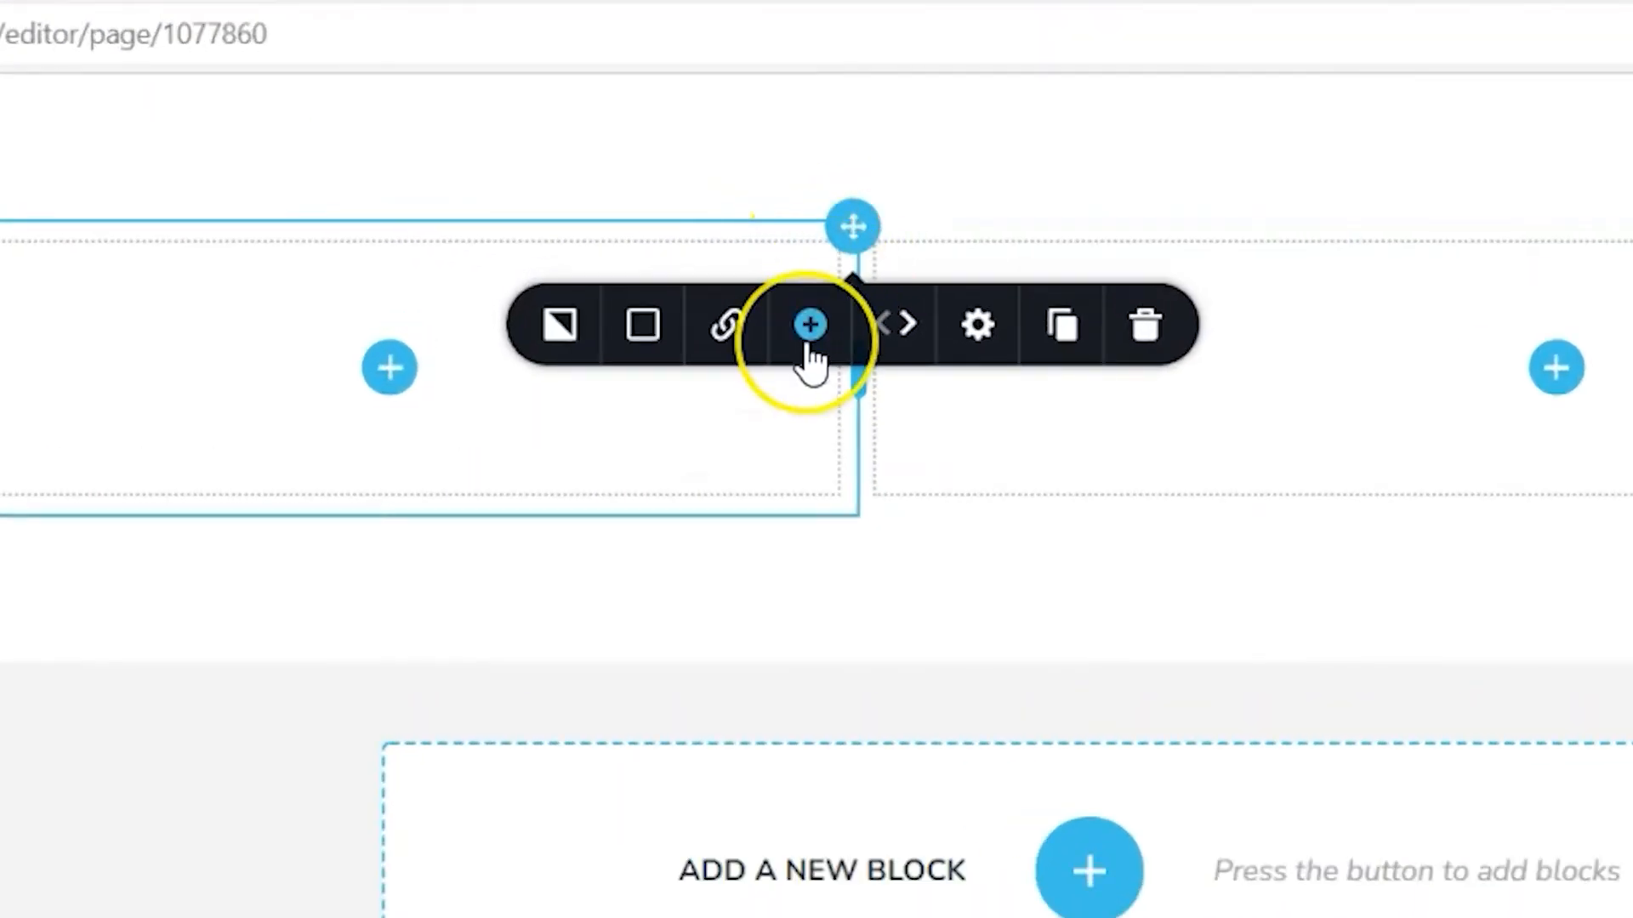
click(808, 340)
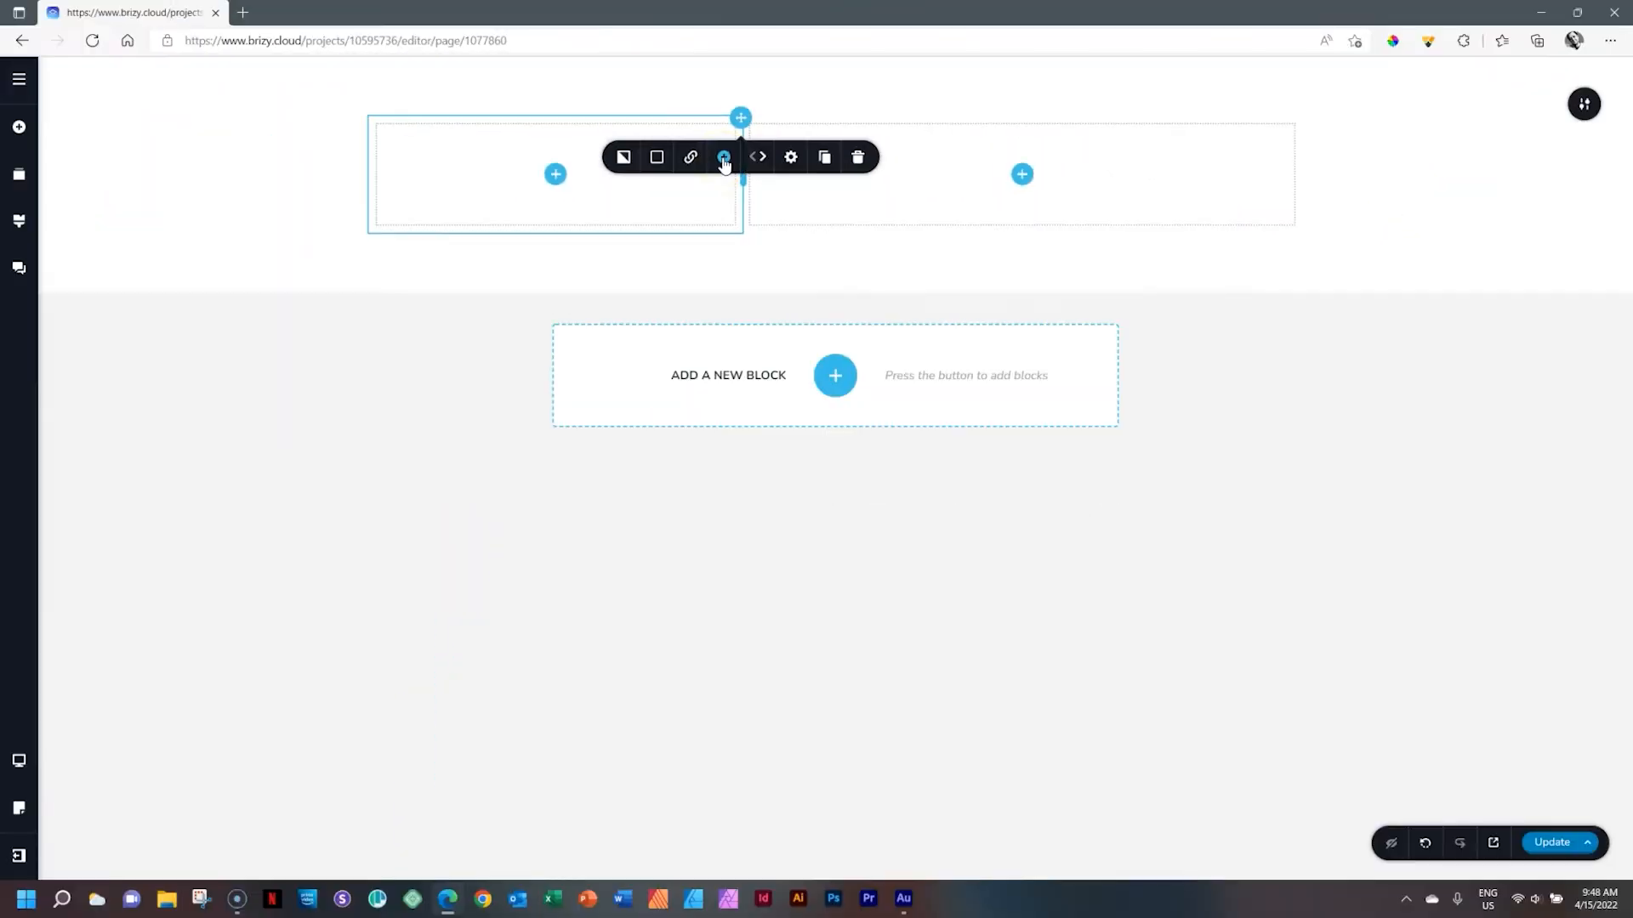
click(724, 158)
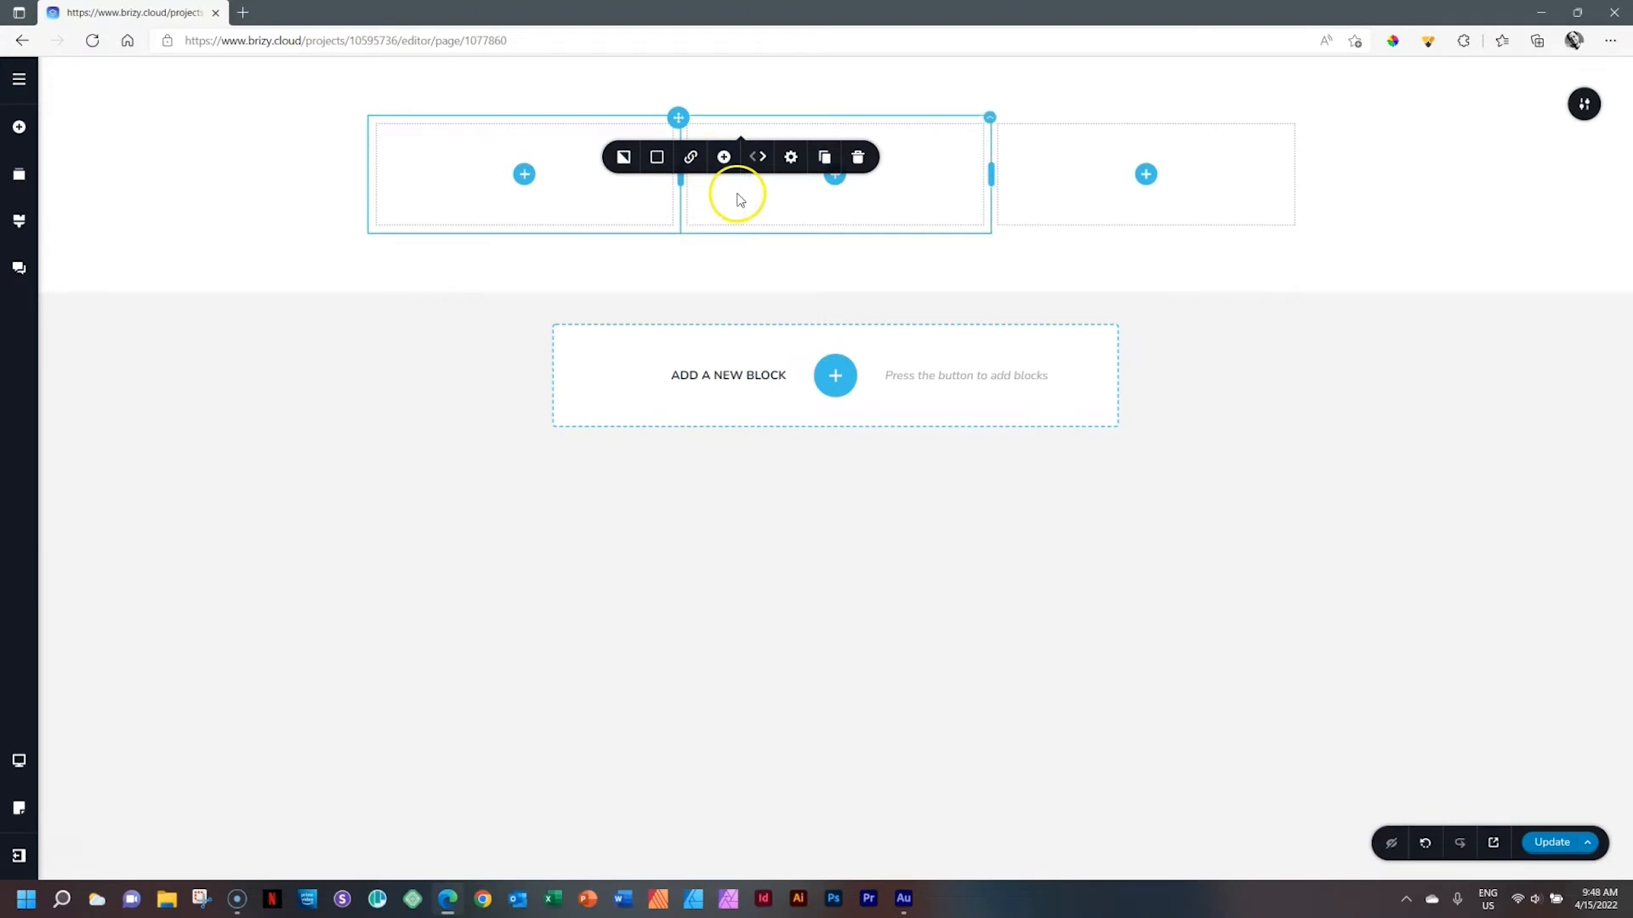
Examine the widths of the three columns in their settings
click(619, 217)
click(1083, 193)
click(729, 189)
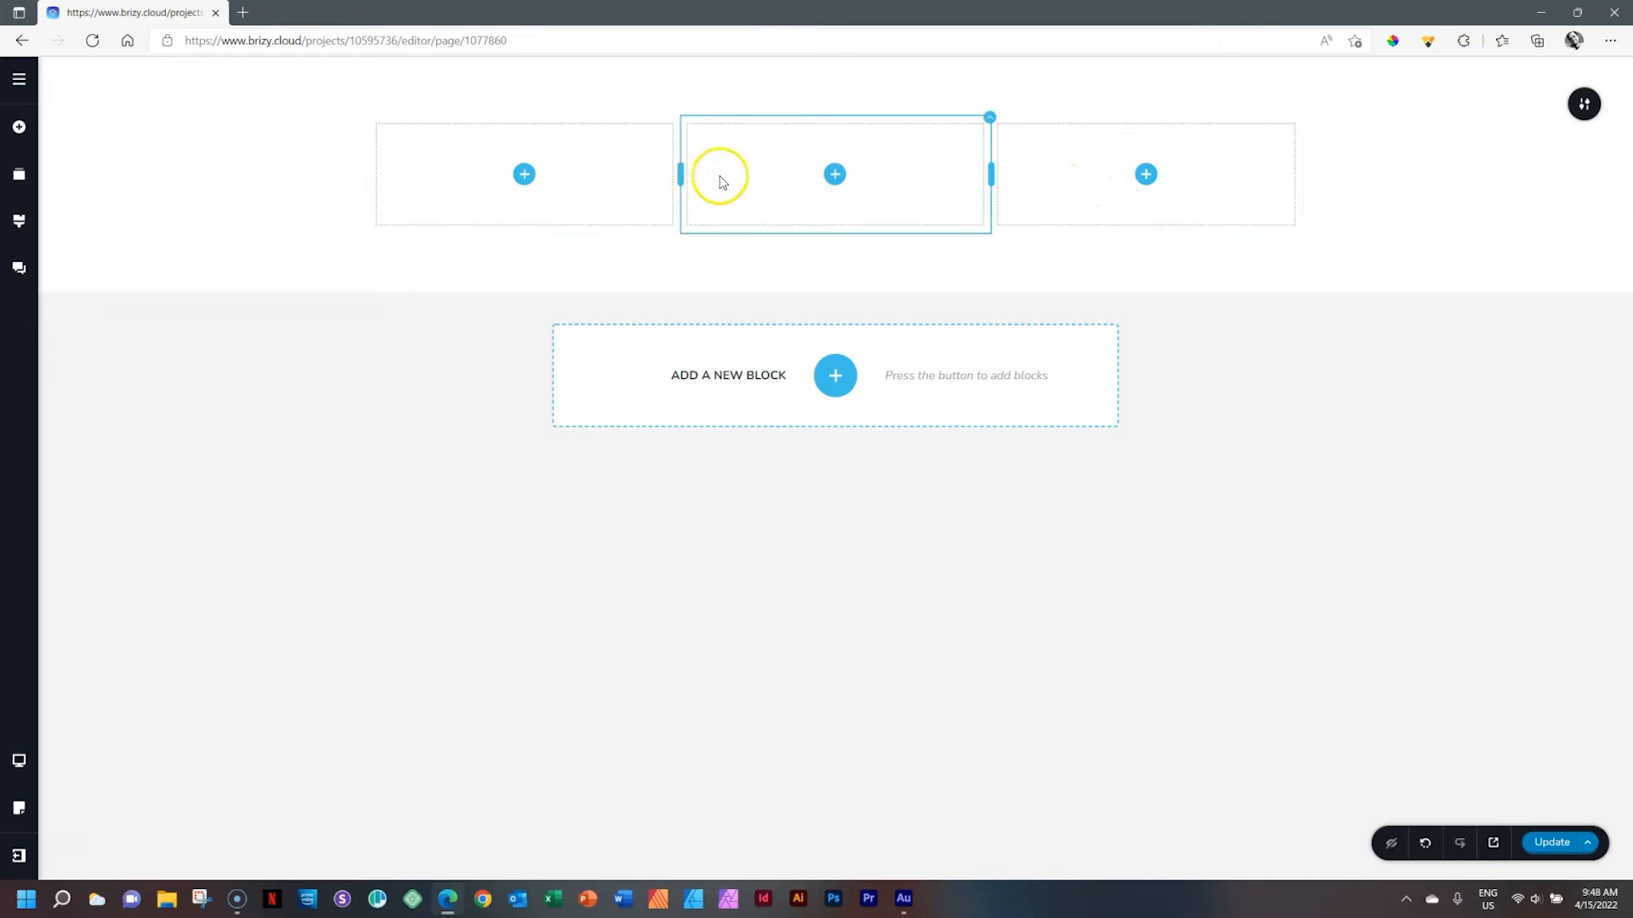
click(576, 201)
click(704, 182)
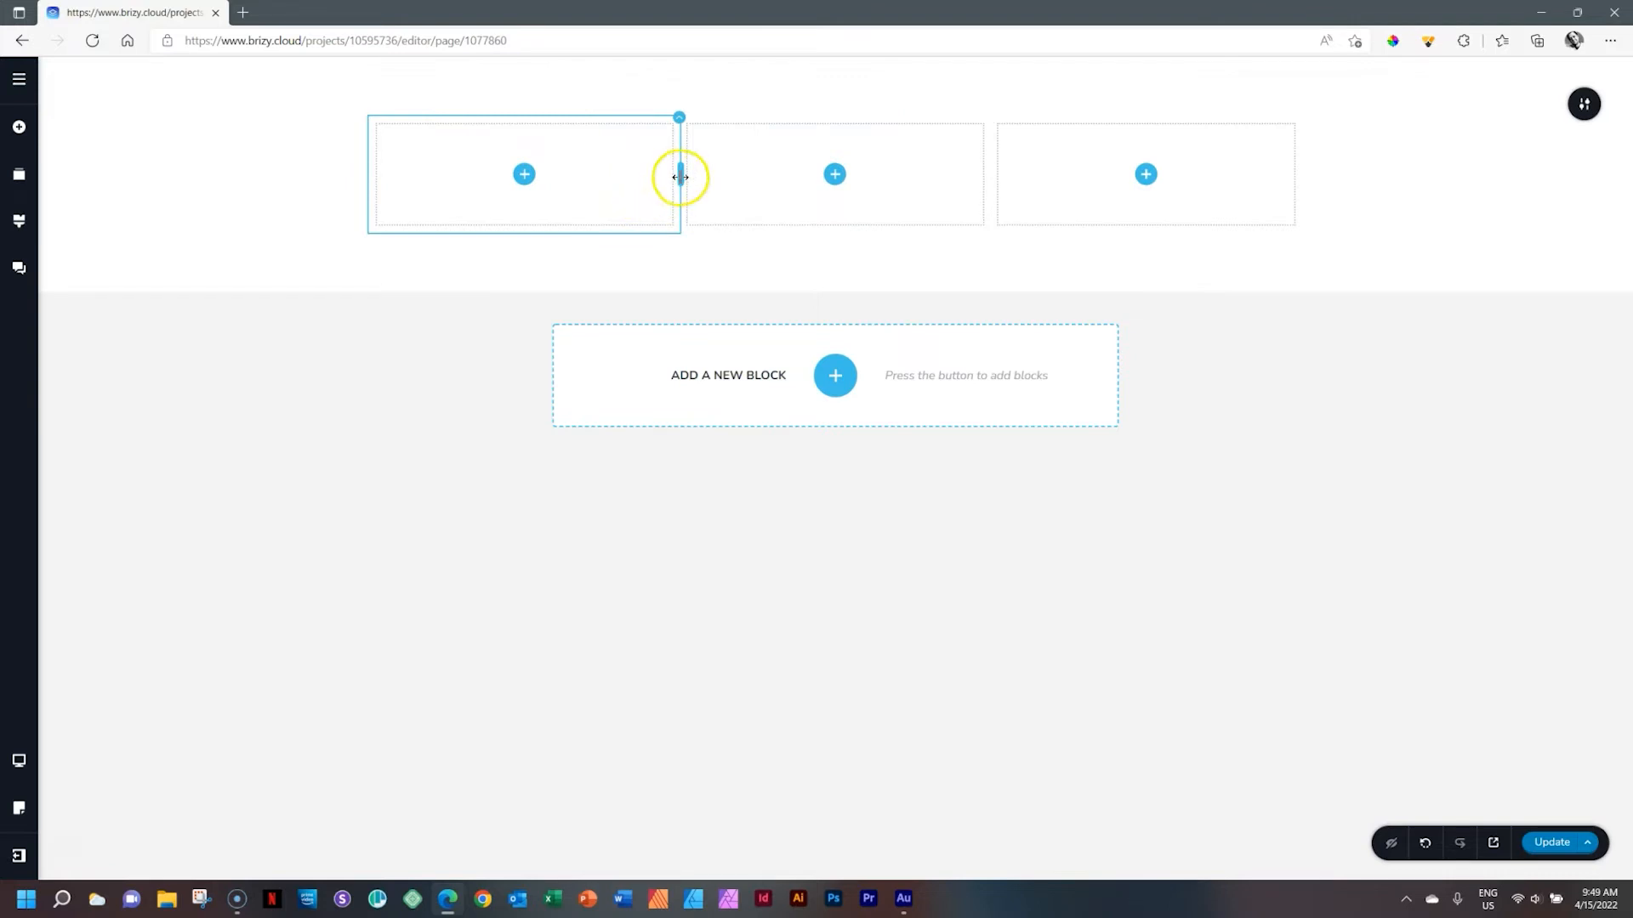
drag(679, 174, 677, 177)
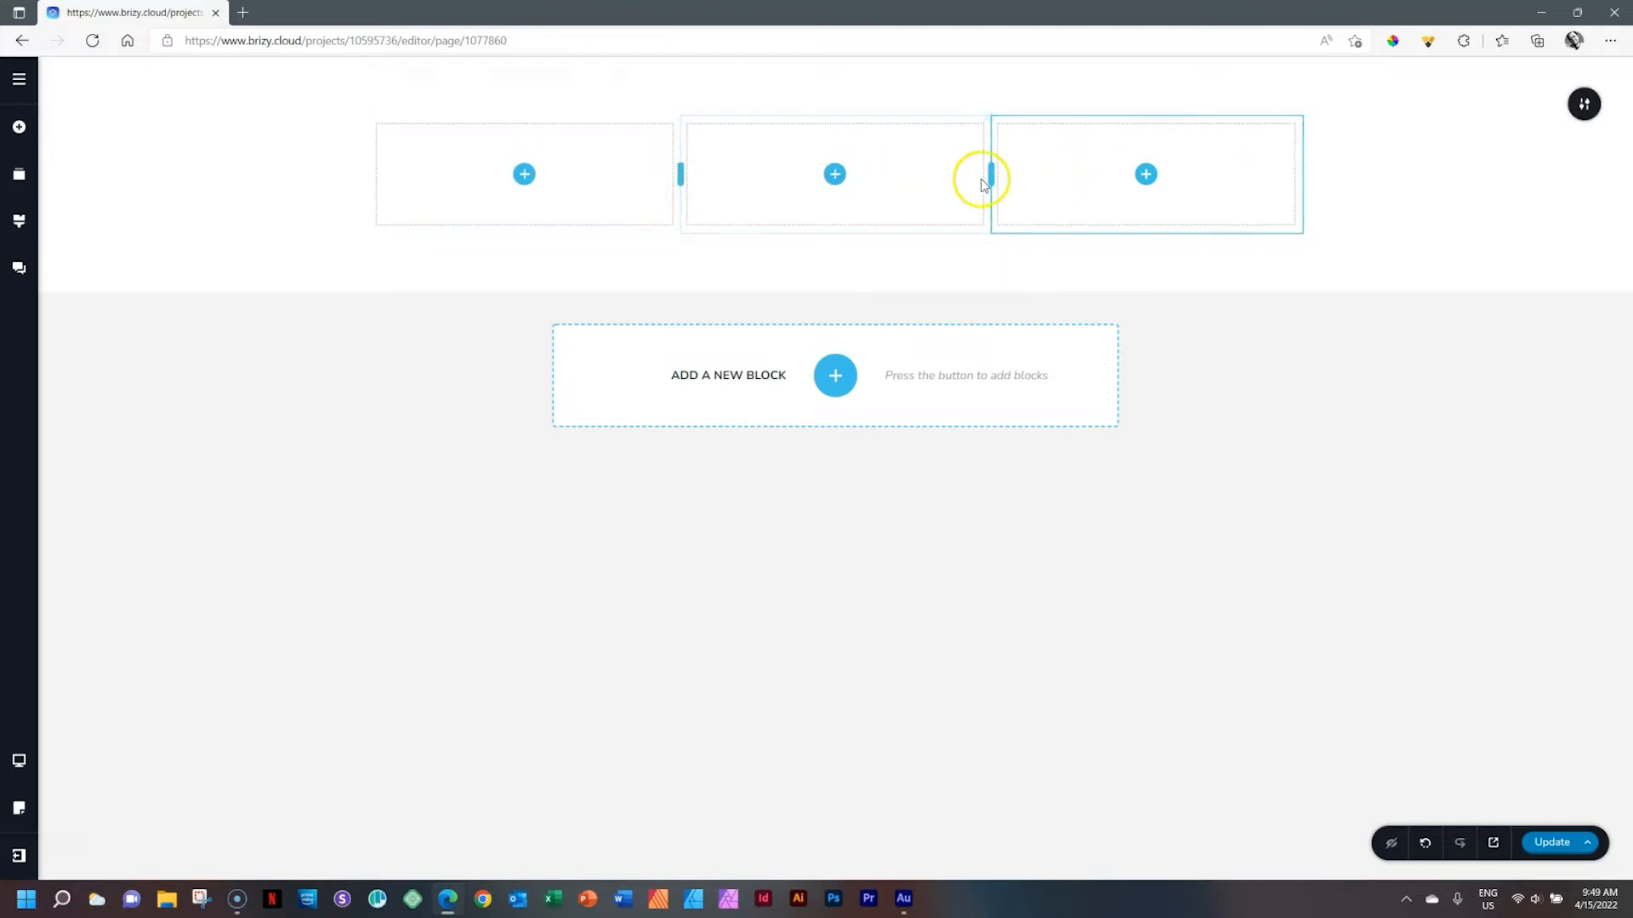
drag(993, 175, 993, 175)
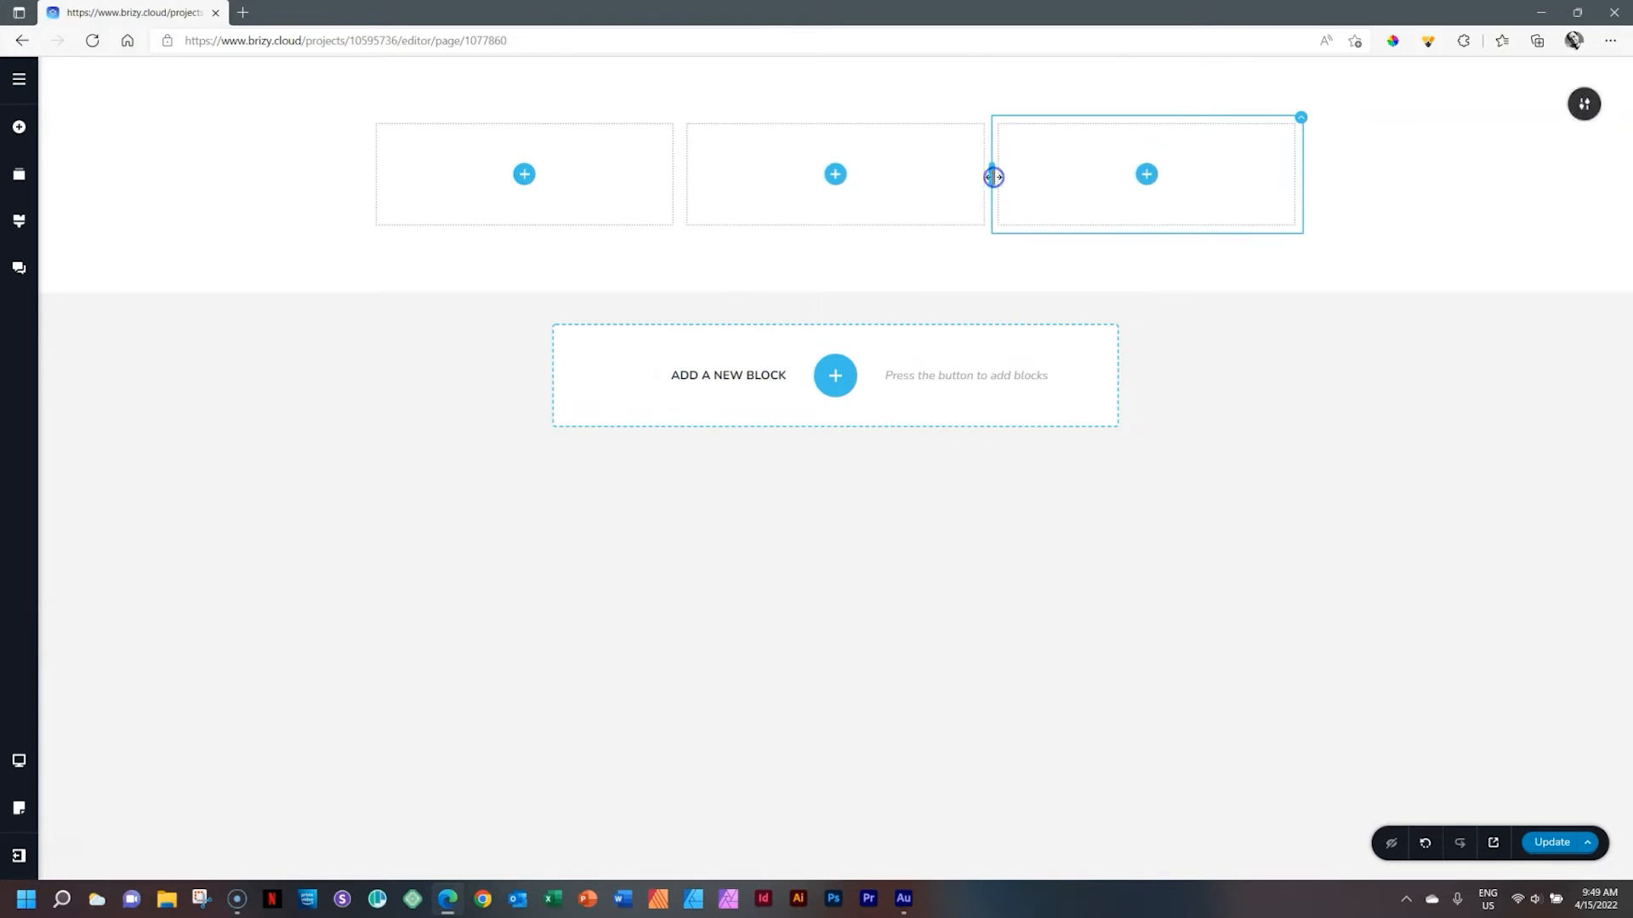
click(1303, 118)
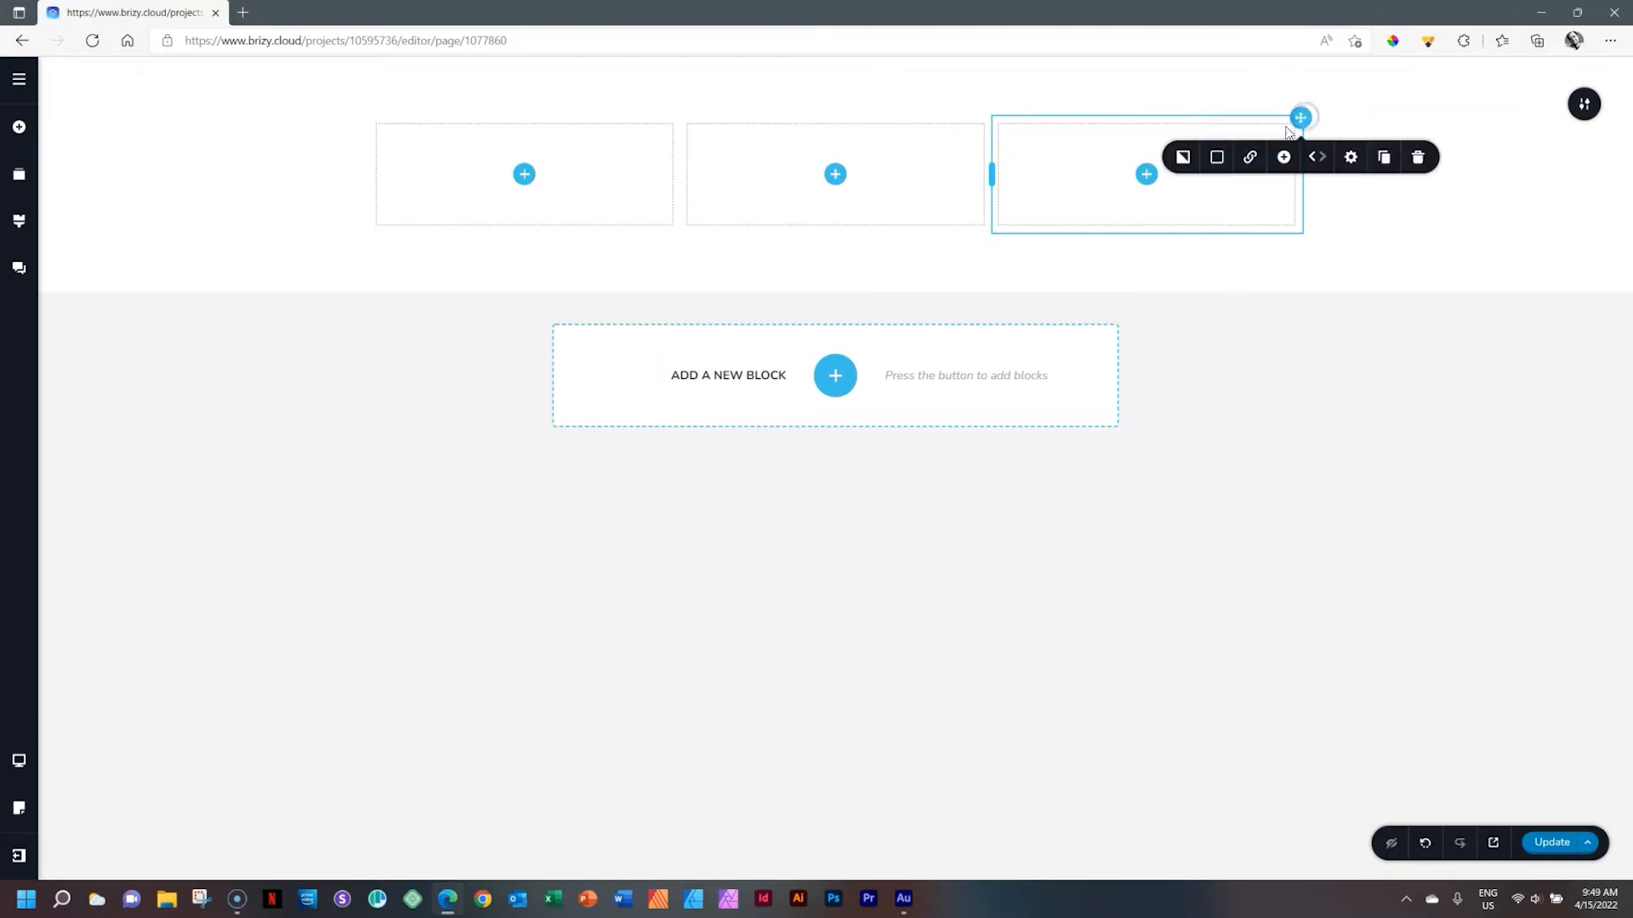
click(1351, 156)
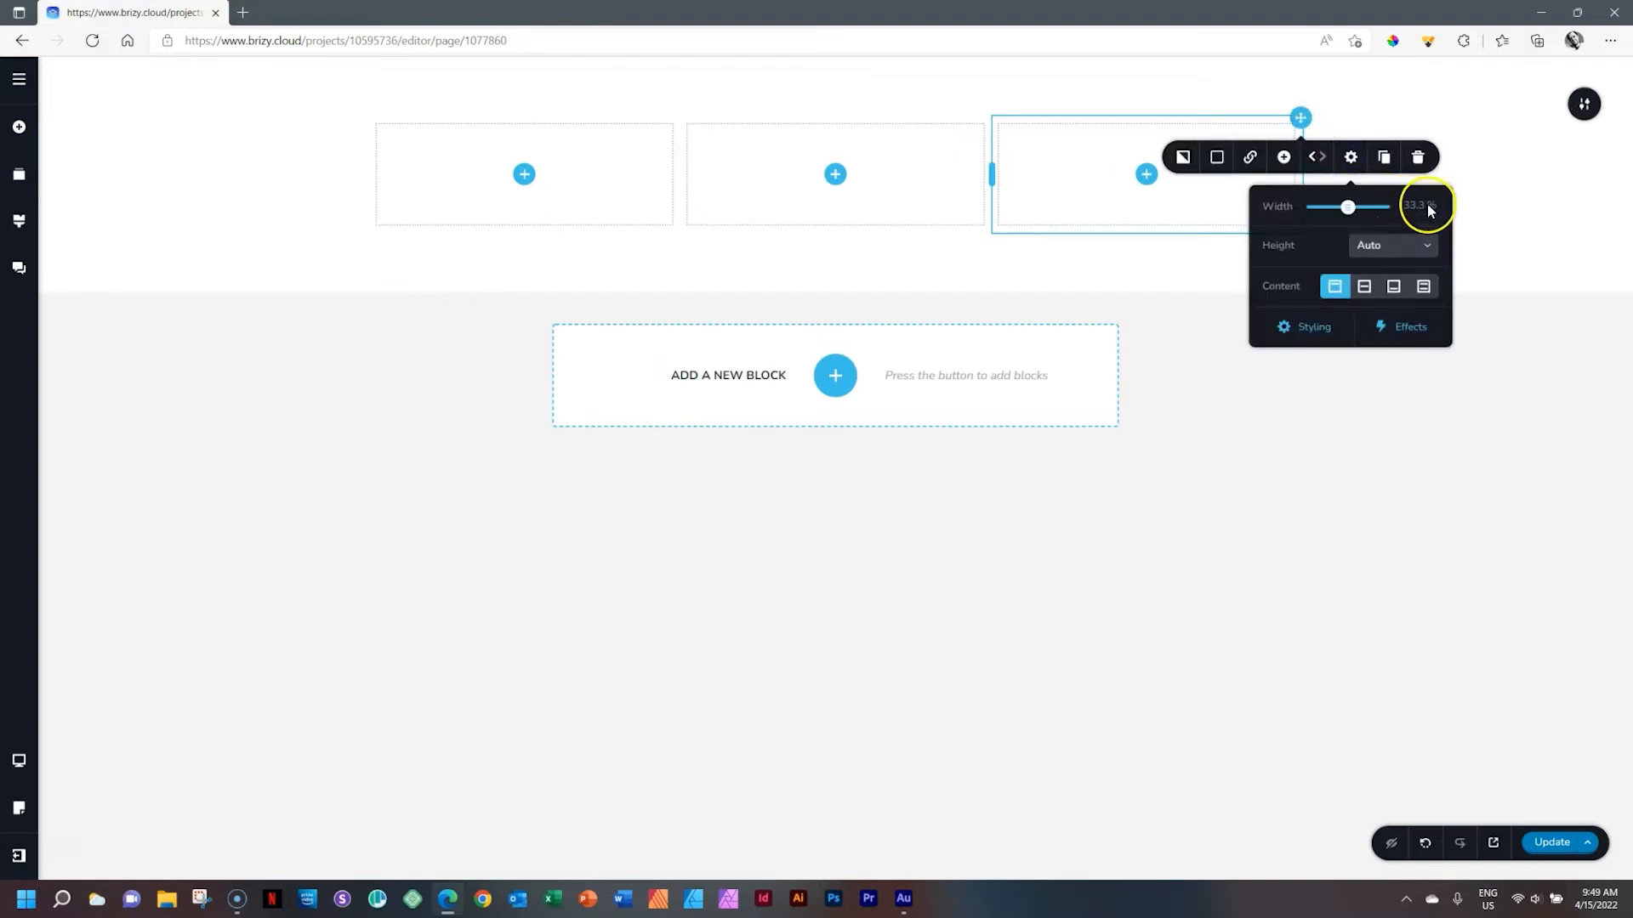
click(951, 150)
click(990, 119)
click(1039, 156)
click(1114, 205)
Set the left column's width to 20%
click(795, 191)
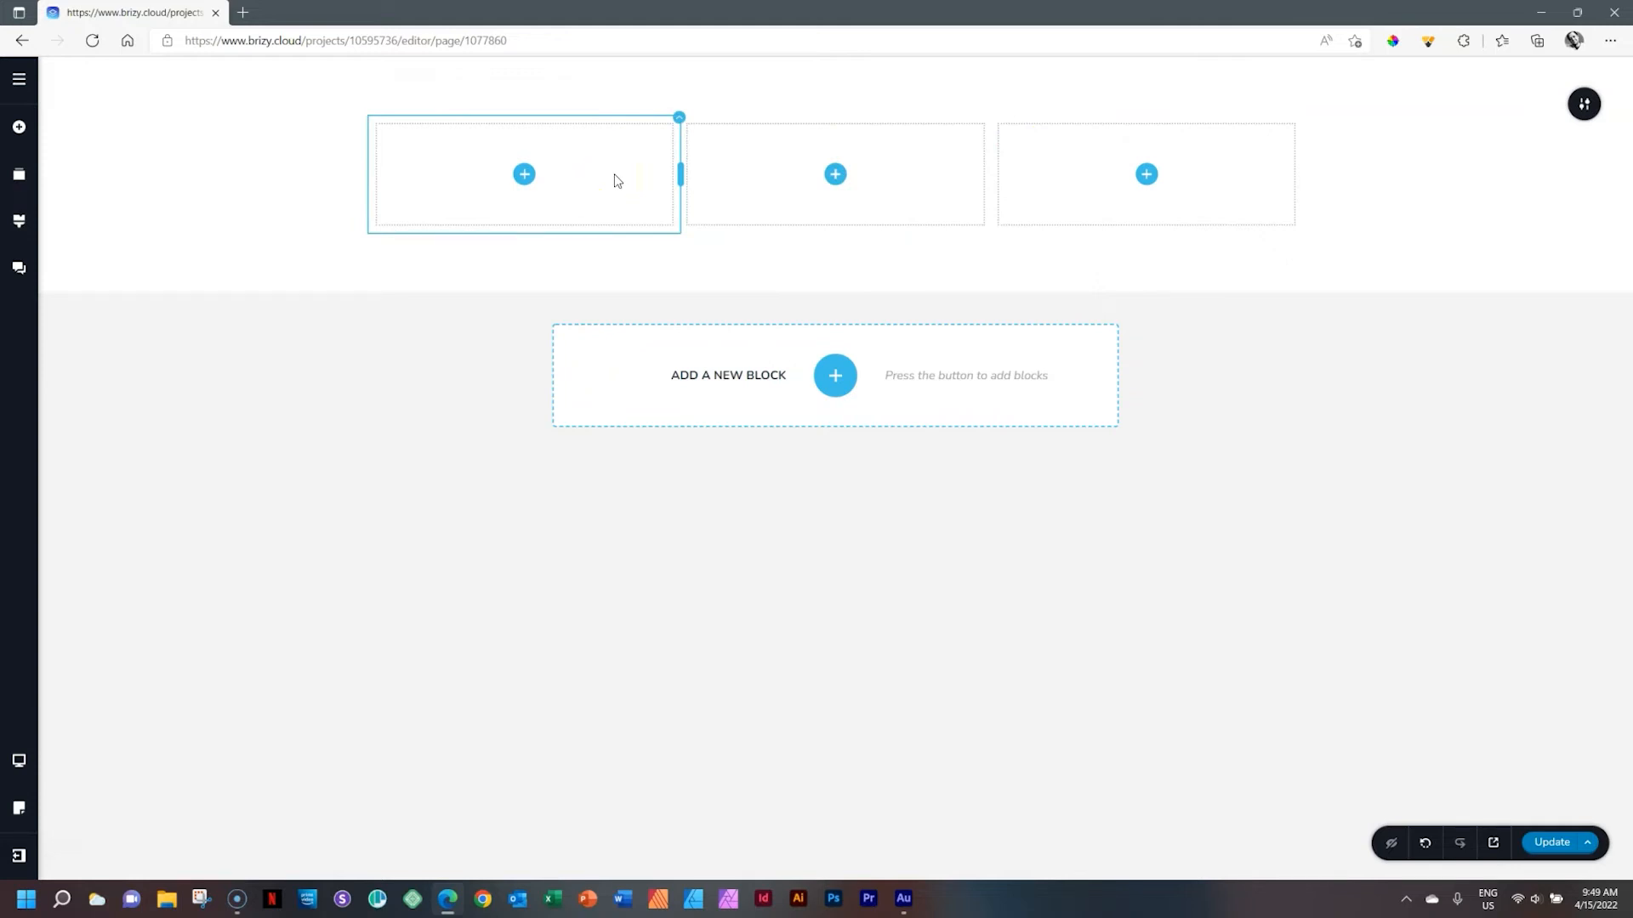
click(677, 115)
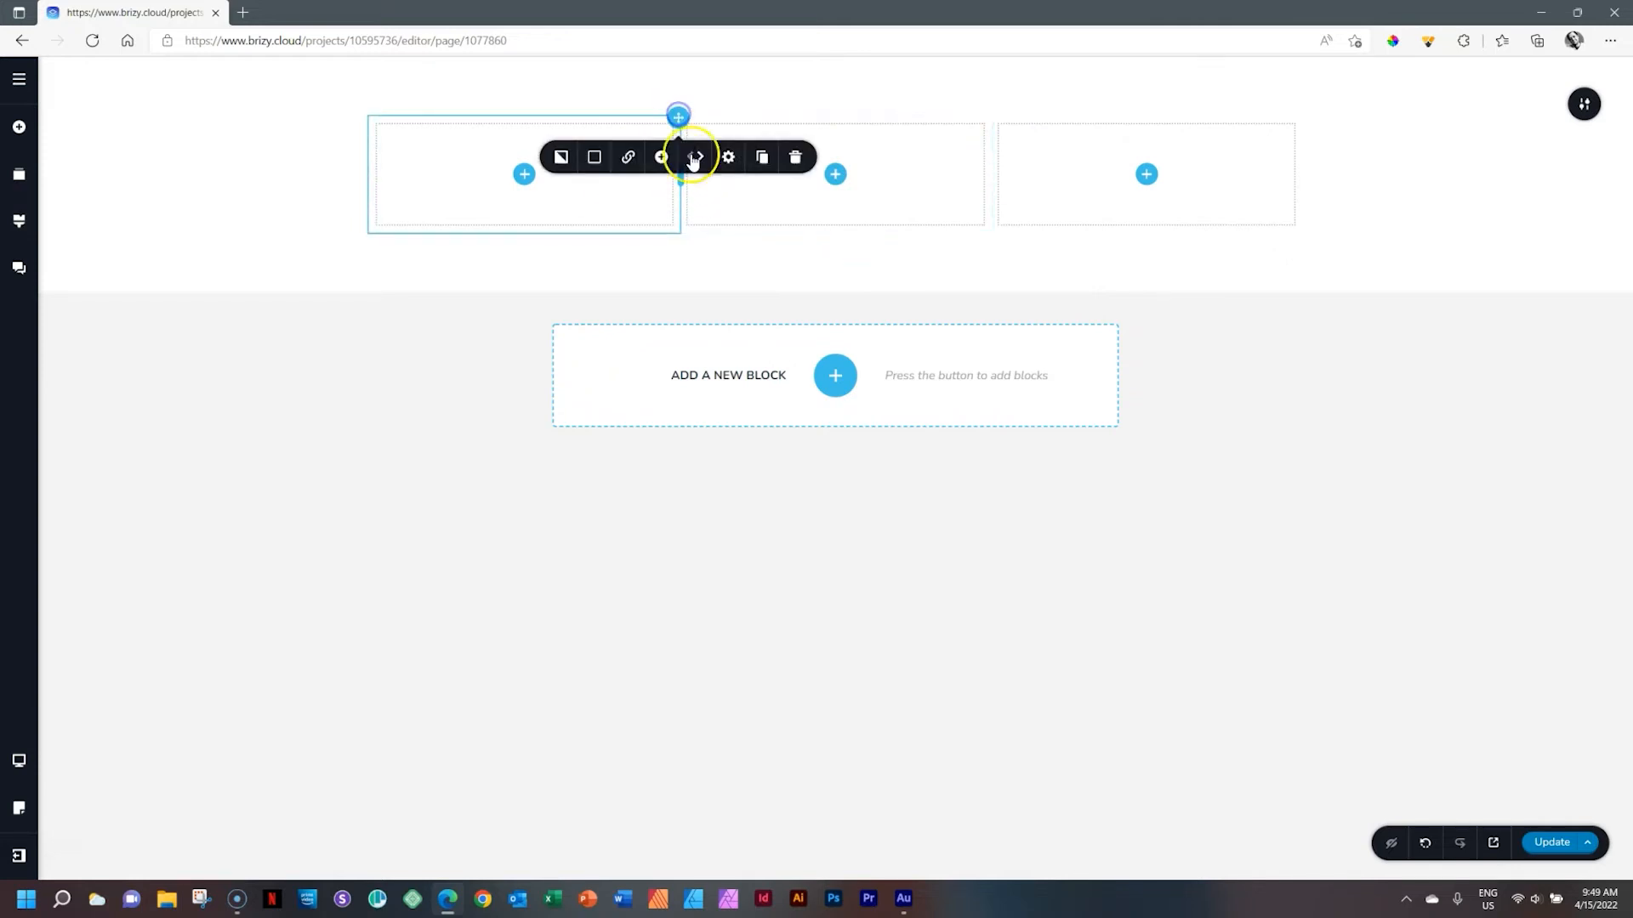
click(728, 156)
double_click(787, 206)
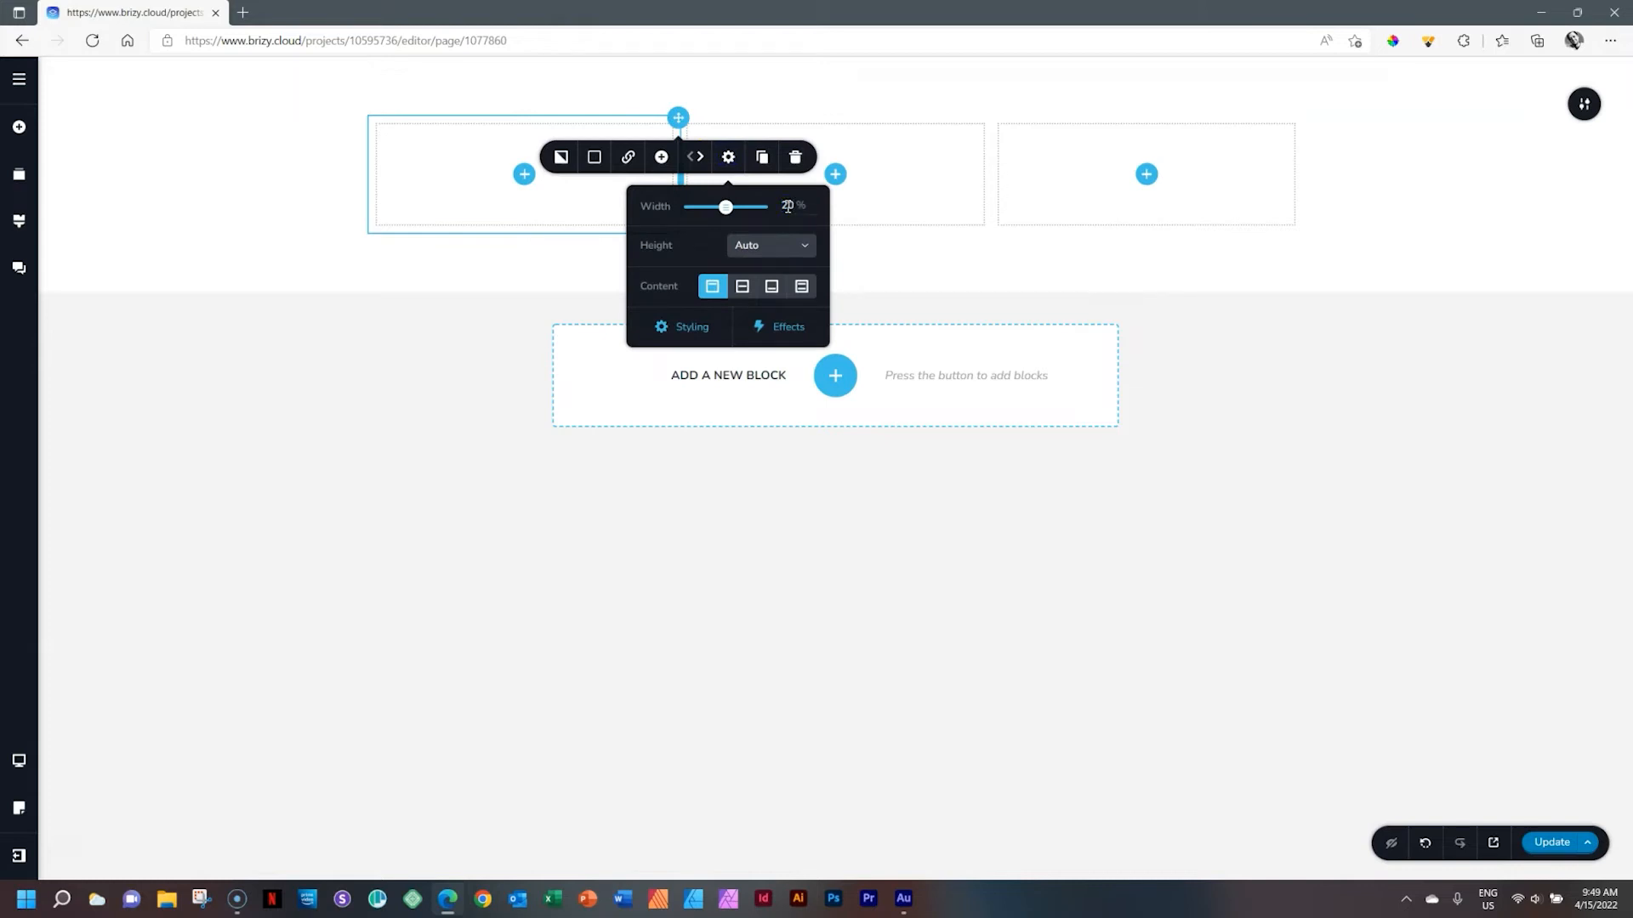
key(Return)
Set the middle column's width to 40%
click(989, 117)
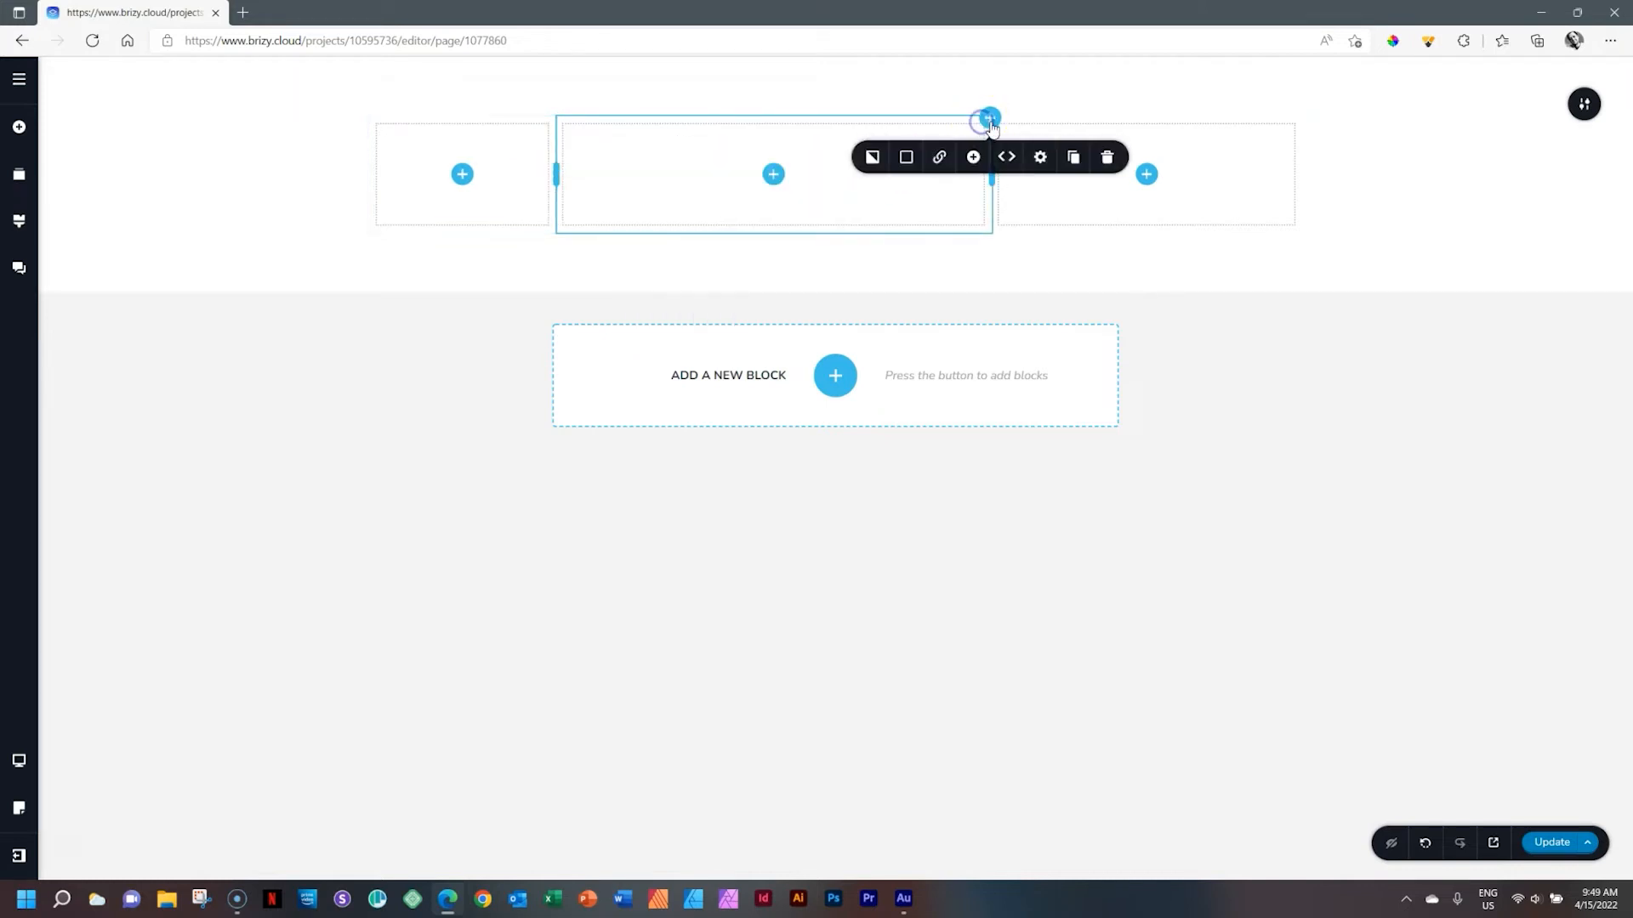
click(1037, 158)
double_click(1095, 206)
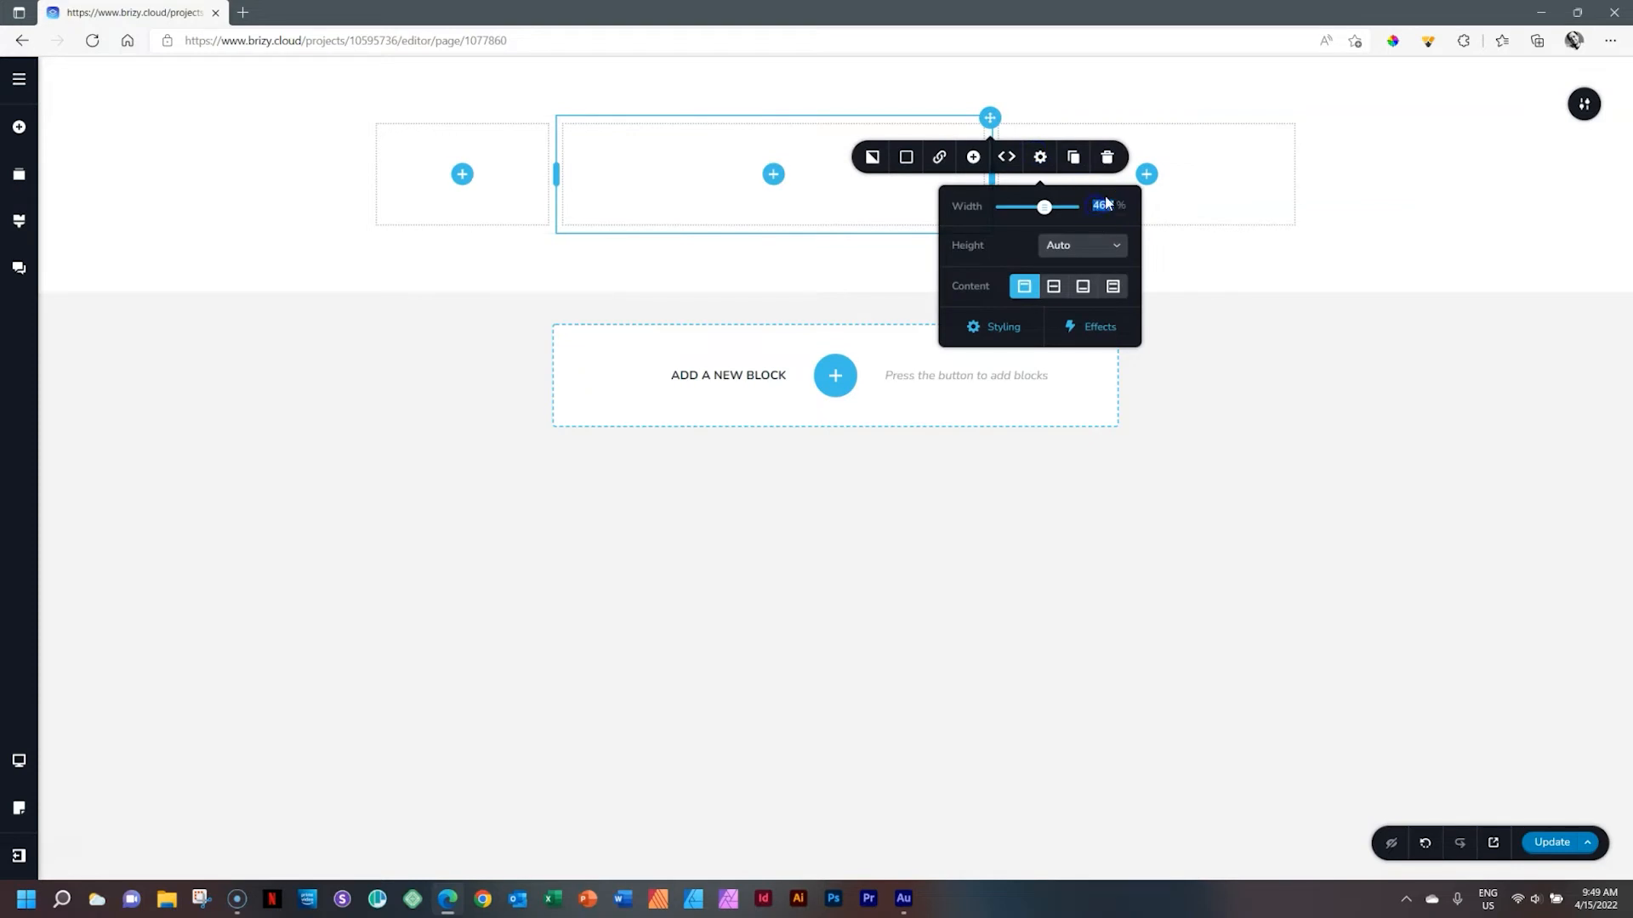
text(40)
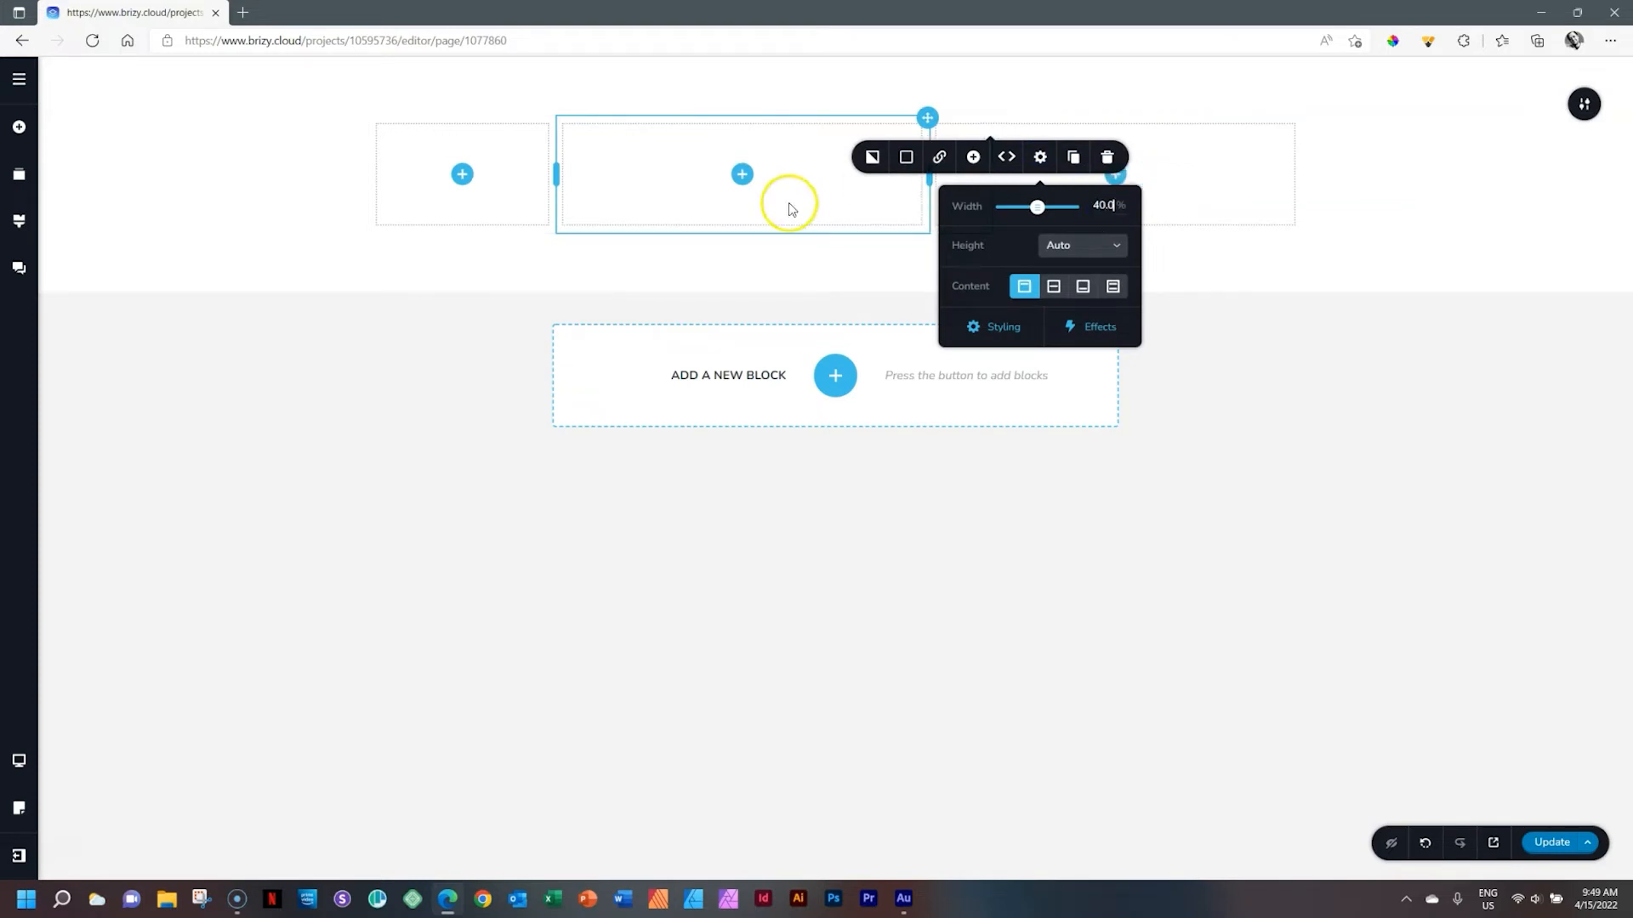
click(787, 203)
Open the right column's settings to check its width
click(1242, 178)
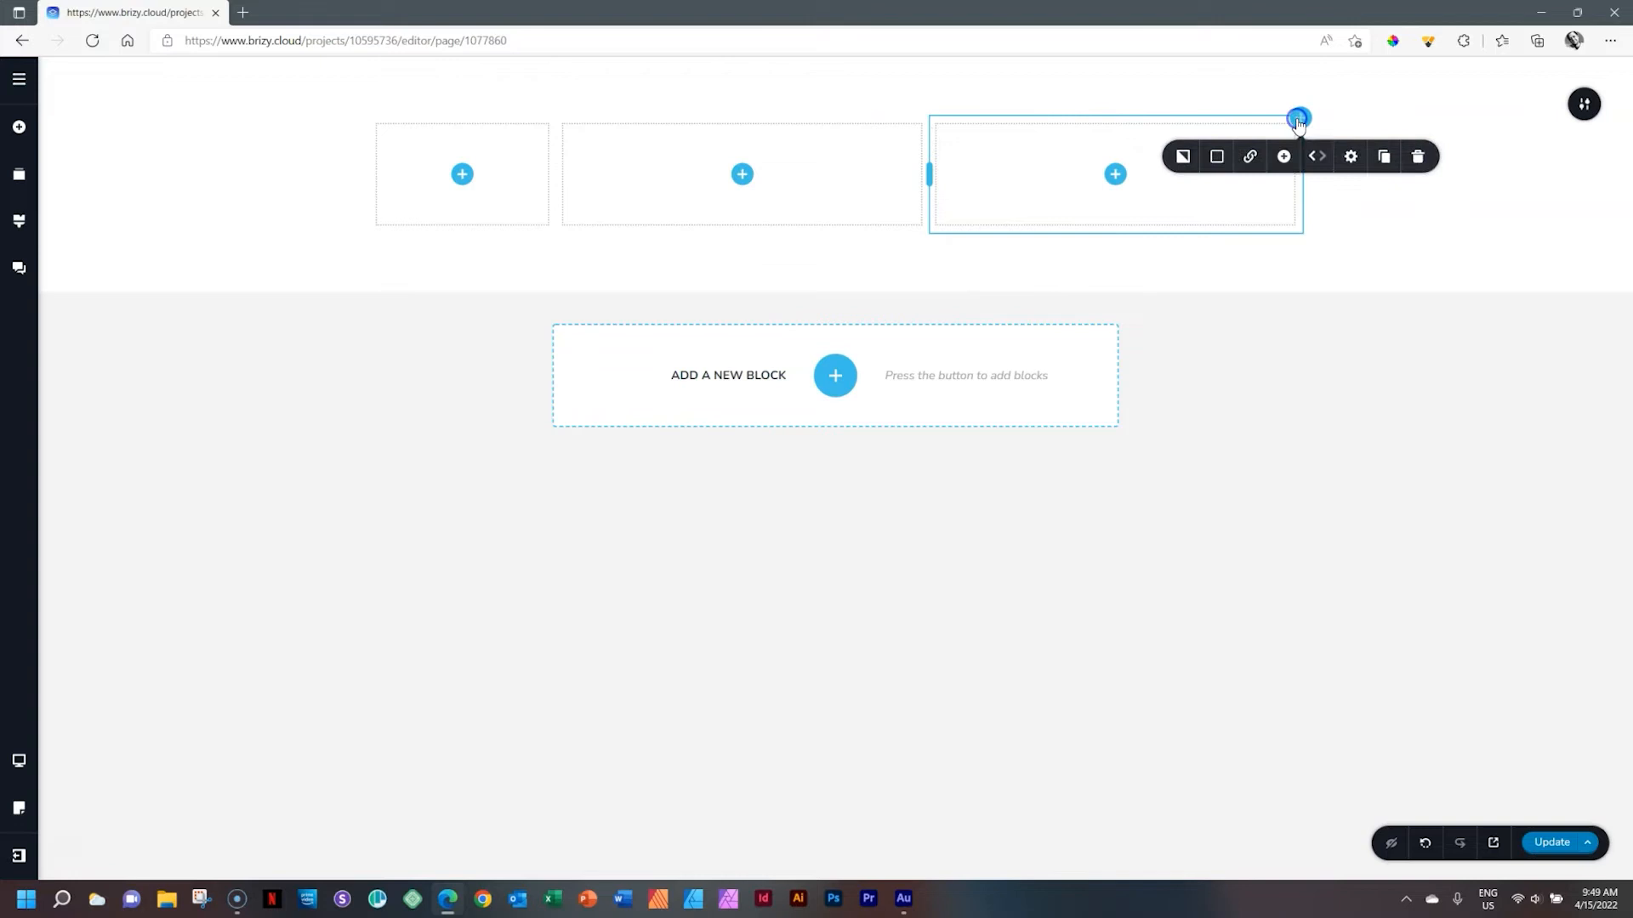
click(1350, 157)
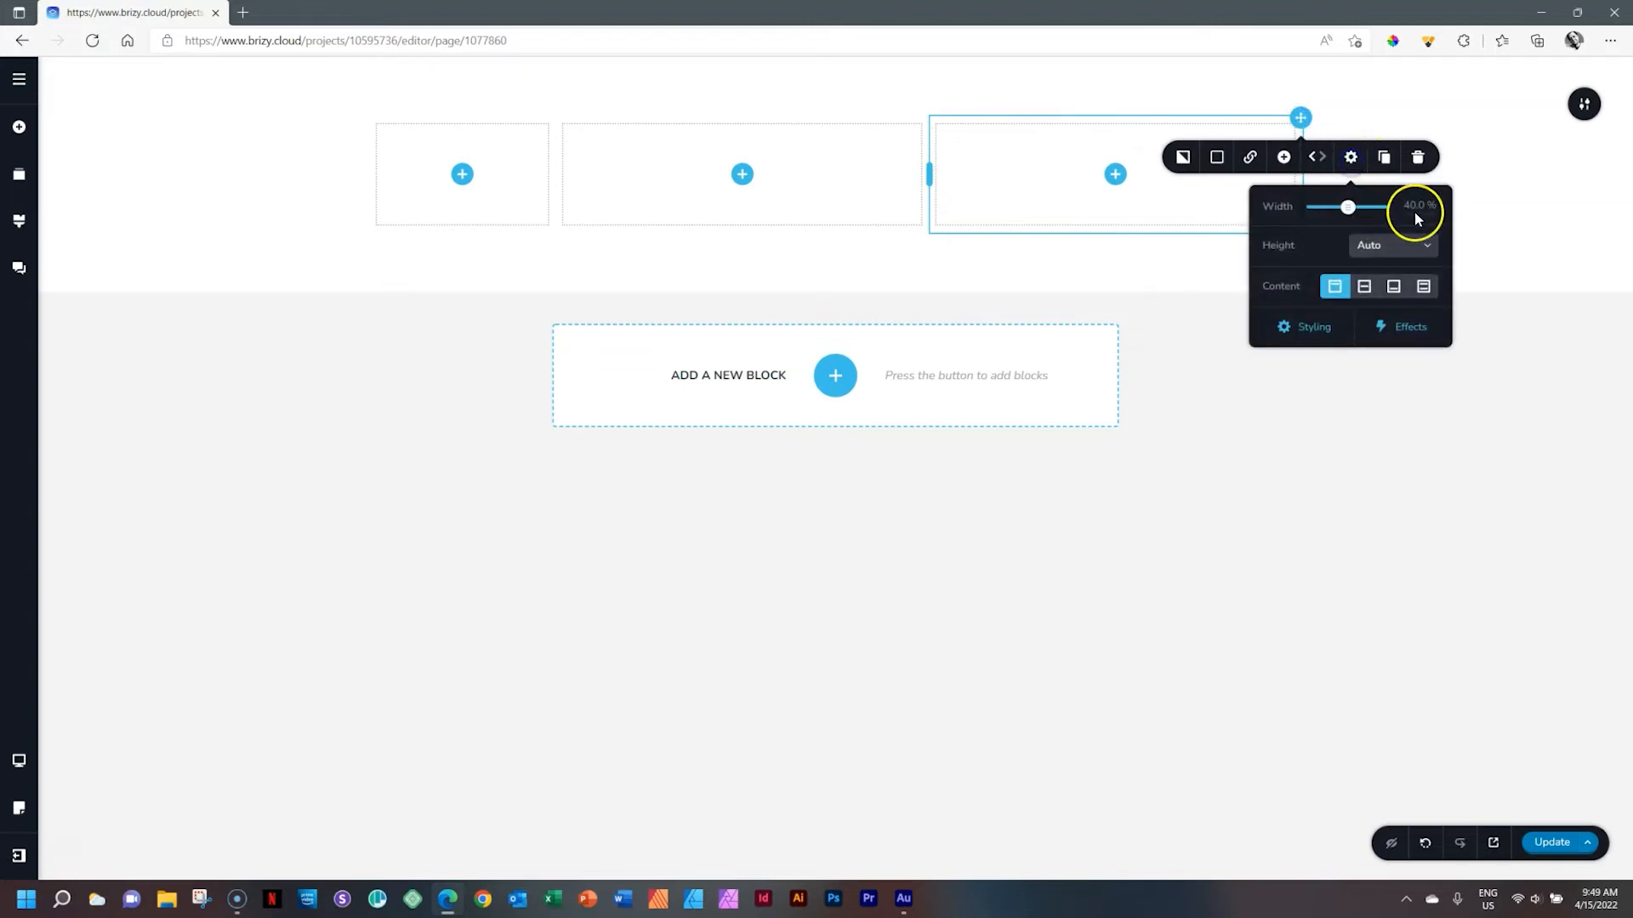
click(1488, 190)
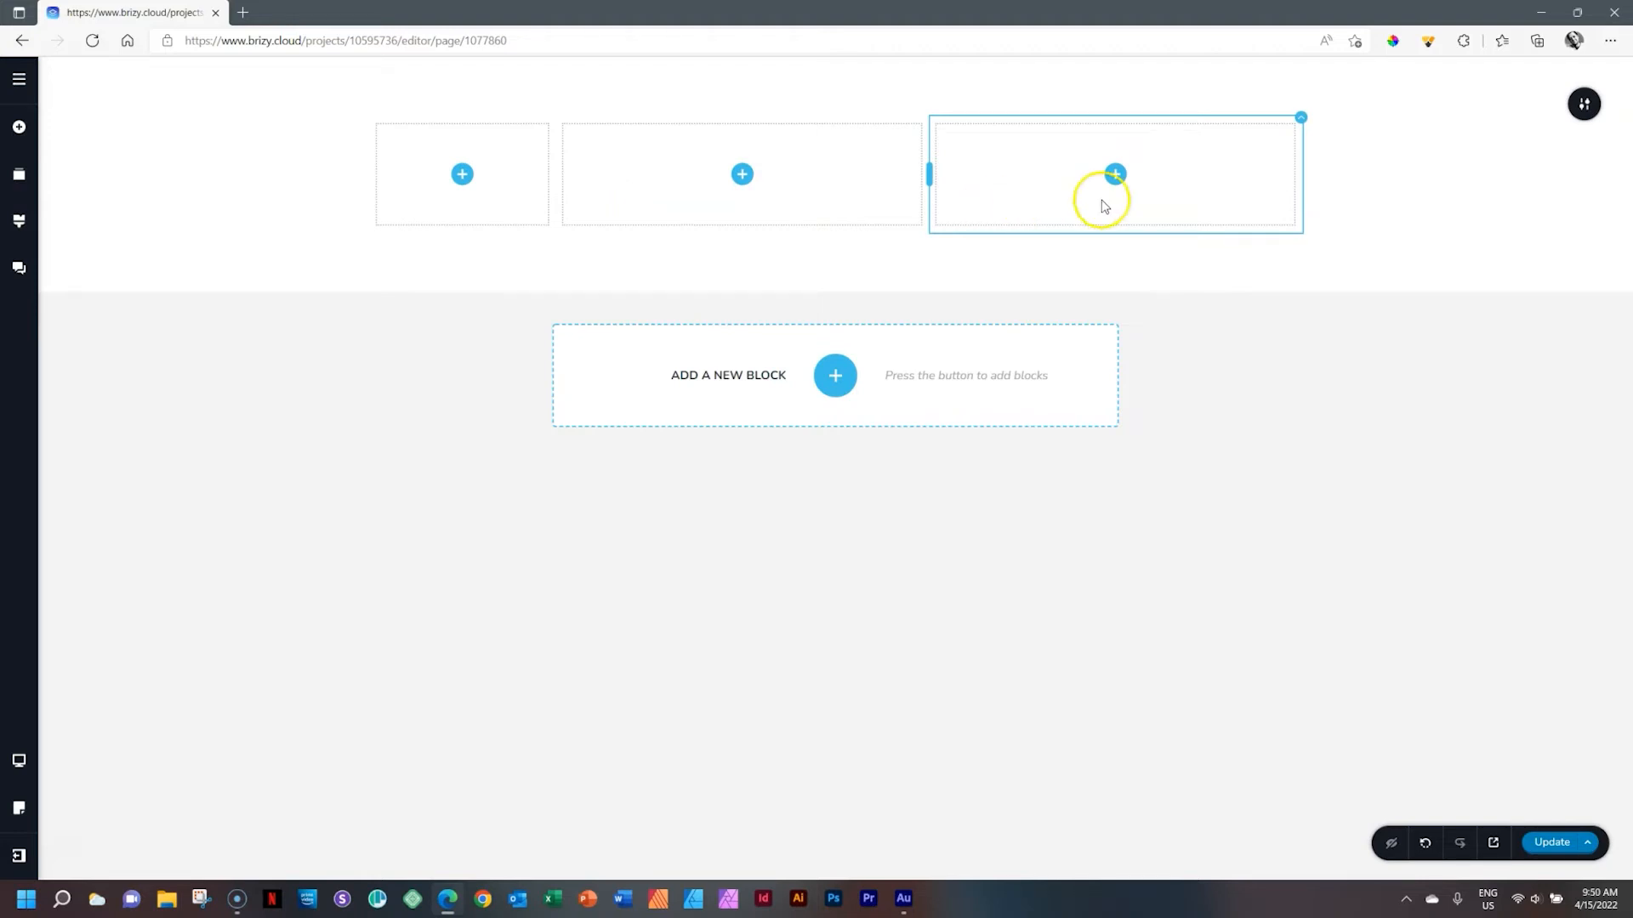
Delete the right column from its toolbar
click(1587, 105)
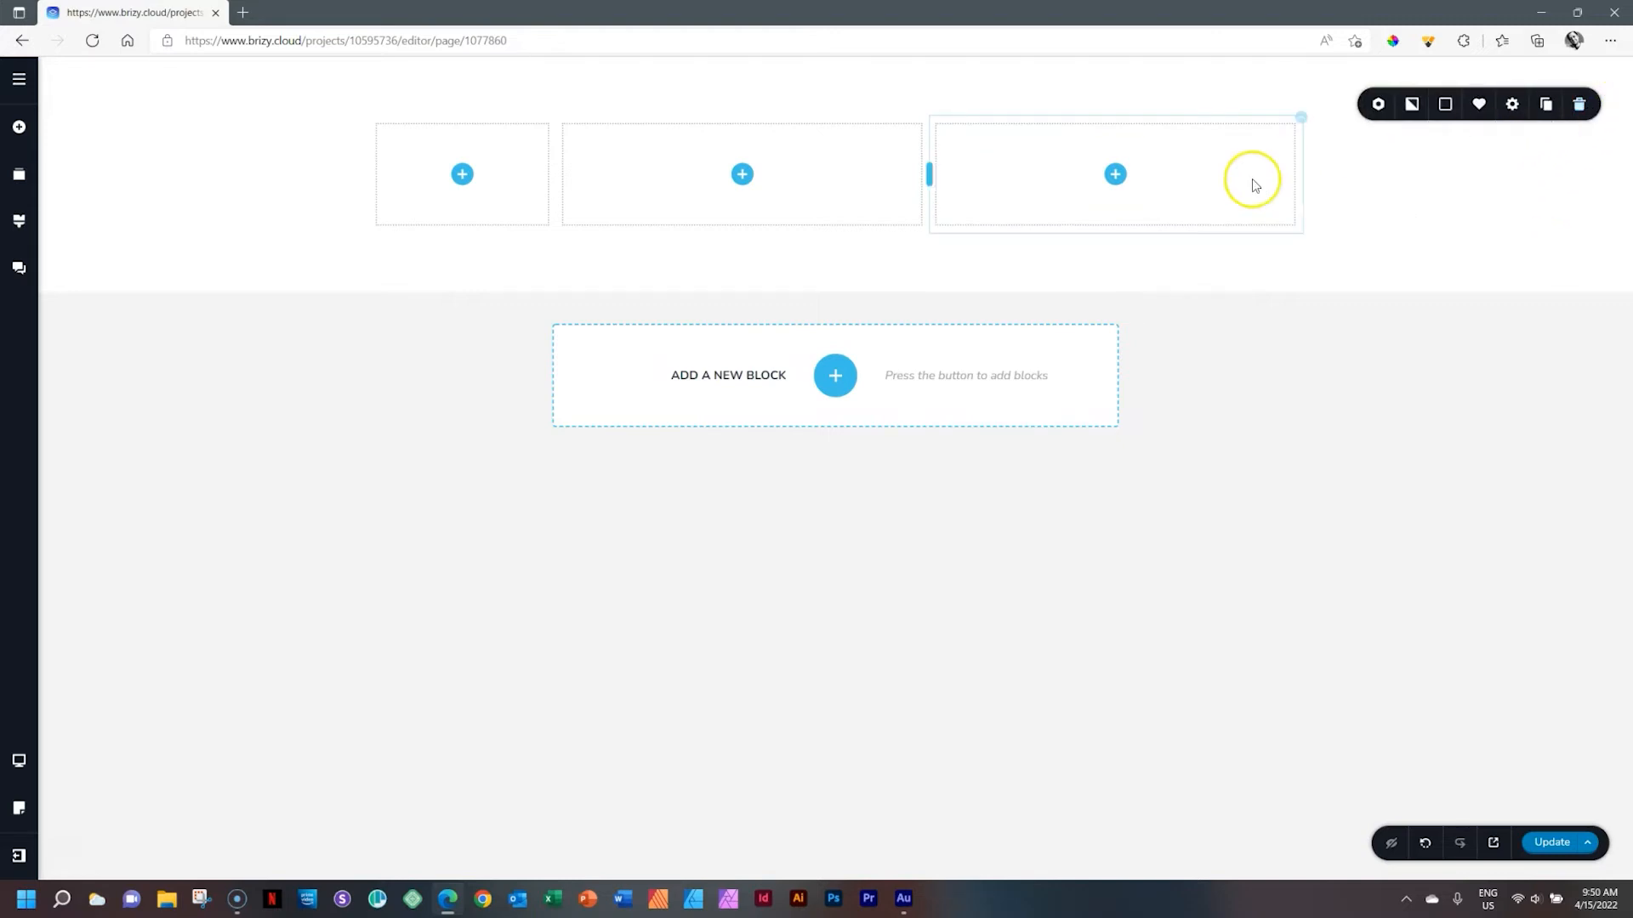
click(1301, 120)
click(1417, 156)
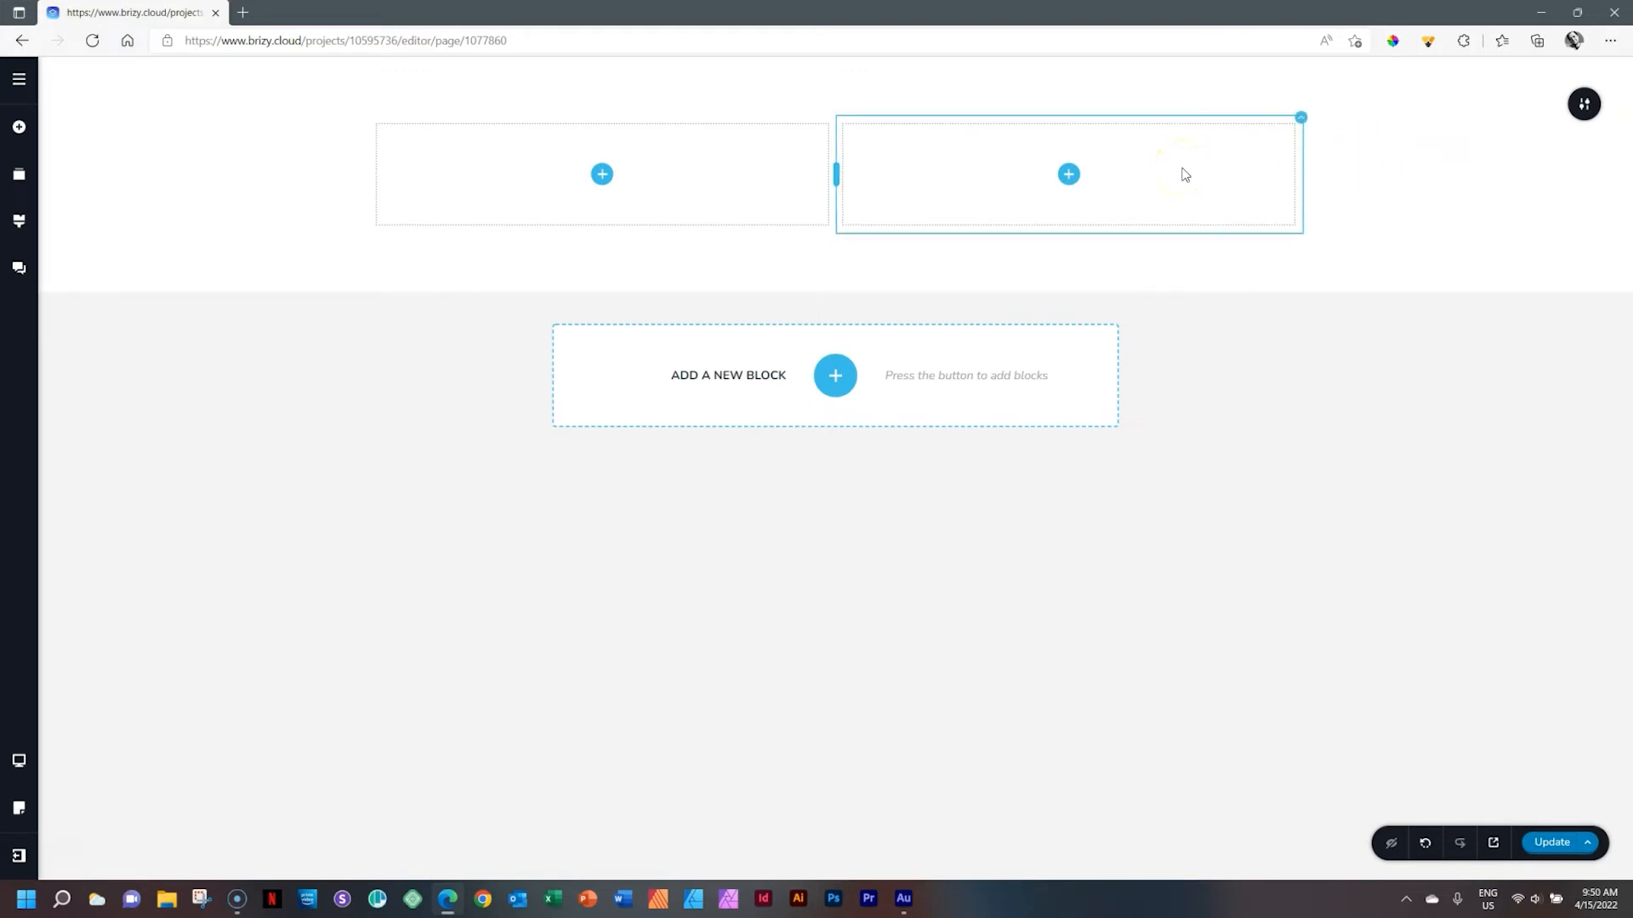
Delete the remaining columns through the column context menu
right_click(1184, 174)
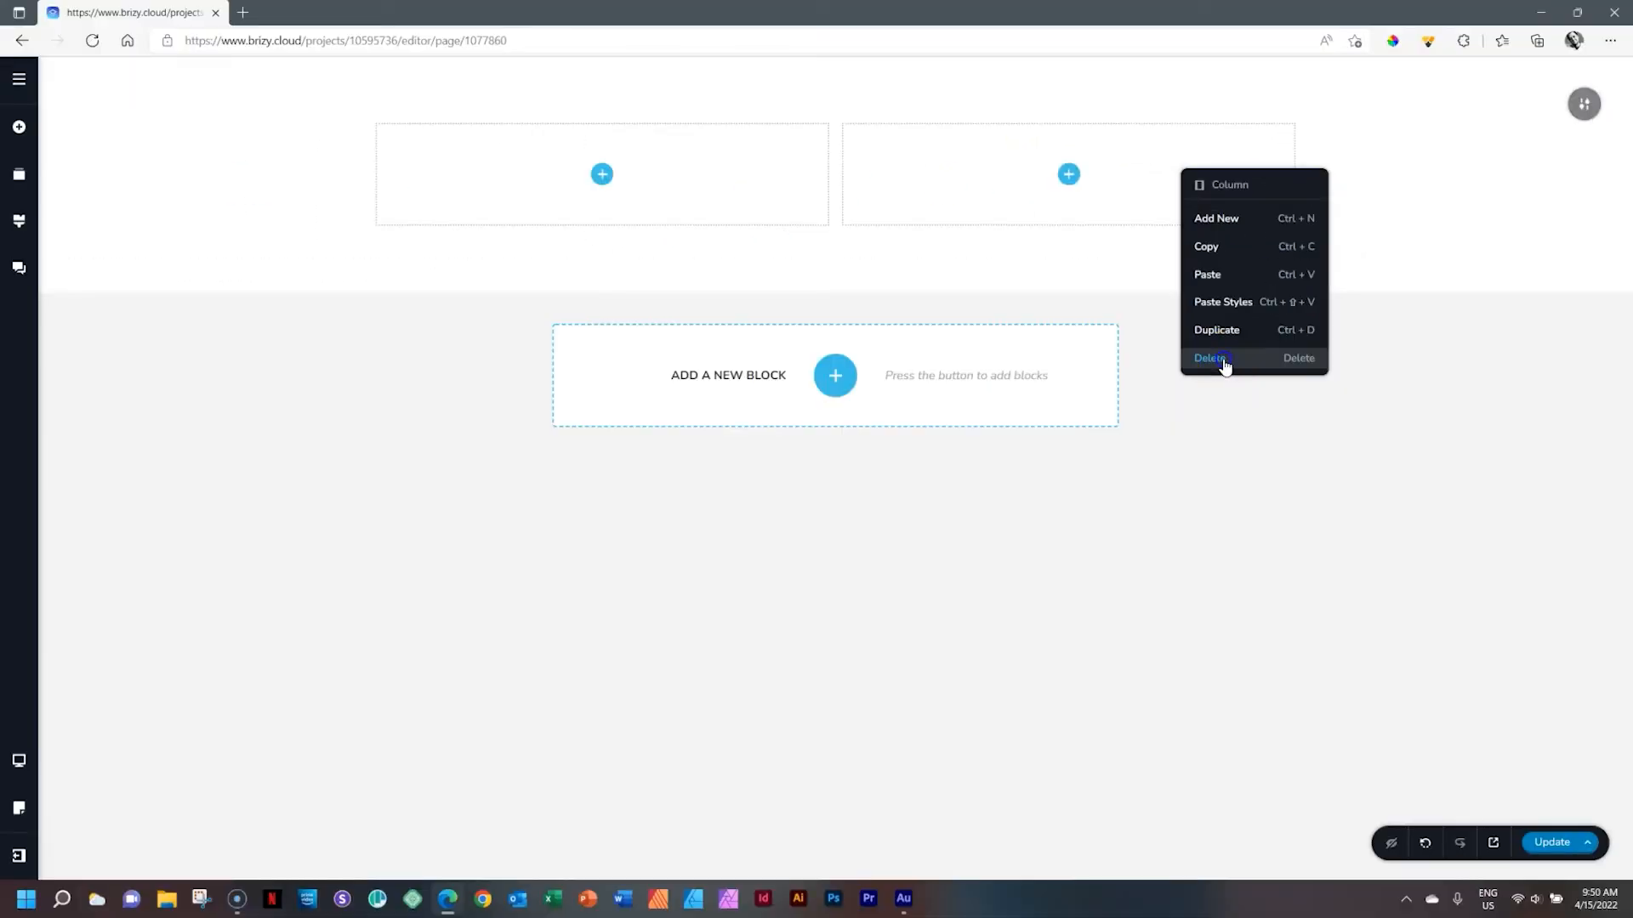
click(1088, 663)
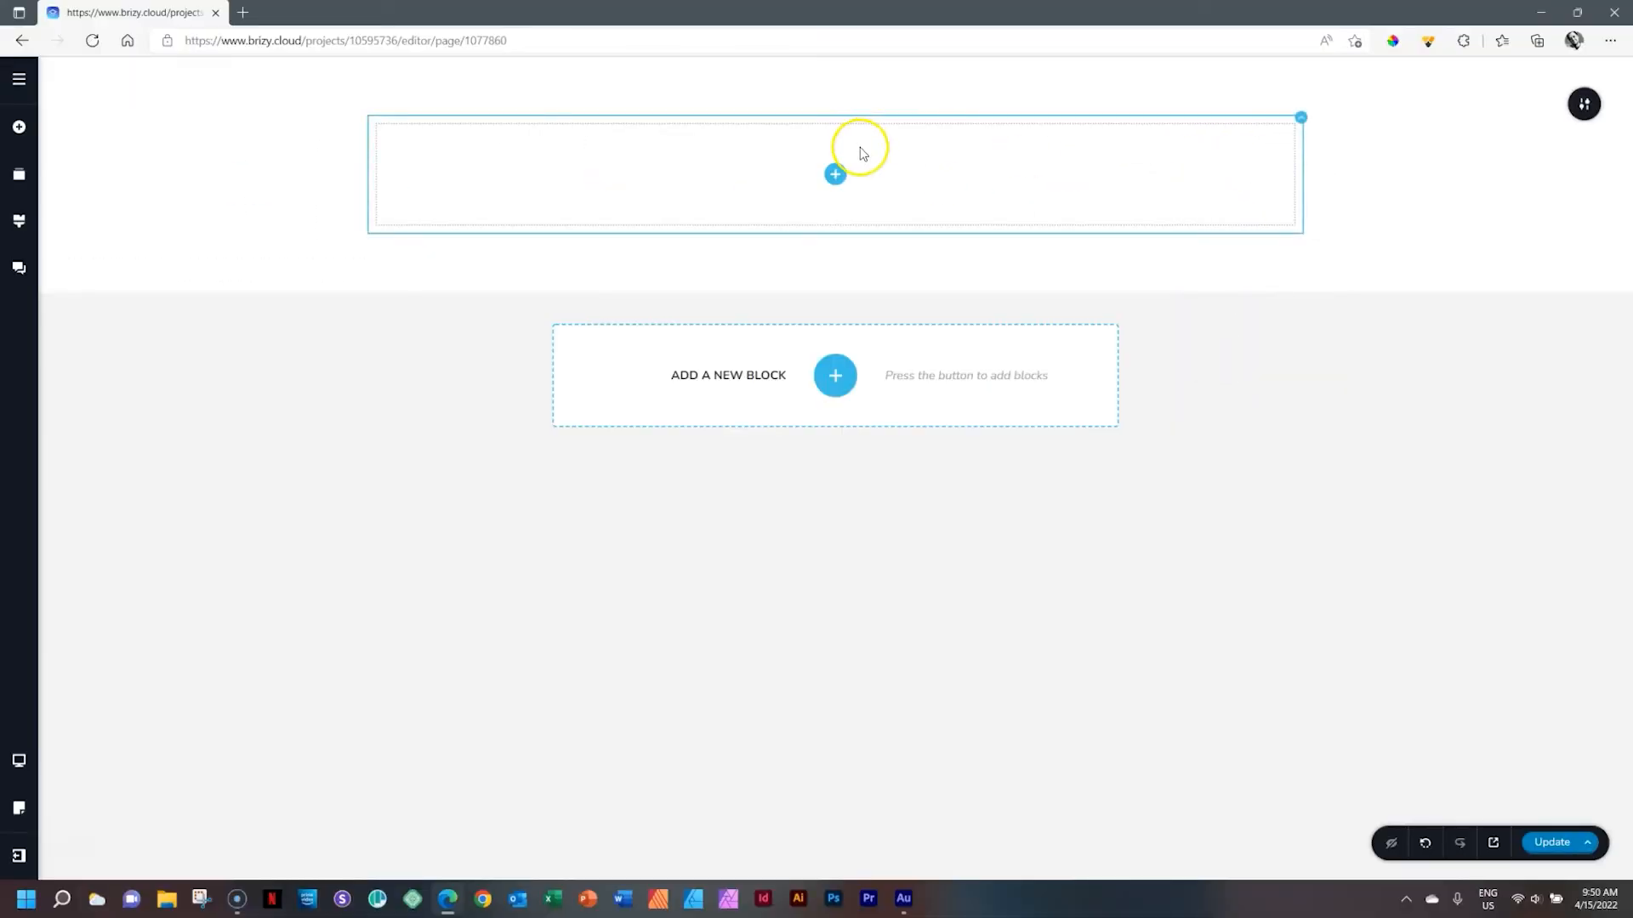
click(1258, 134)
right_click(1148, 187)
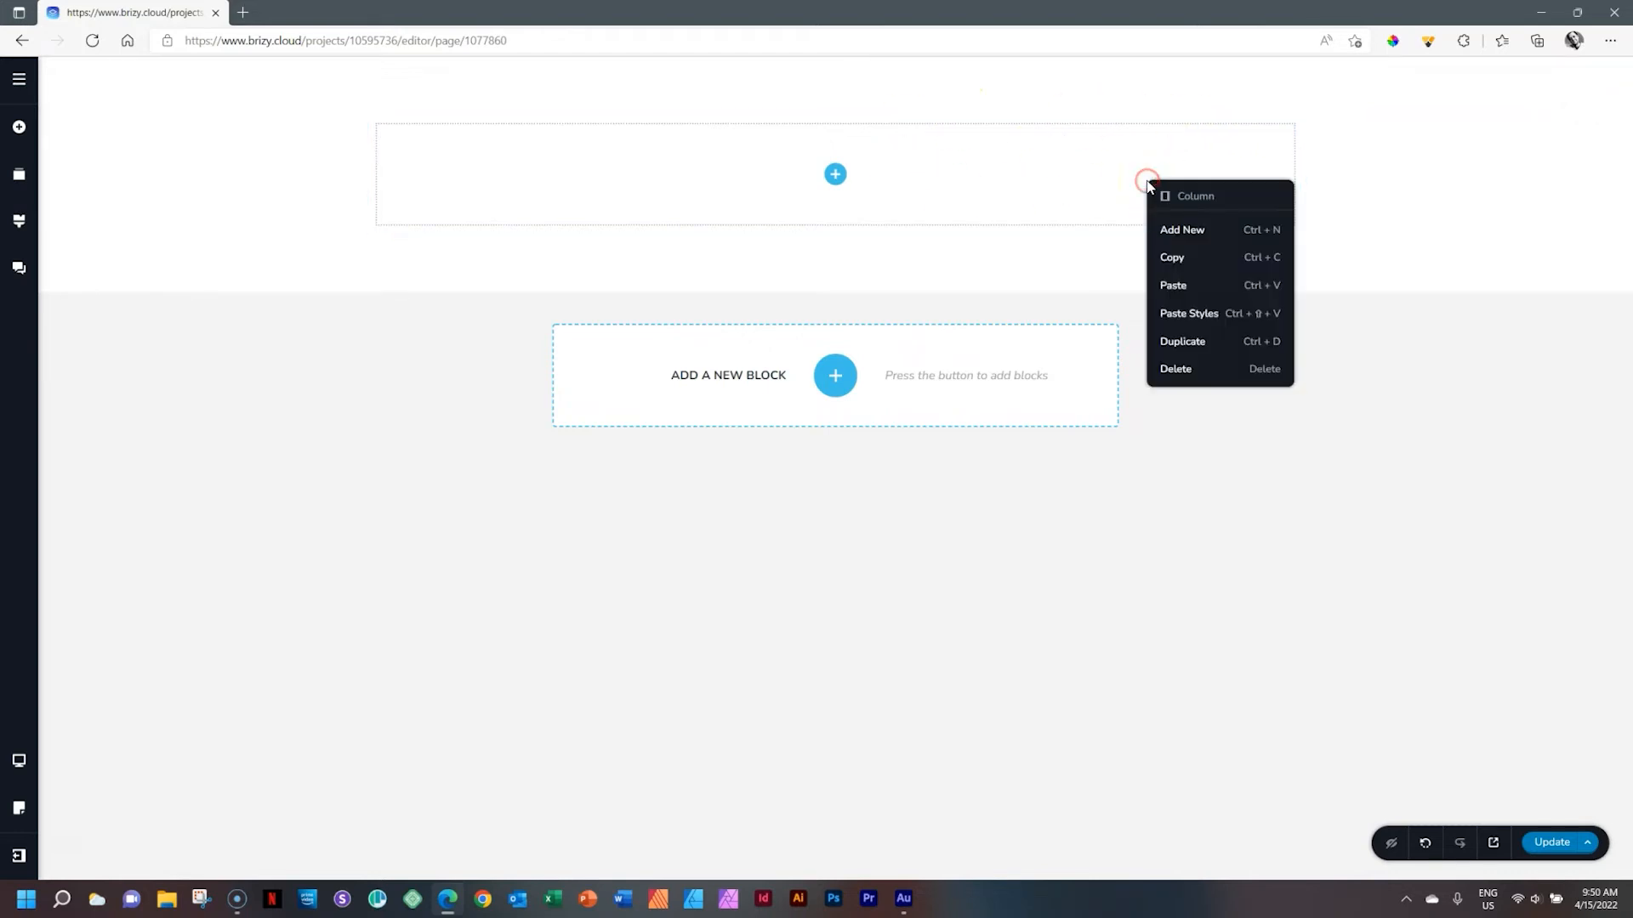
click(1182, 368)
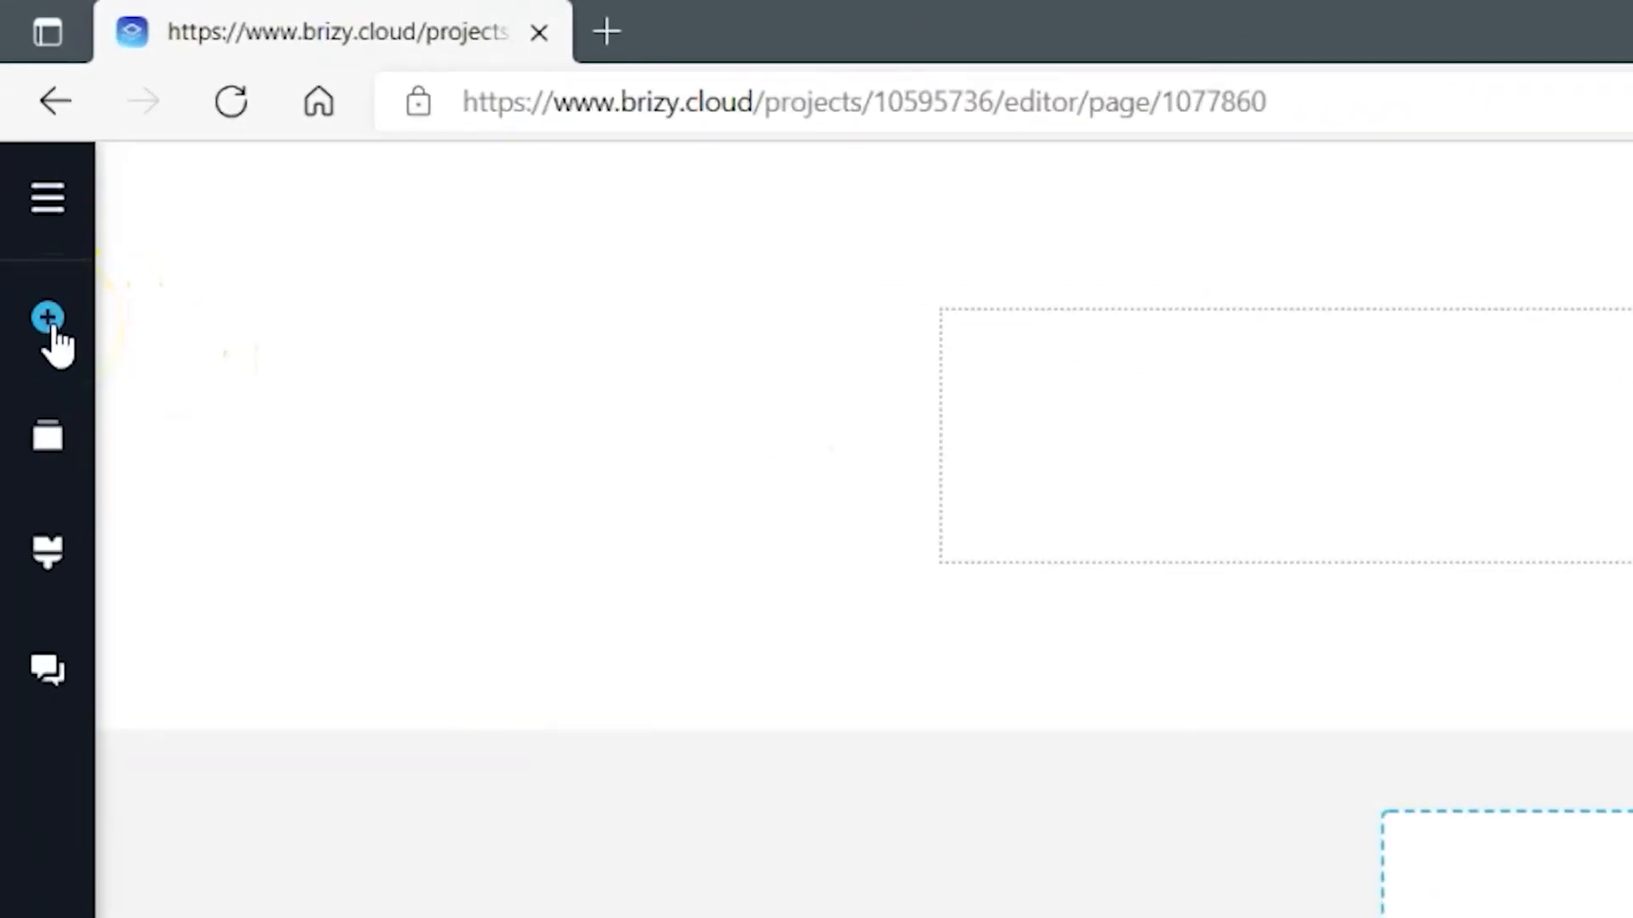
Drag a Column element from the Add Elements panel into the row beside the existing column
click(51, 327)
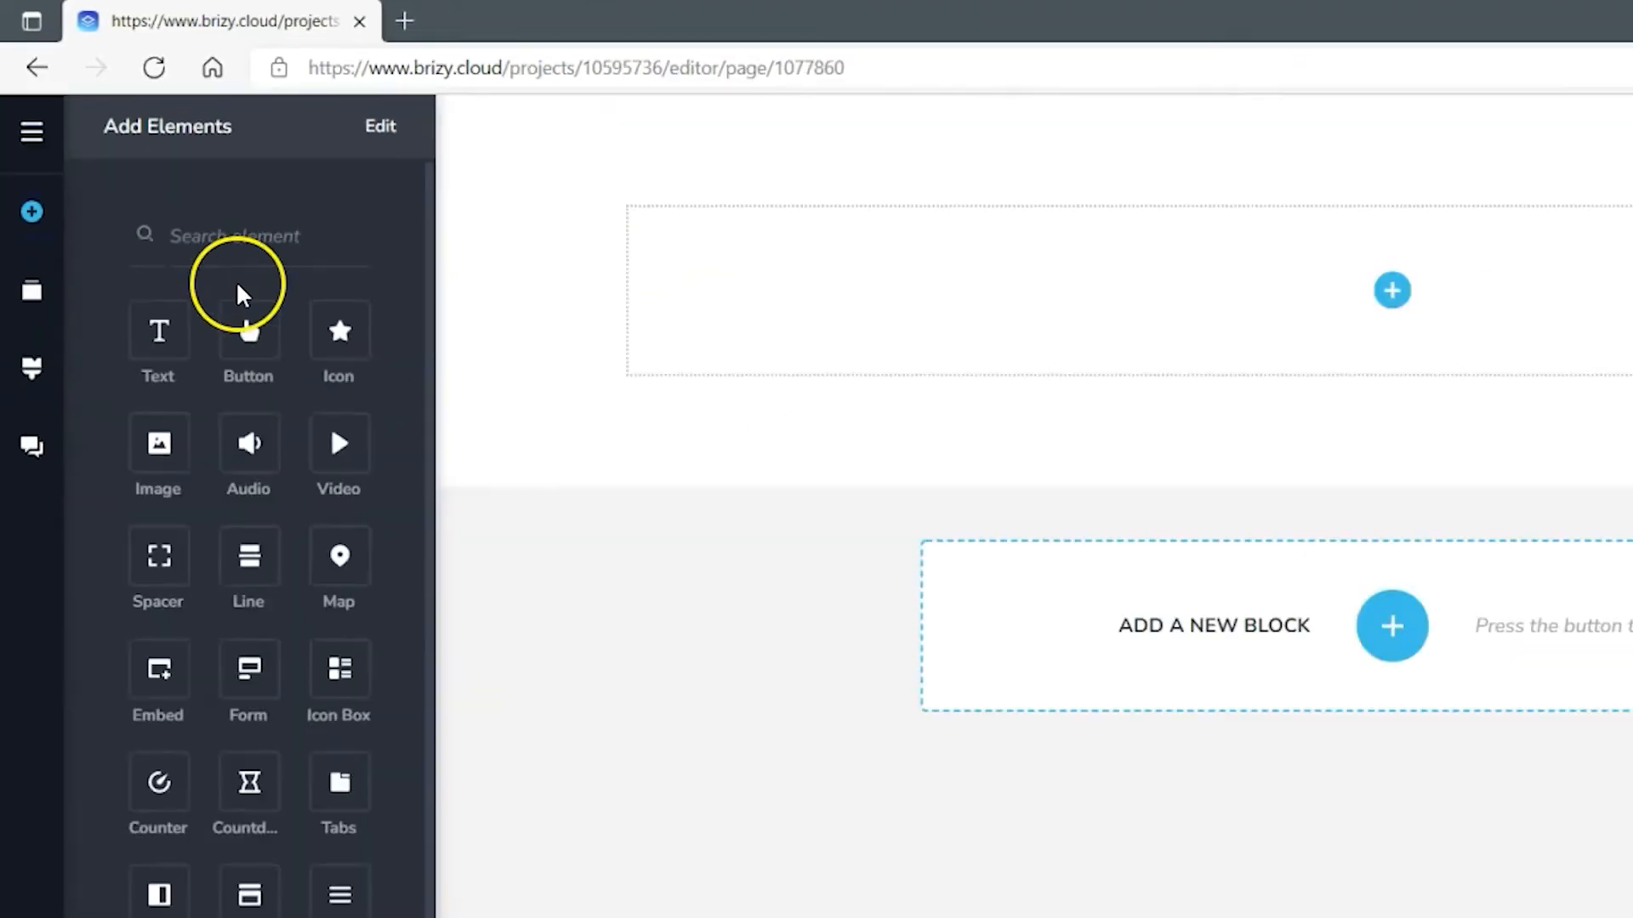
drag(257, 202, 254, 474)
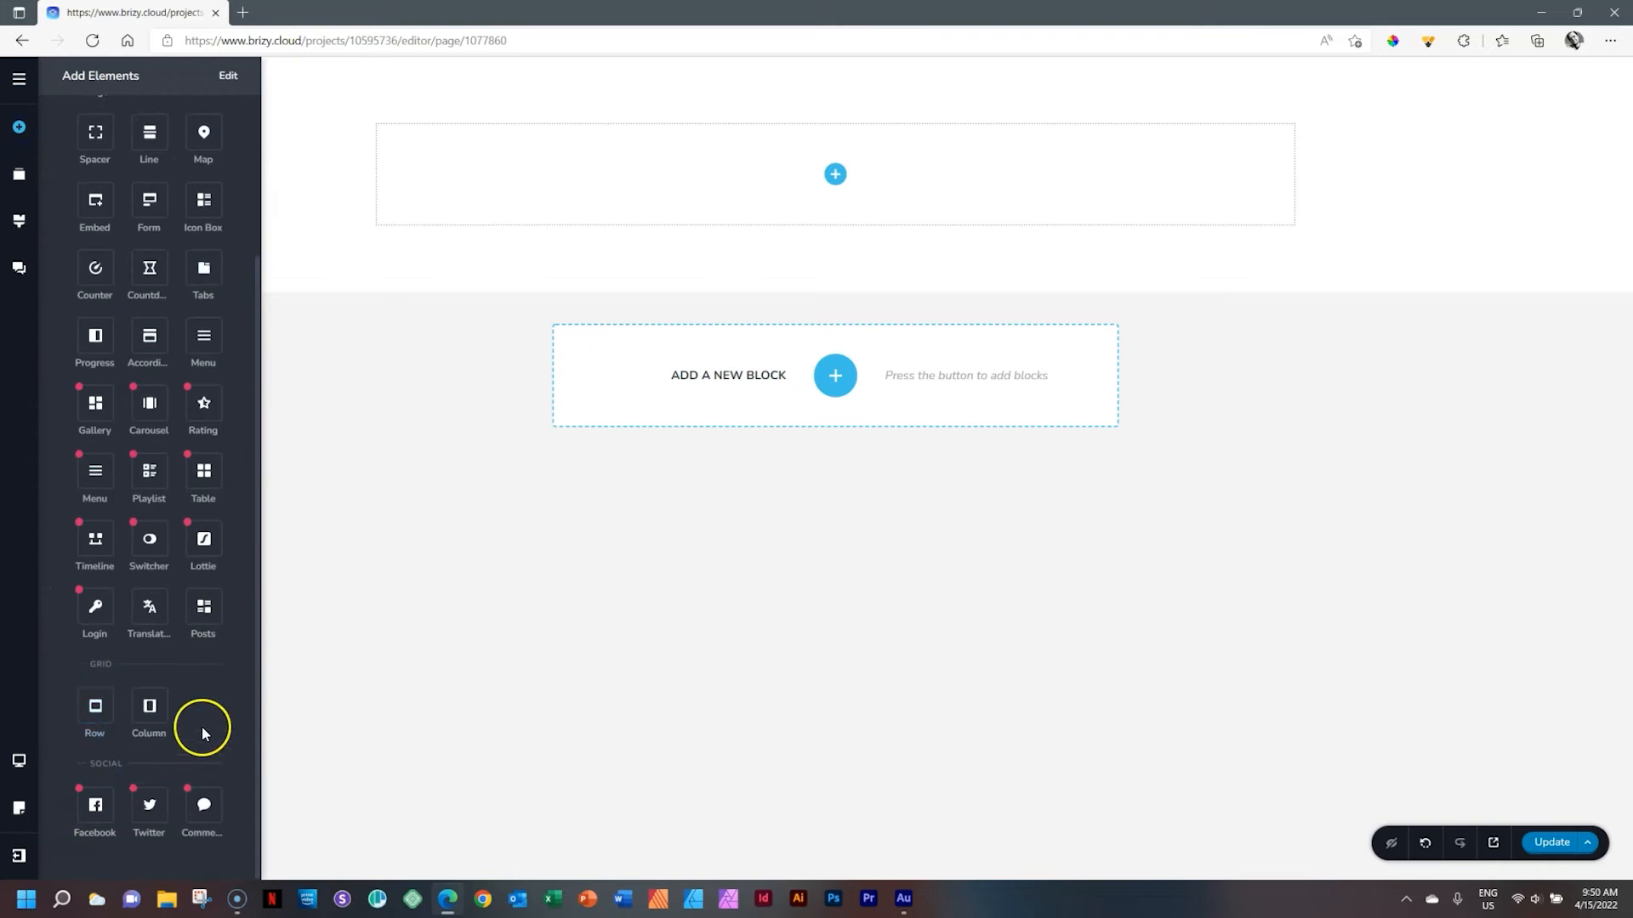
drag(152, 709, 838, 167)
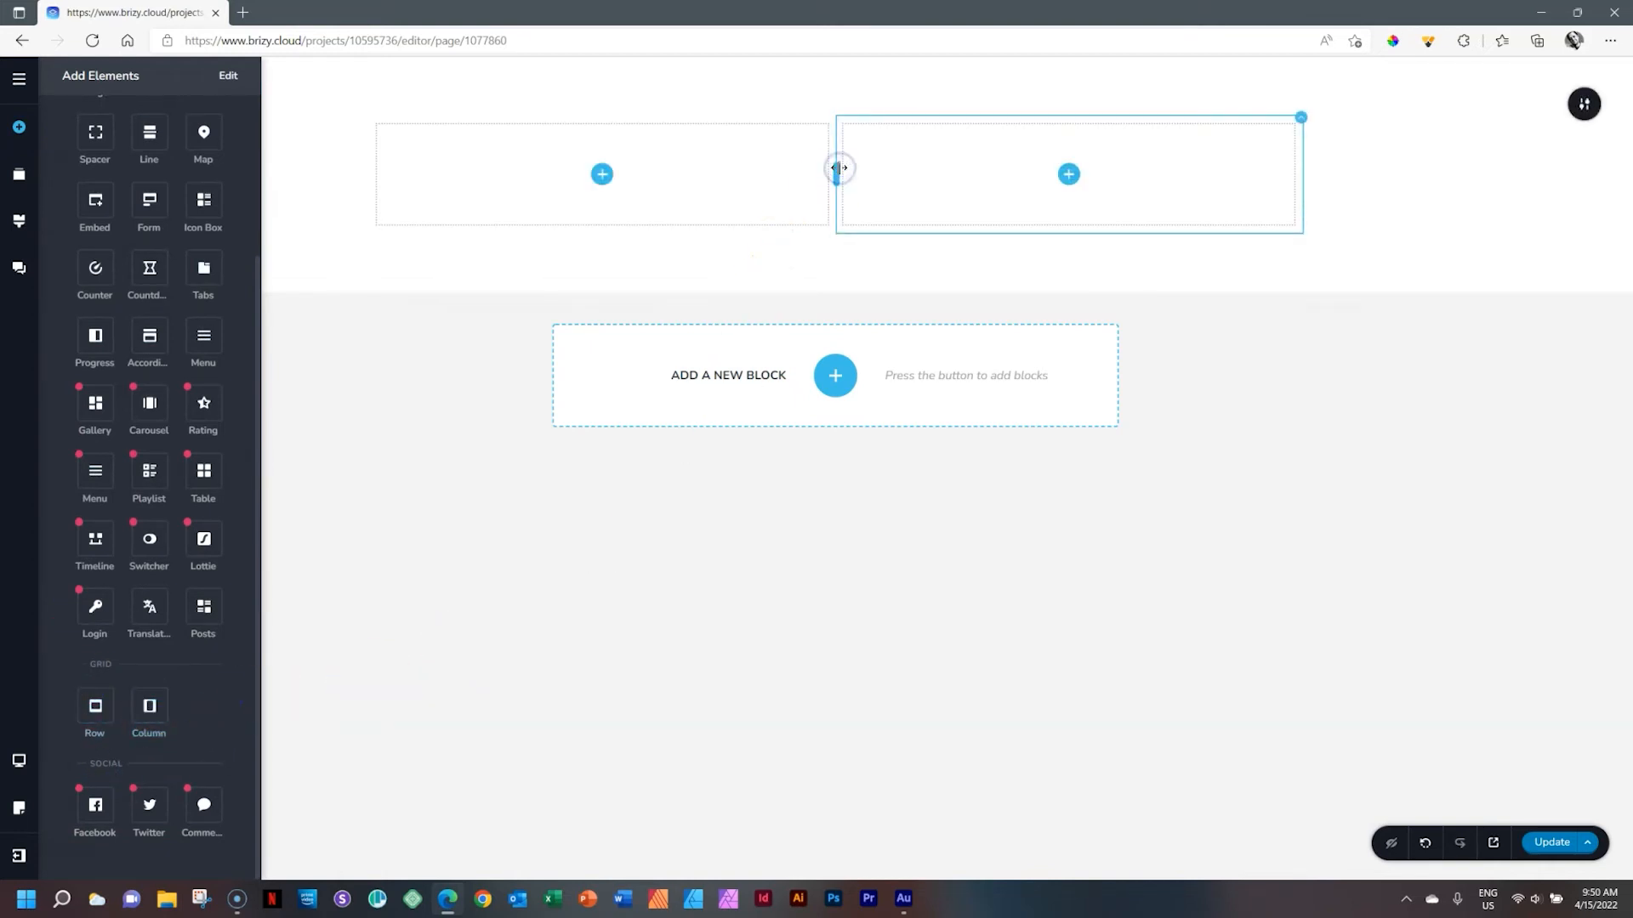
Add four more columns to the row from the left column's toolbar
click(789, 163)
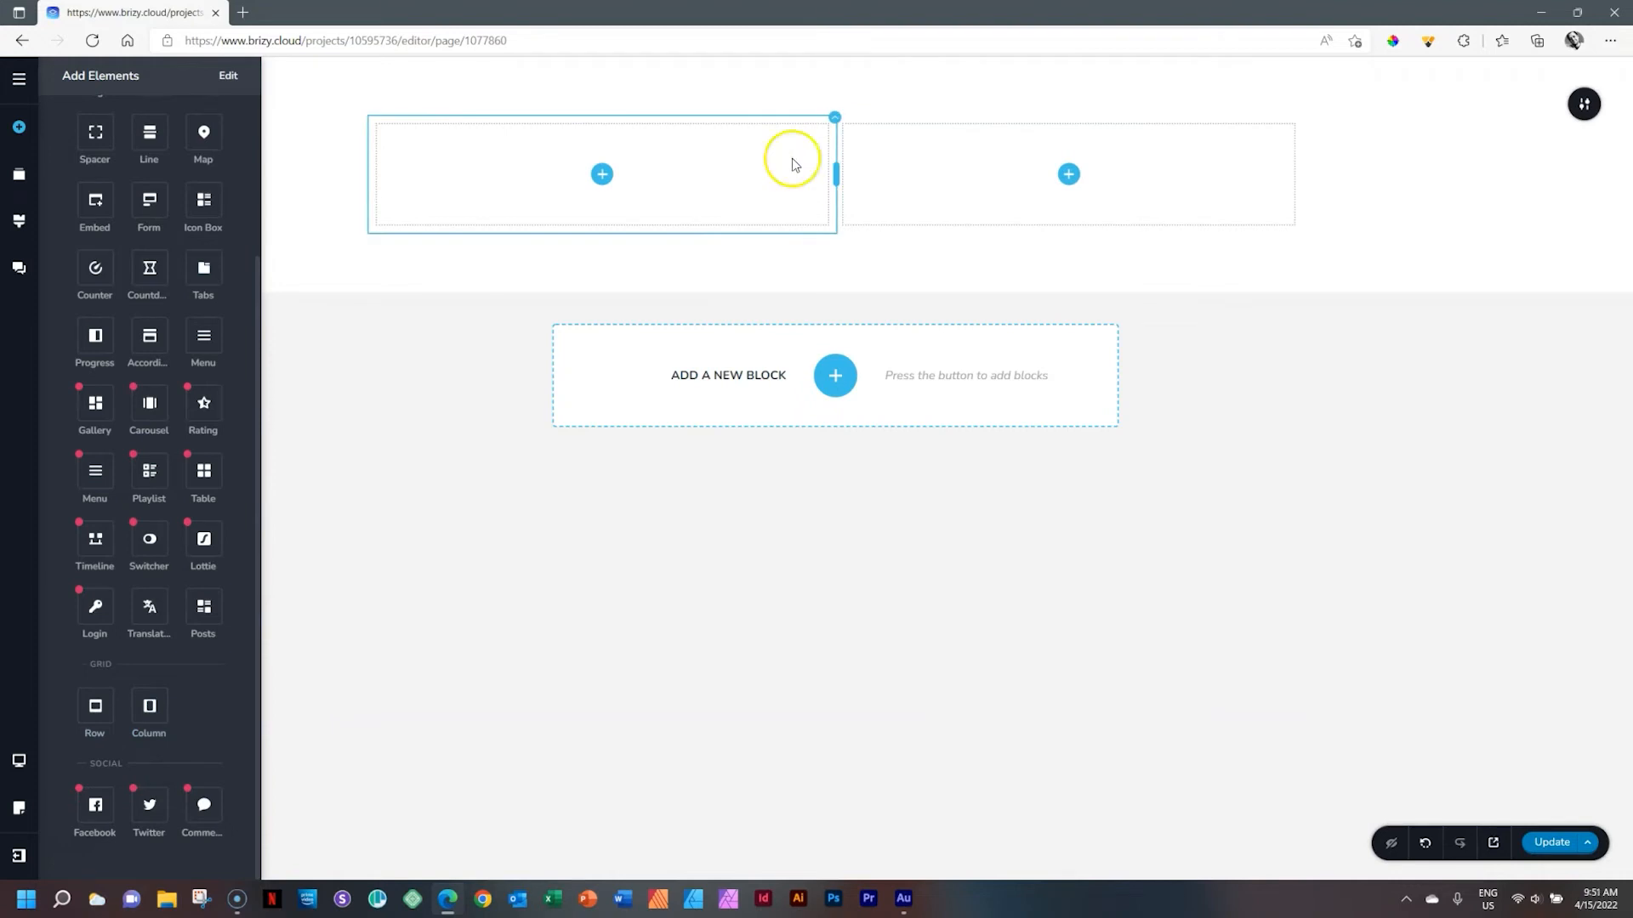
click(834, 117)
click(818, 157)
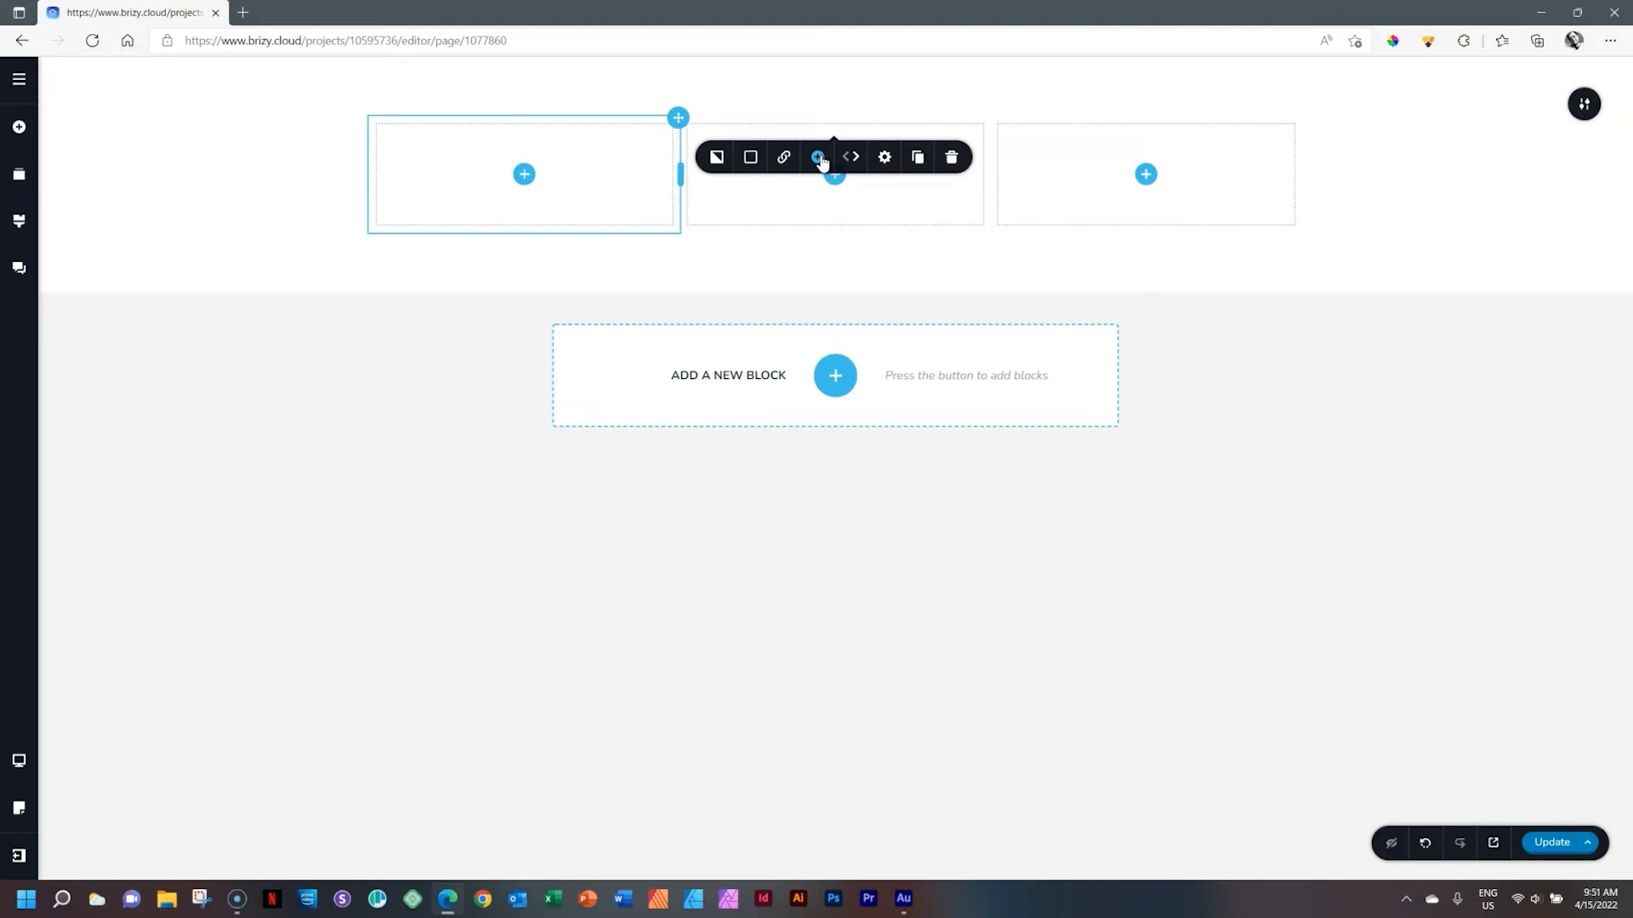
click(818, 157)
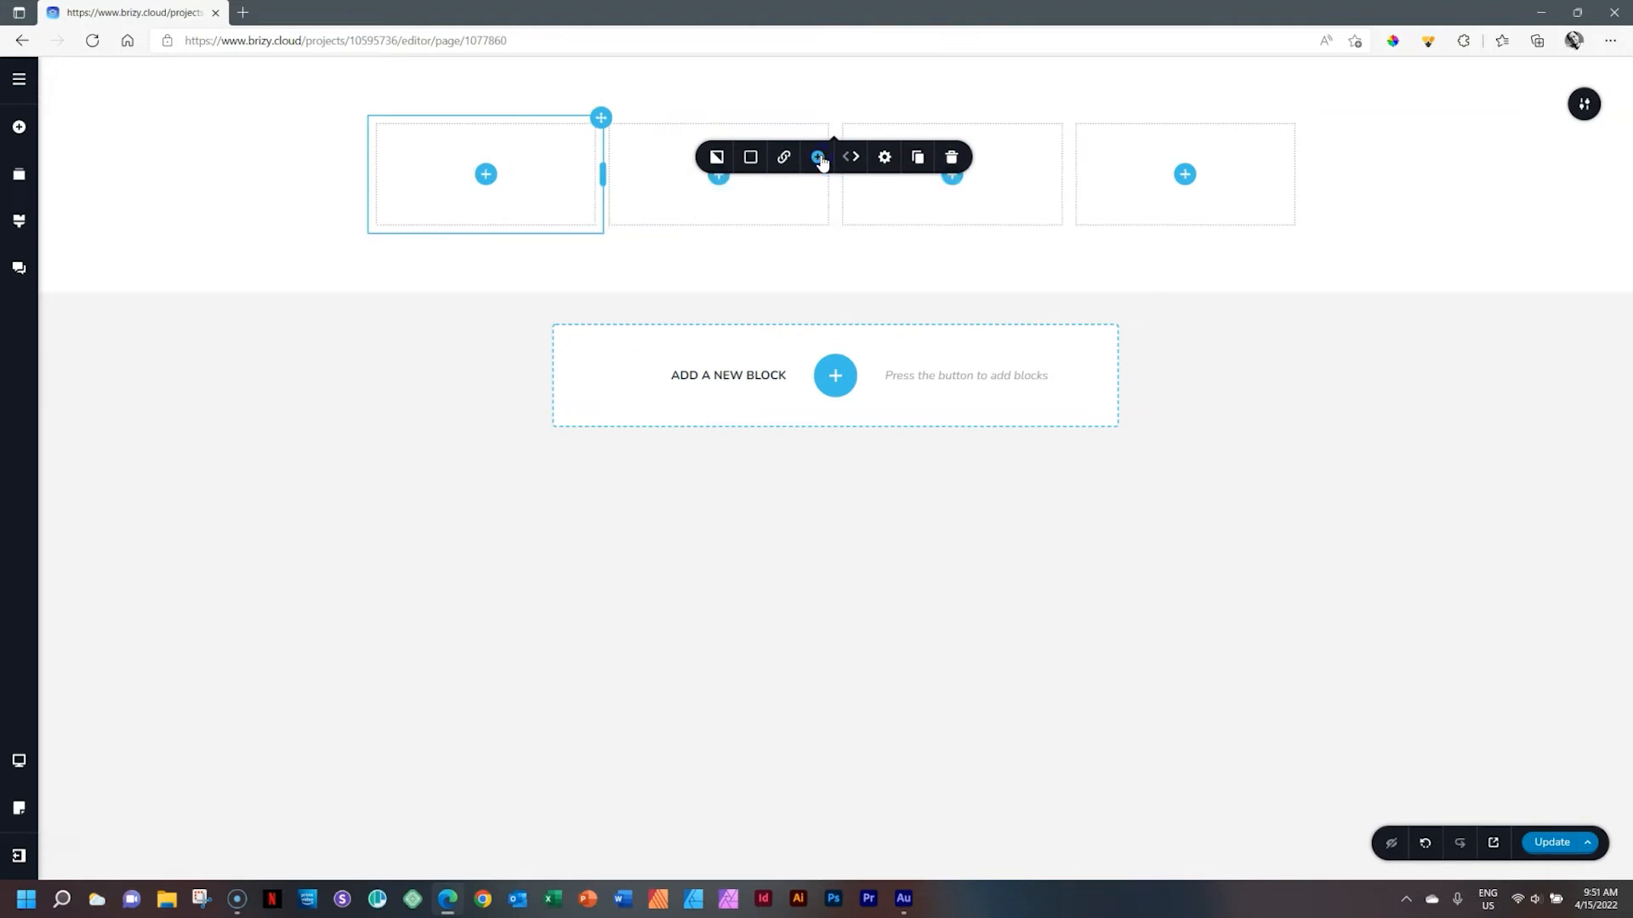
click(818, 157)
click(818, 157)
click(821, 159)
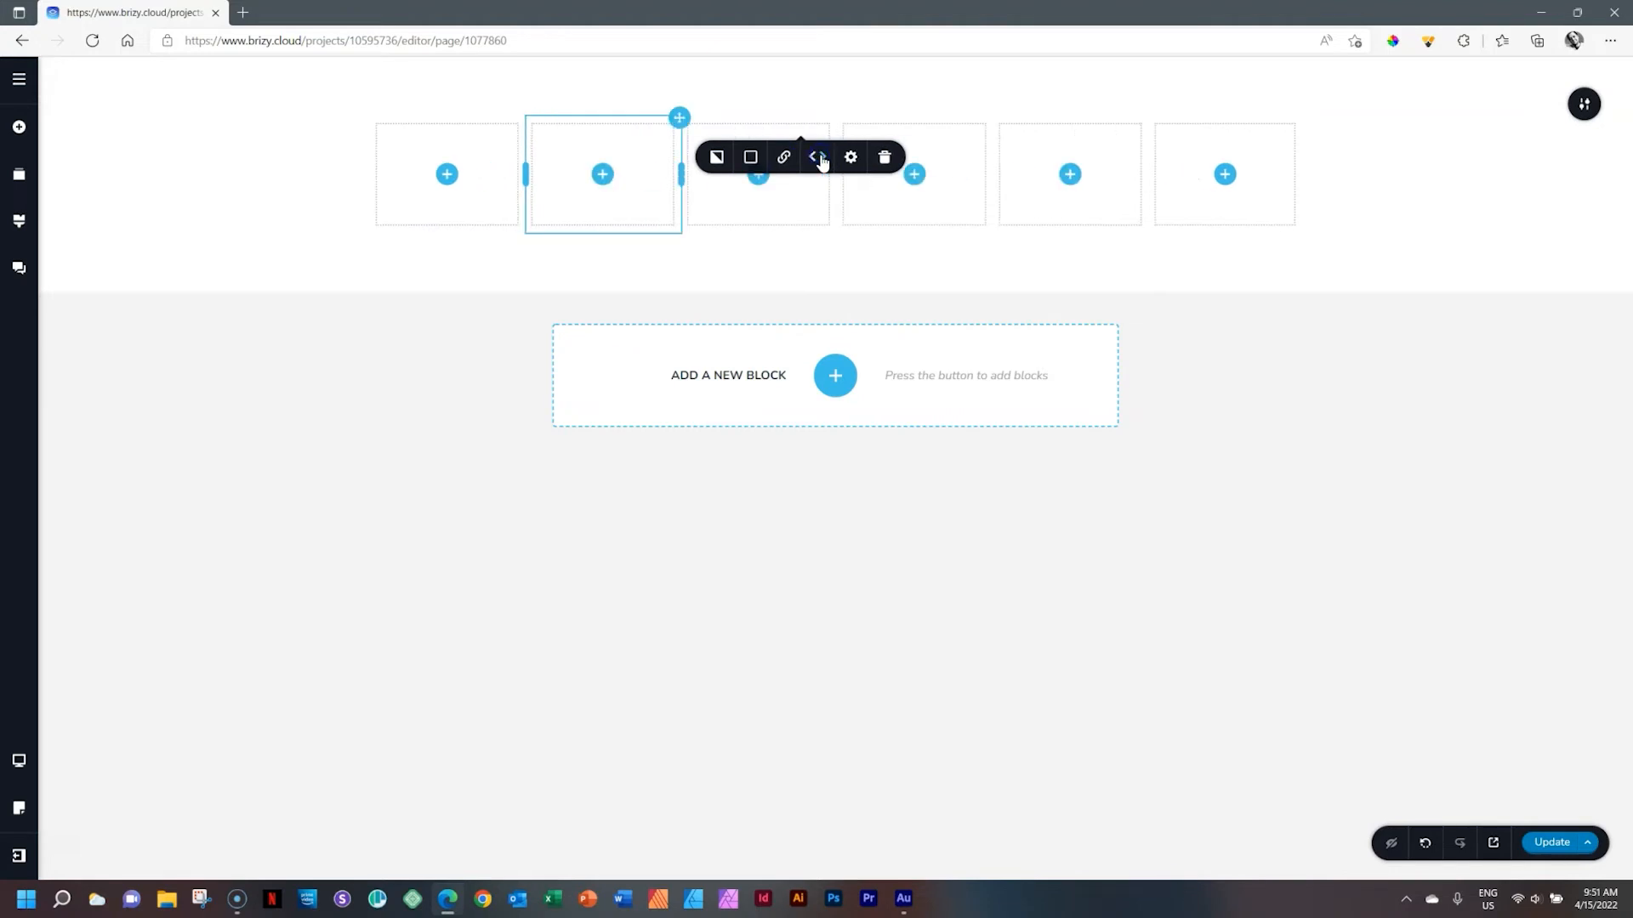
Select each column in the row in turn to inspect it
click(776, 207)
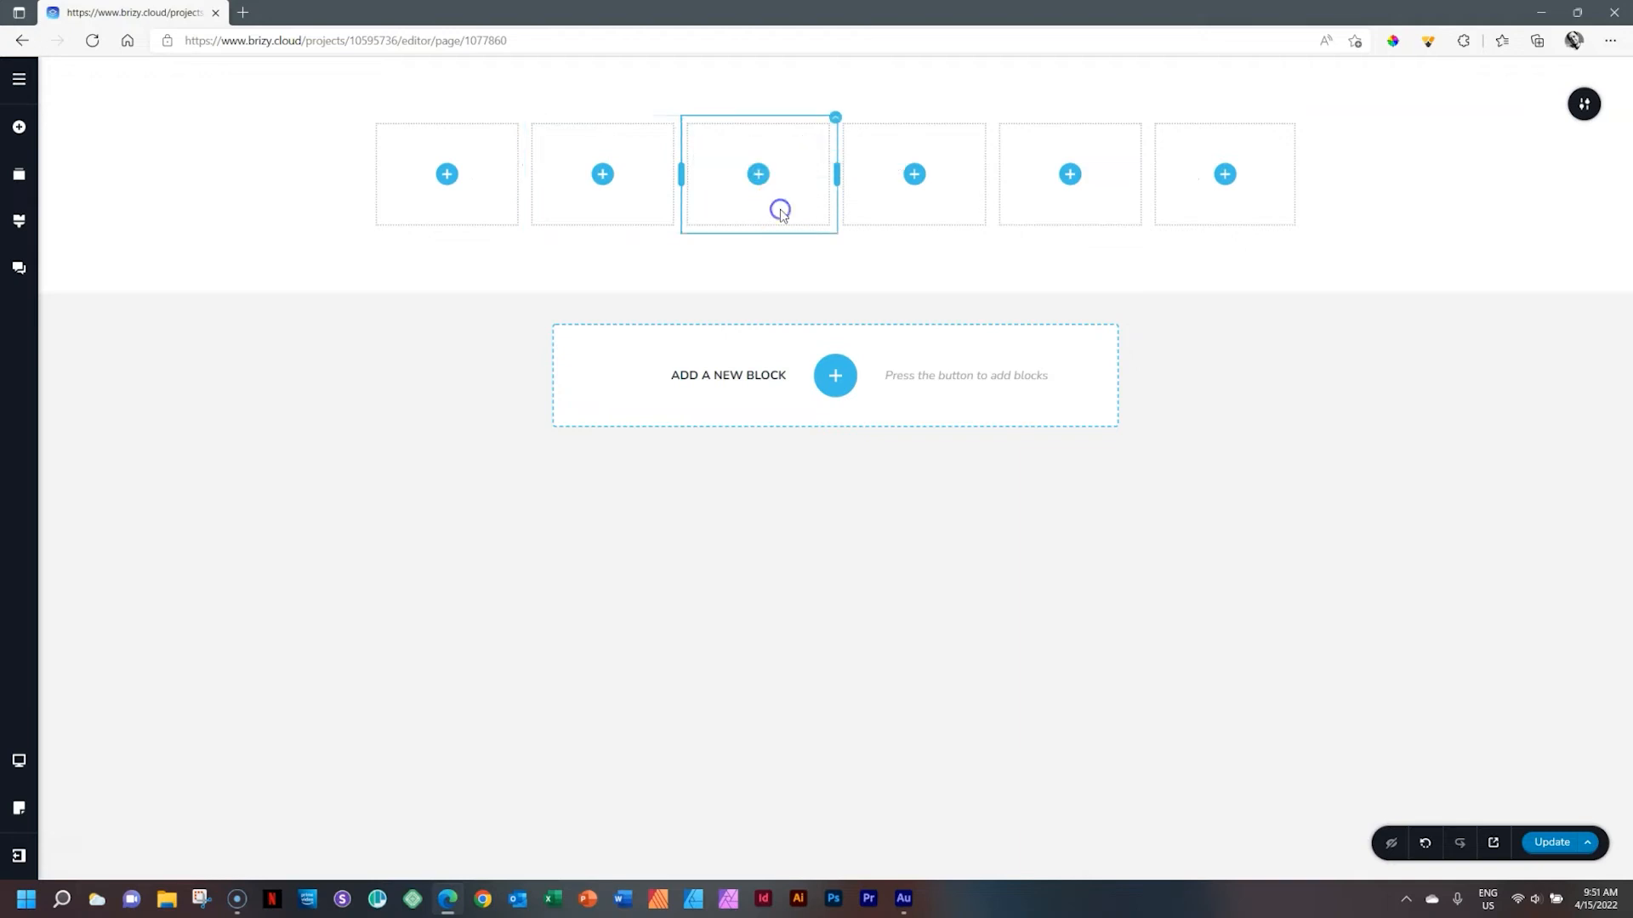
click(836, 123)
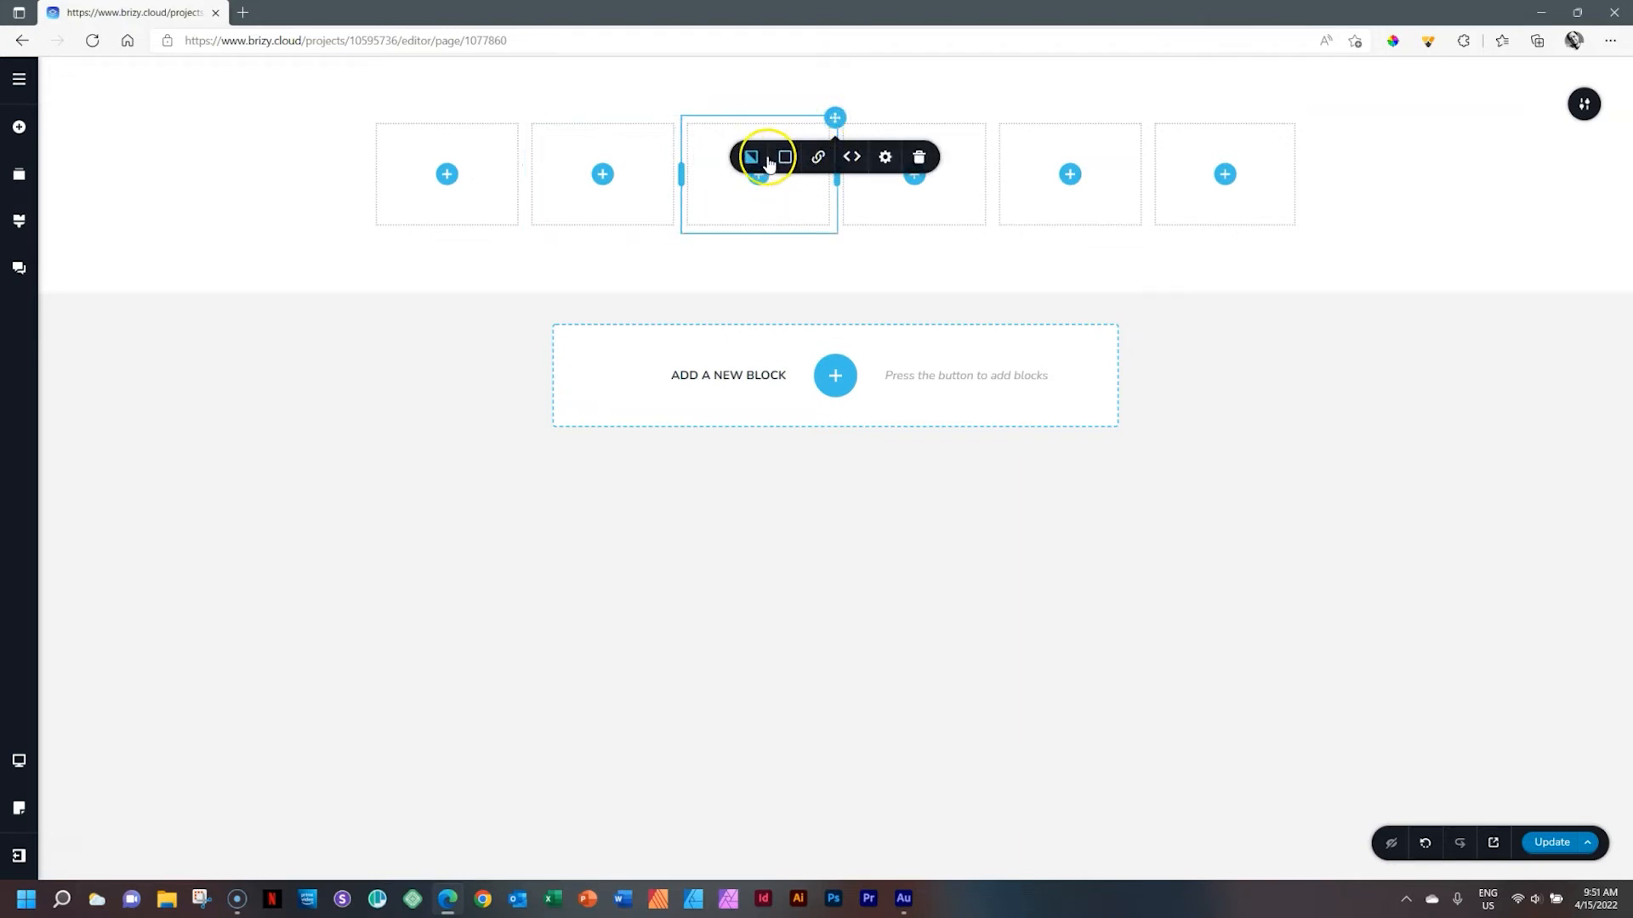
click(636, 153)
click(502, 164)
click(659, 160)
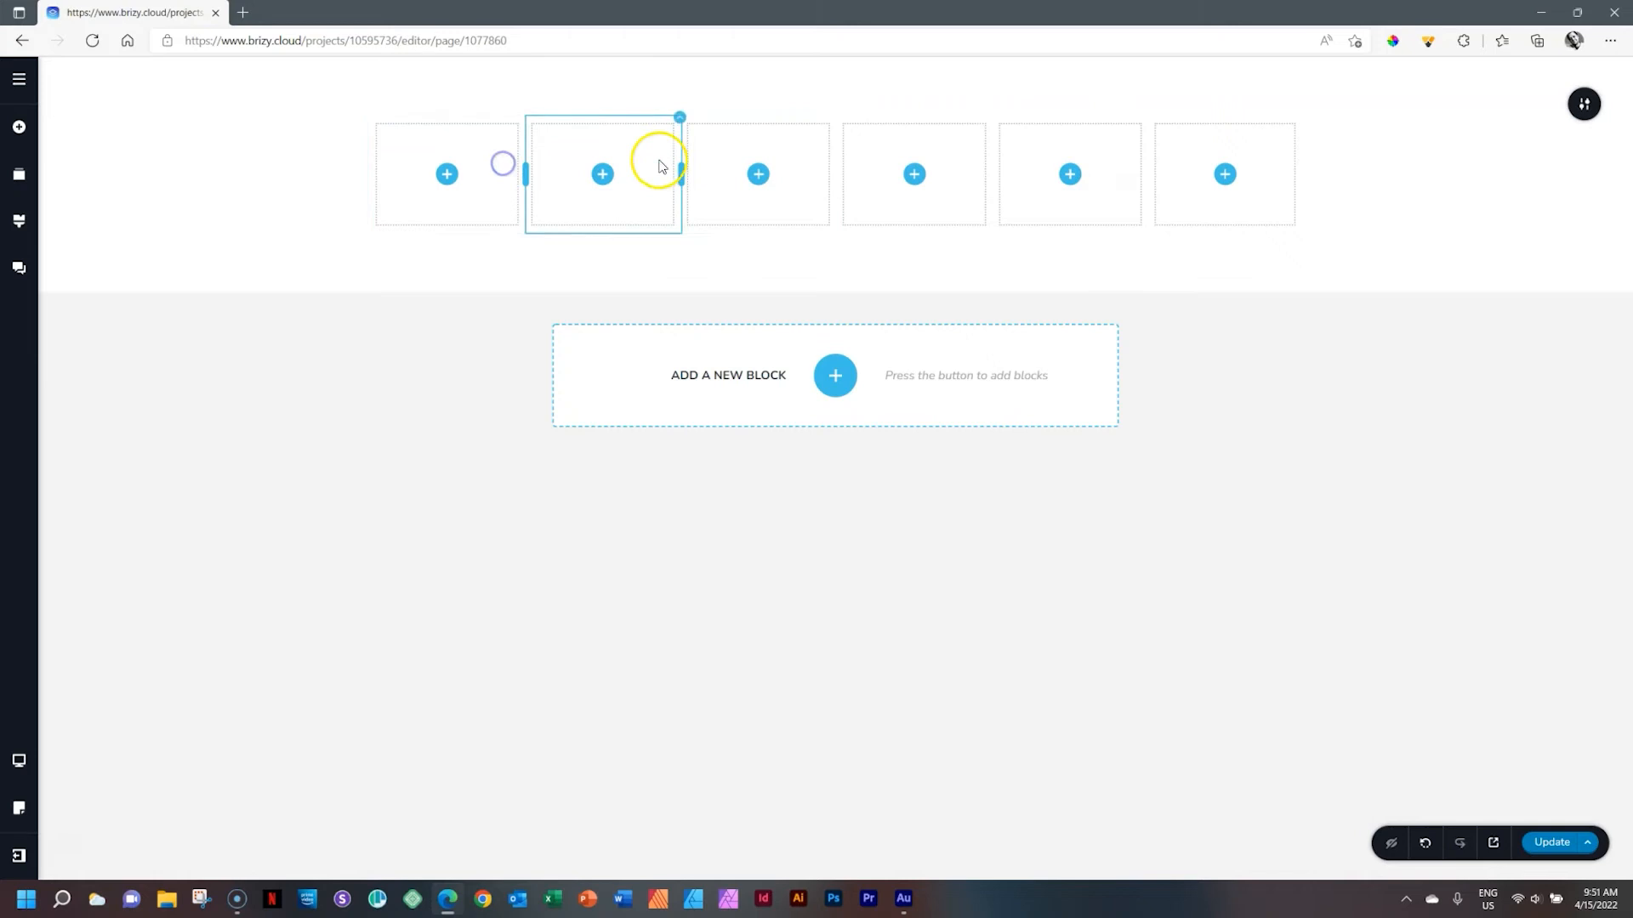
click(737, 157)
click(903, 142)
click(1056, 137)
click(1173, 146)
click(943, 155)
click(745, 152)
click(622, 159)
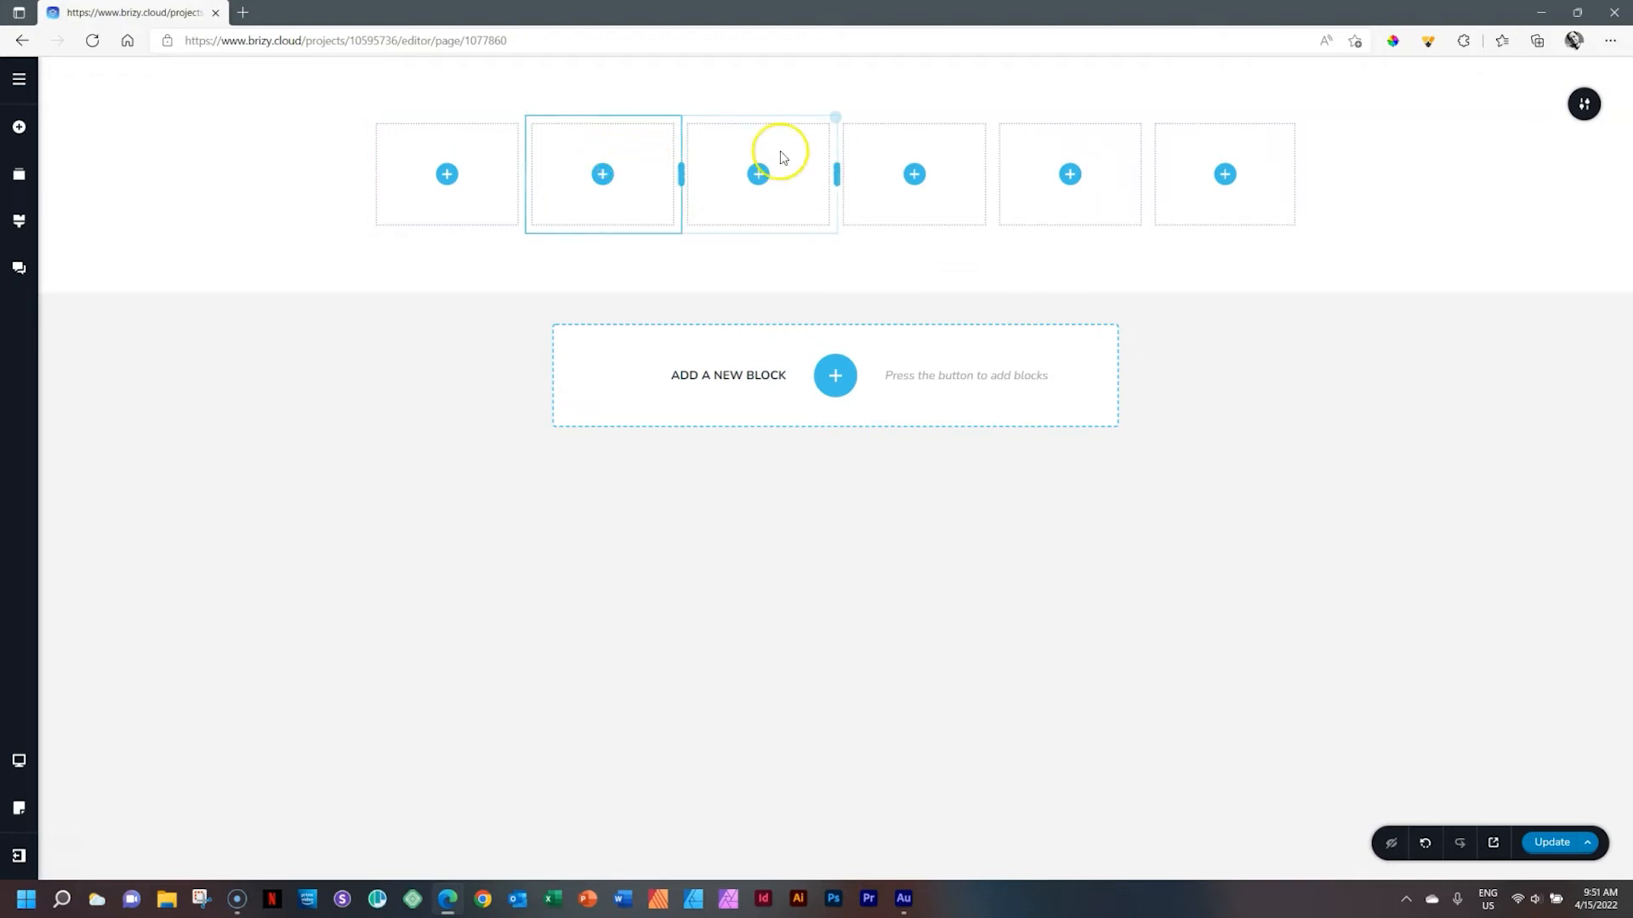
Delete two of the middle columns through the column context menu
right_click(940, 150)
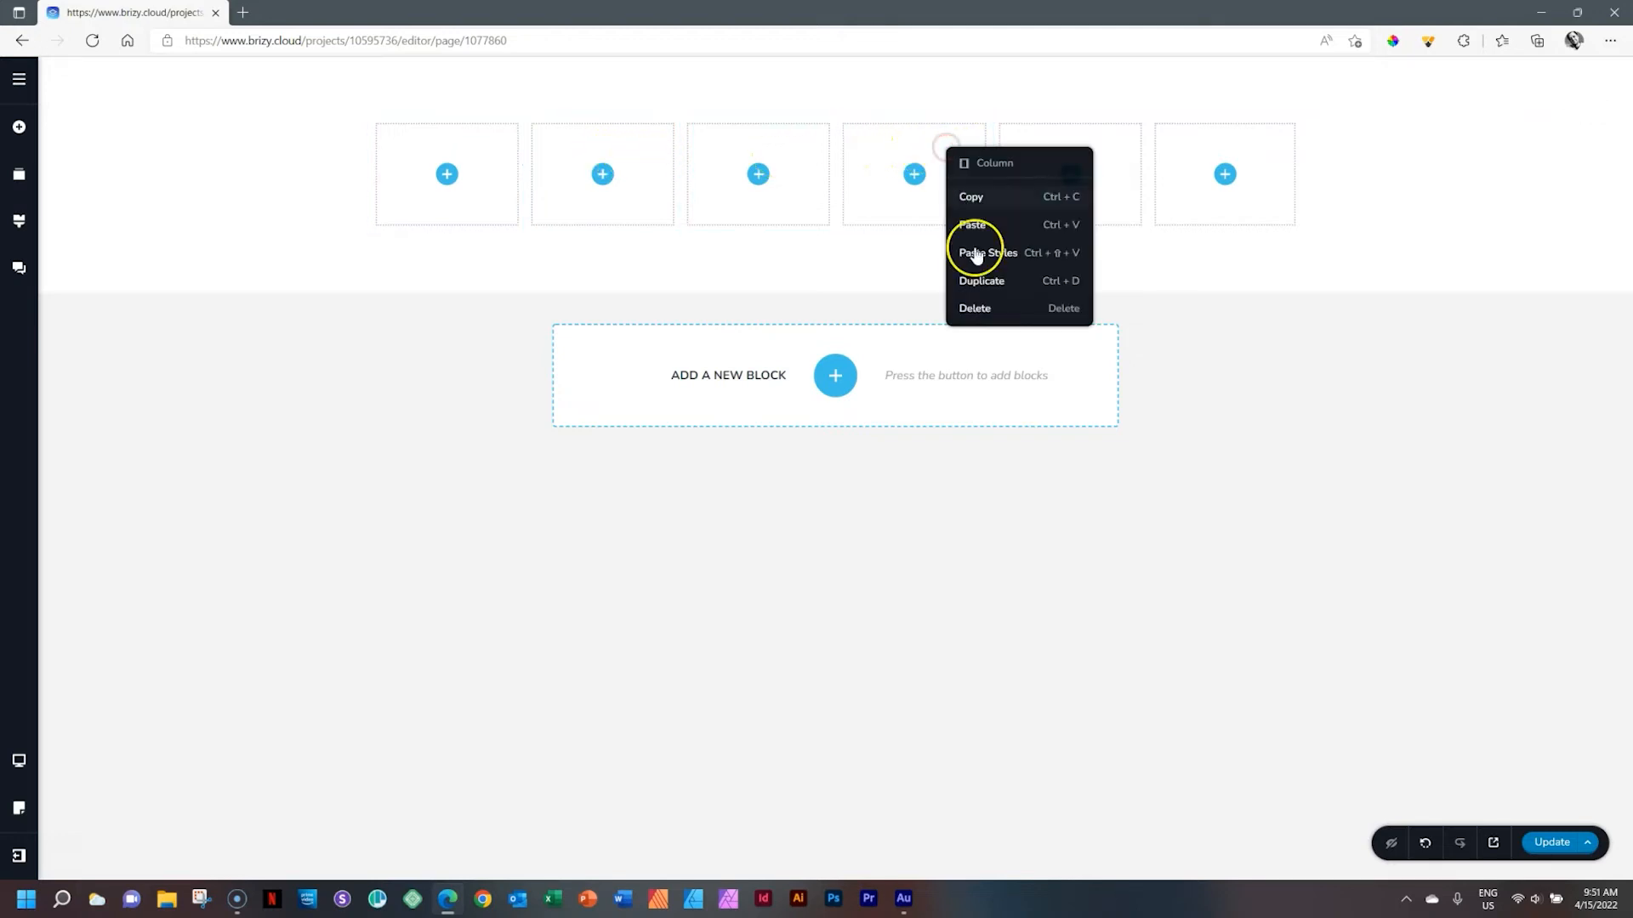
click(977, 308)
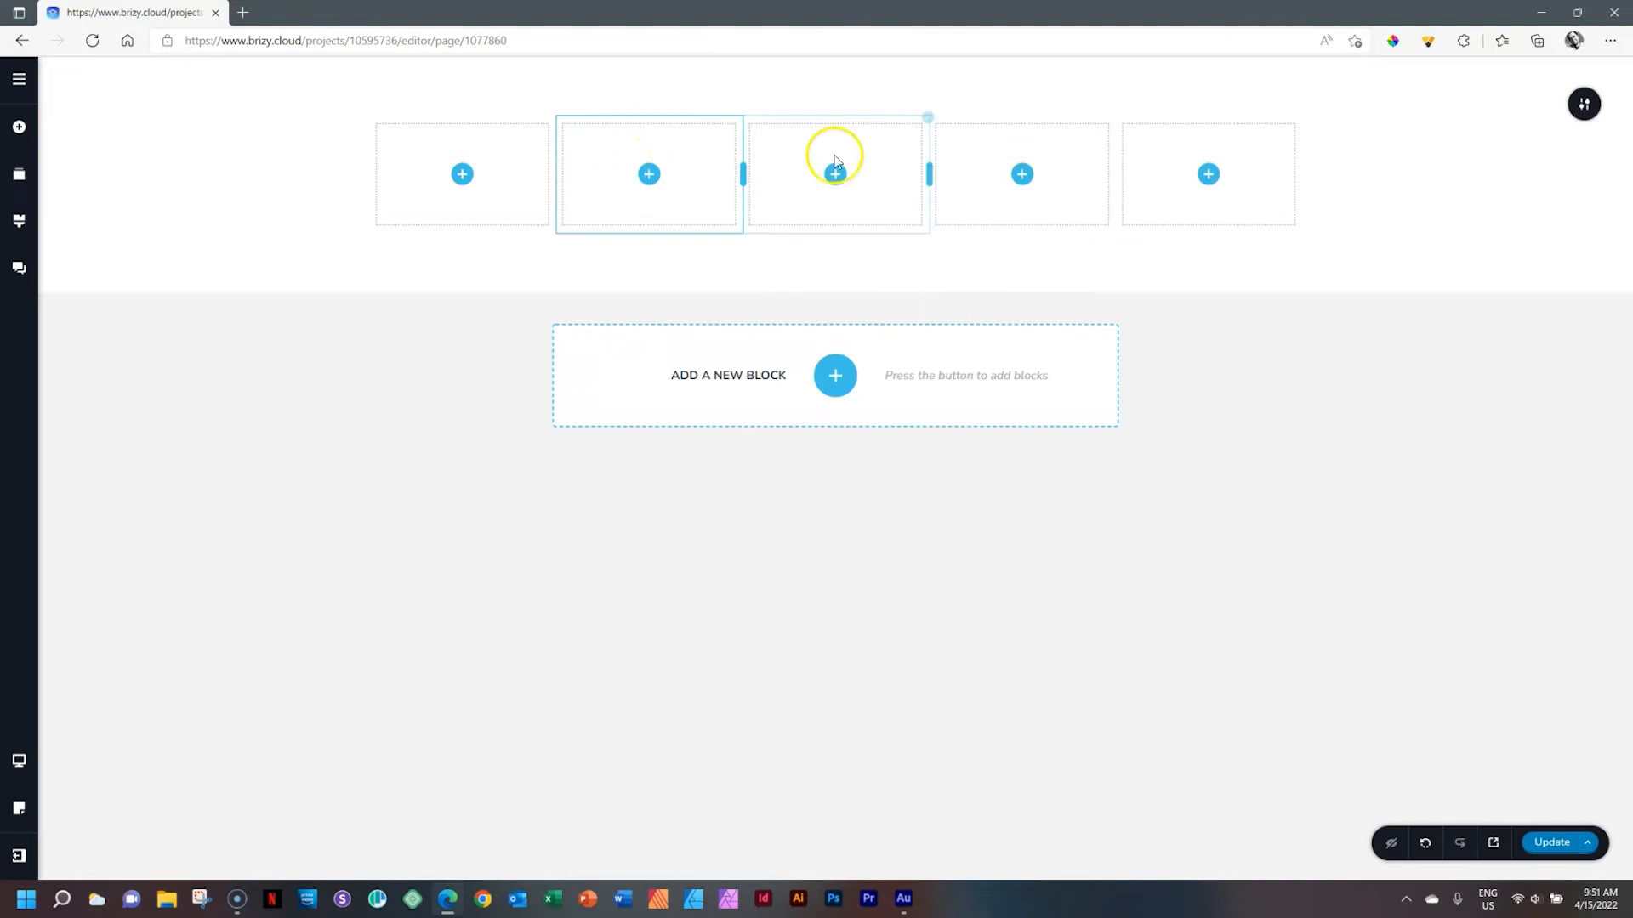
right_click(874, 153)
click(923, 342)
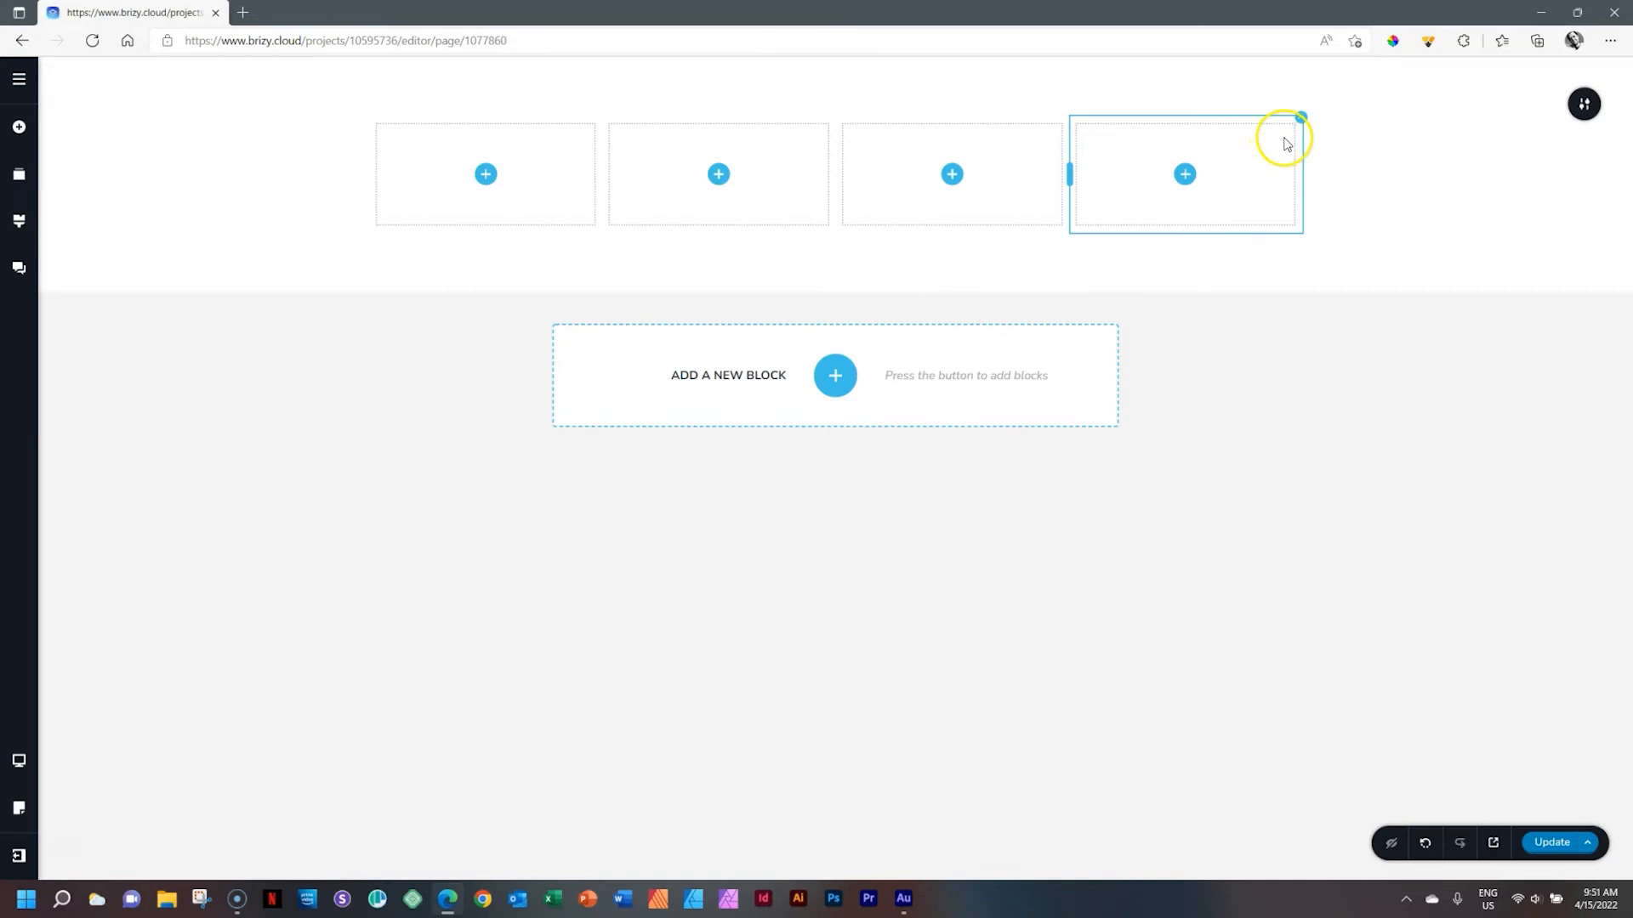
Give the right column a purple background overlay colour from the swatches
click(1301, 117)
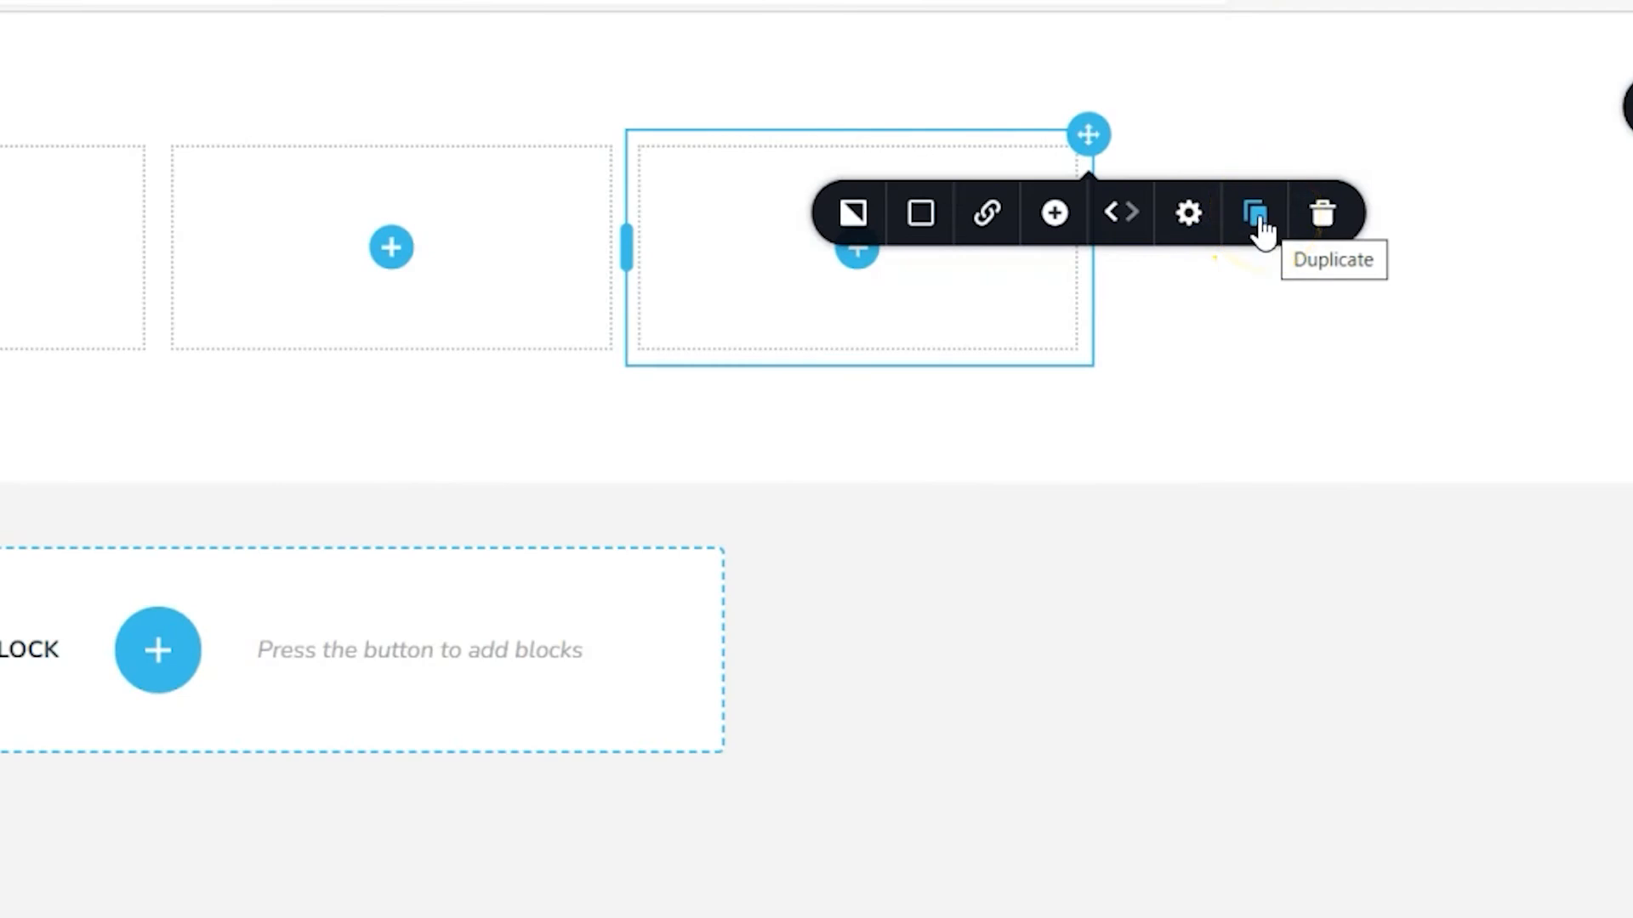
click(927, 223)
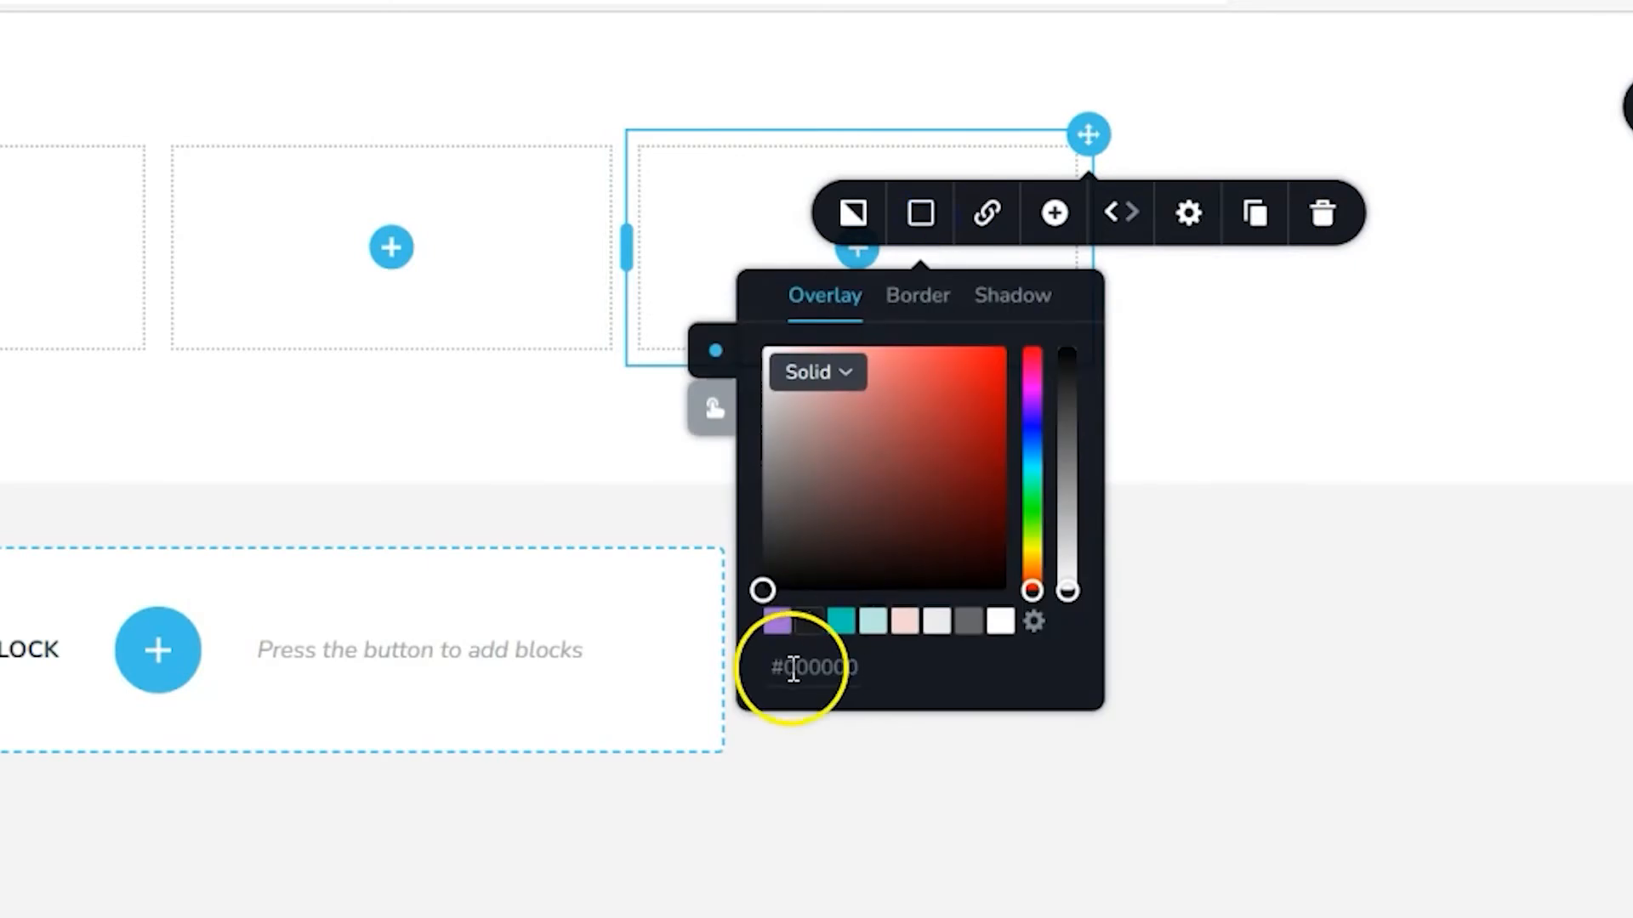
click(777, 621)
click(1039, 164)
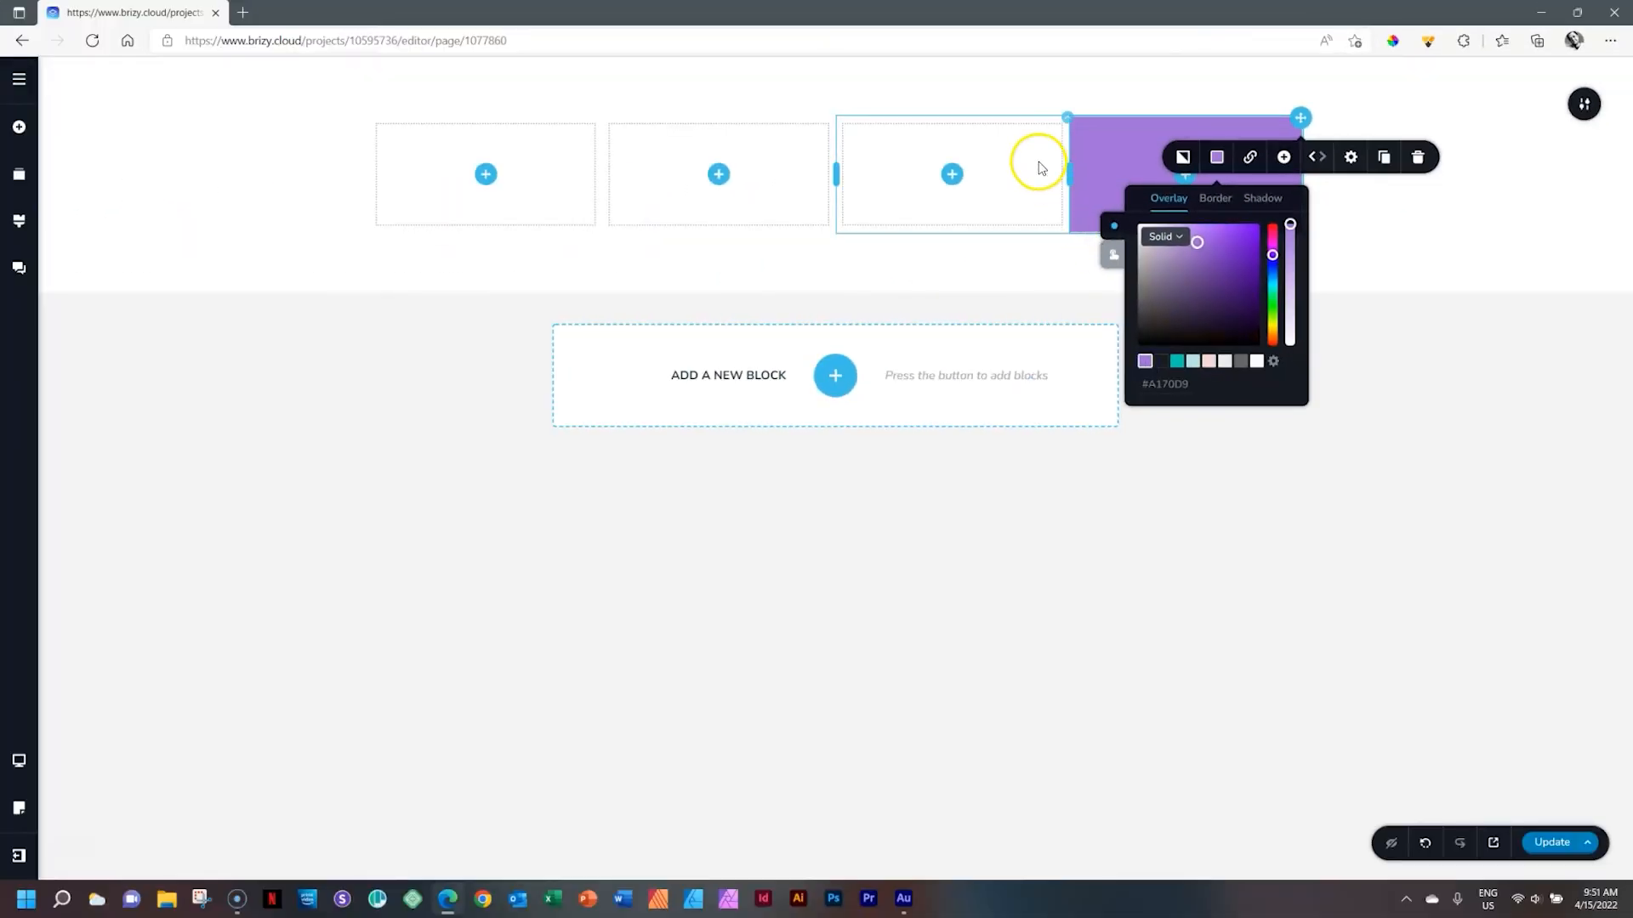
Give the third column a teal background overlay colour from the swatches
click(1057, 127)
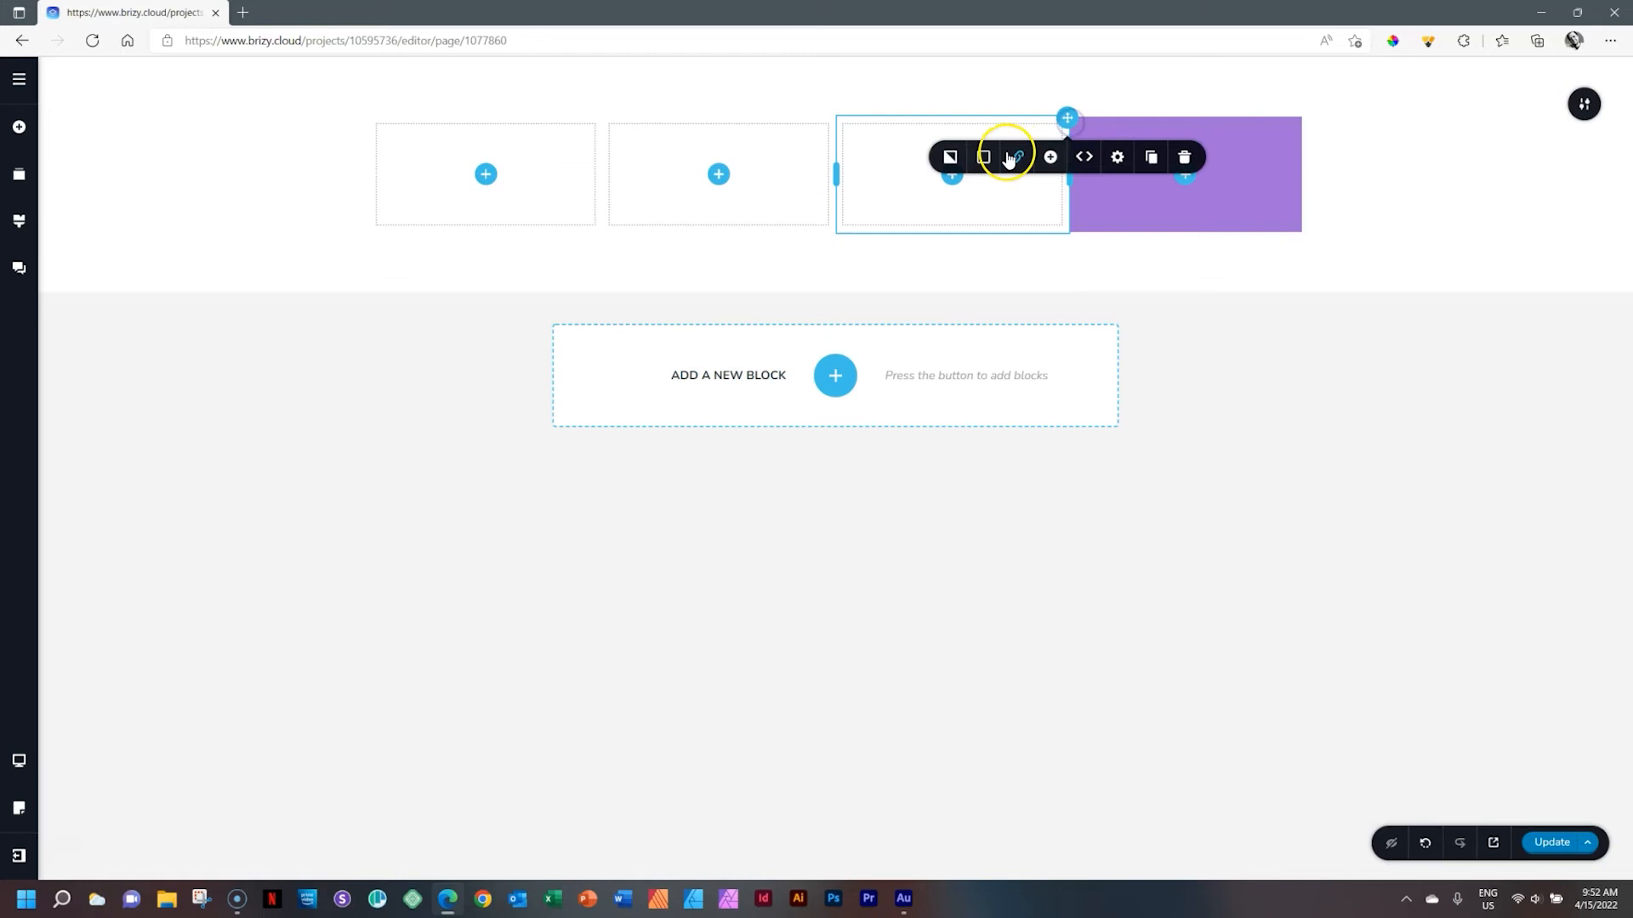
click(983, 156)
click(943, 361)
click(736, 176)
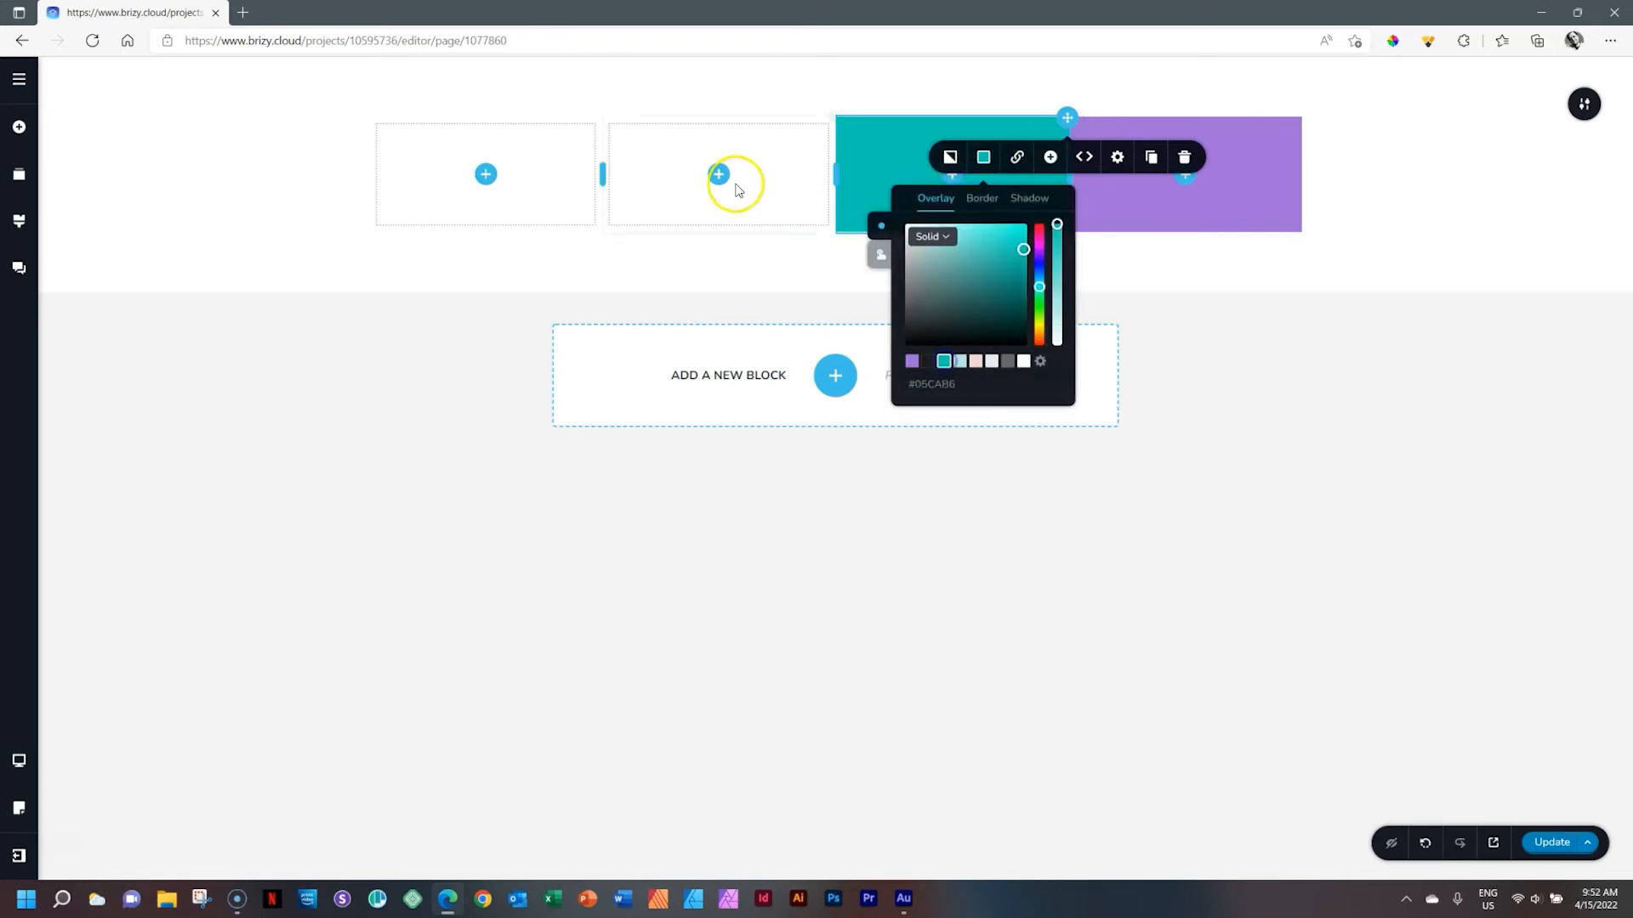
Give the second column a light pink background overlay colour from the swatches
click(837, 116)
click(750, 156)
click(746, 361)
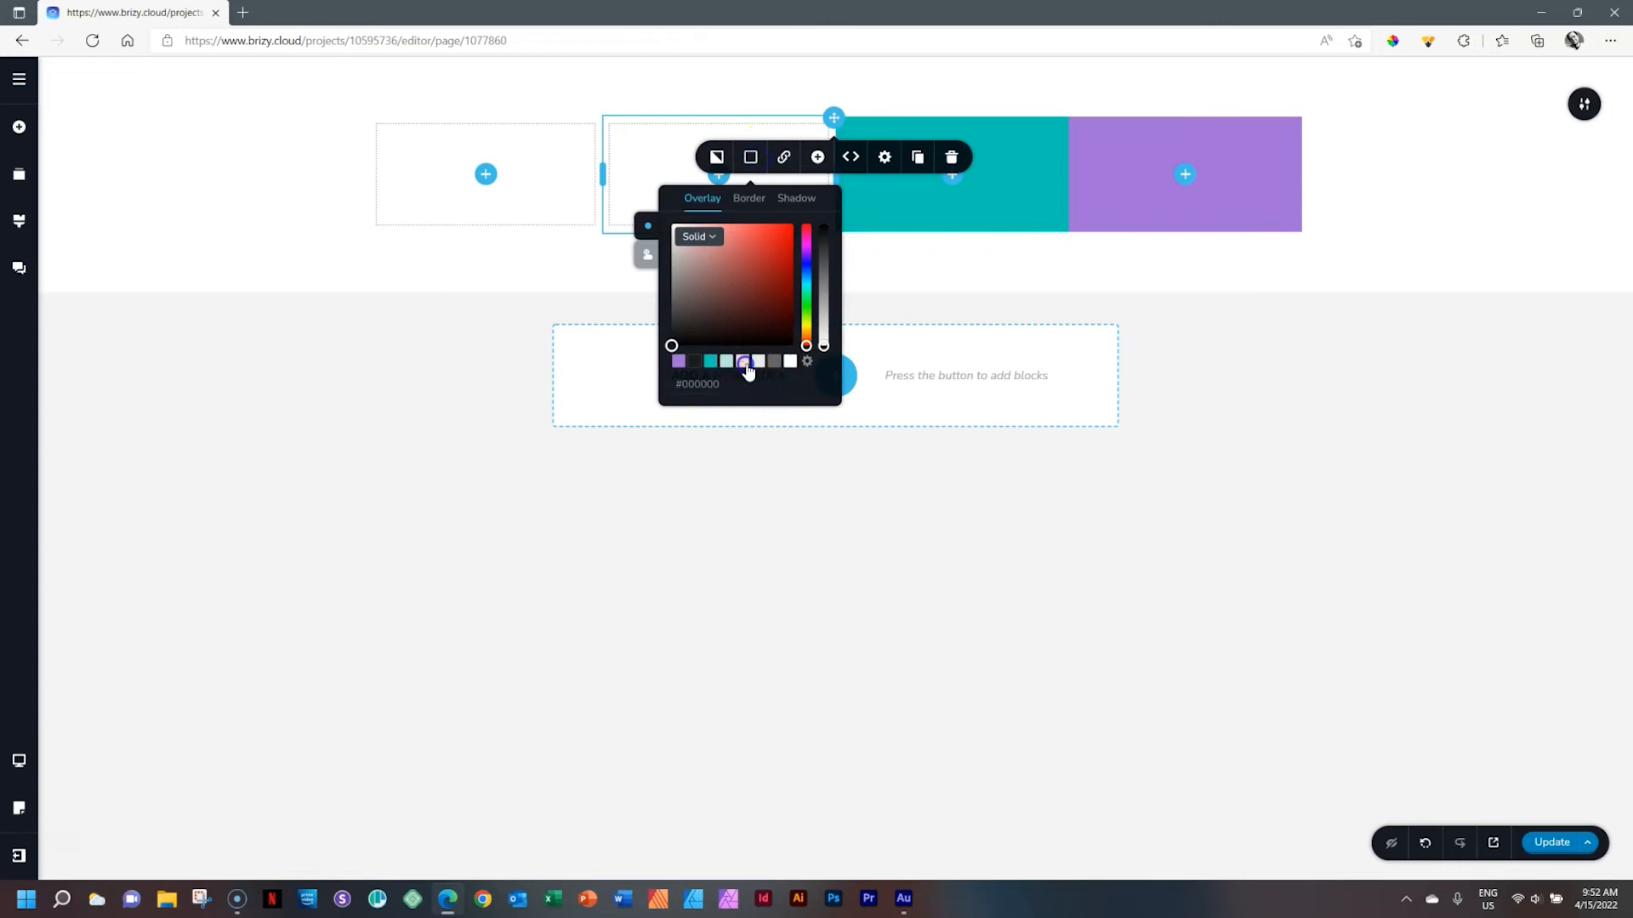
Give the left column a light grey background overlay colour from the swatches
click(530, 192)
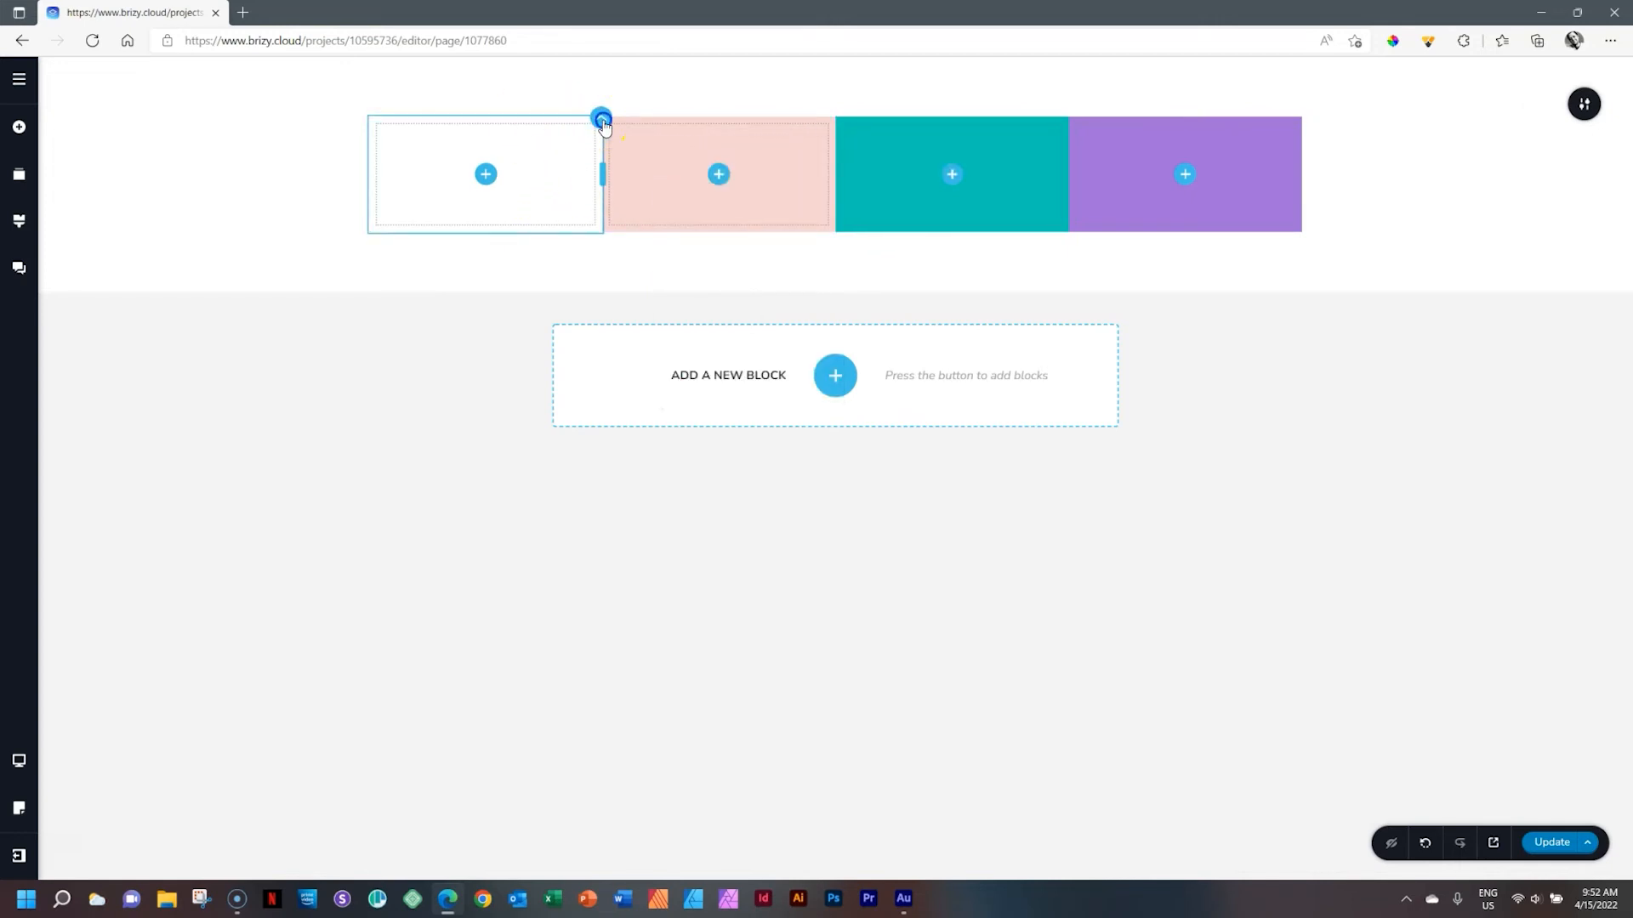
click(600, 118)
click(516, 157)
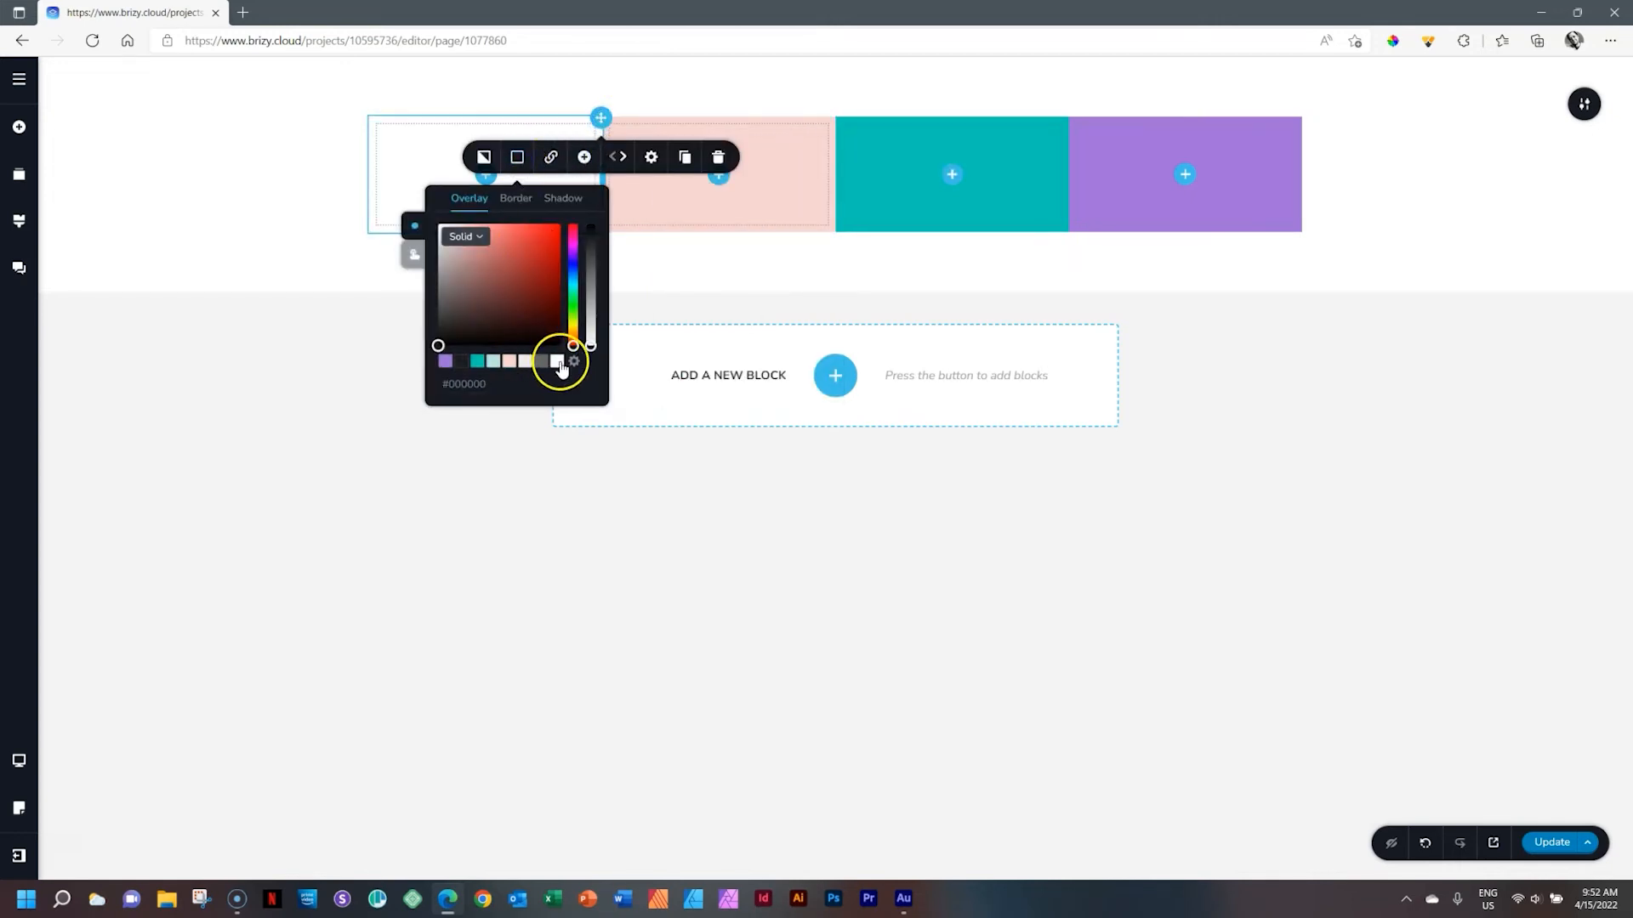
click(525, 361)
click(1328, 219)
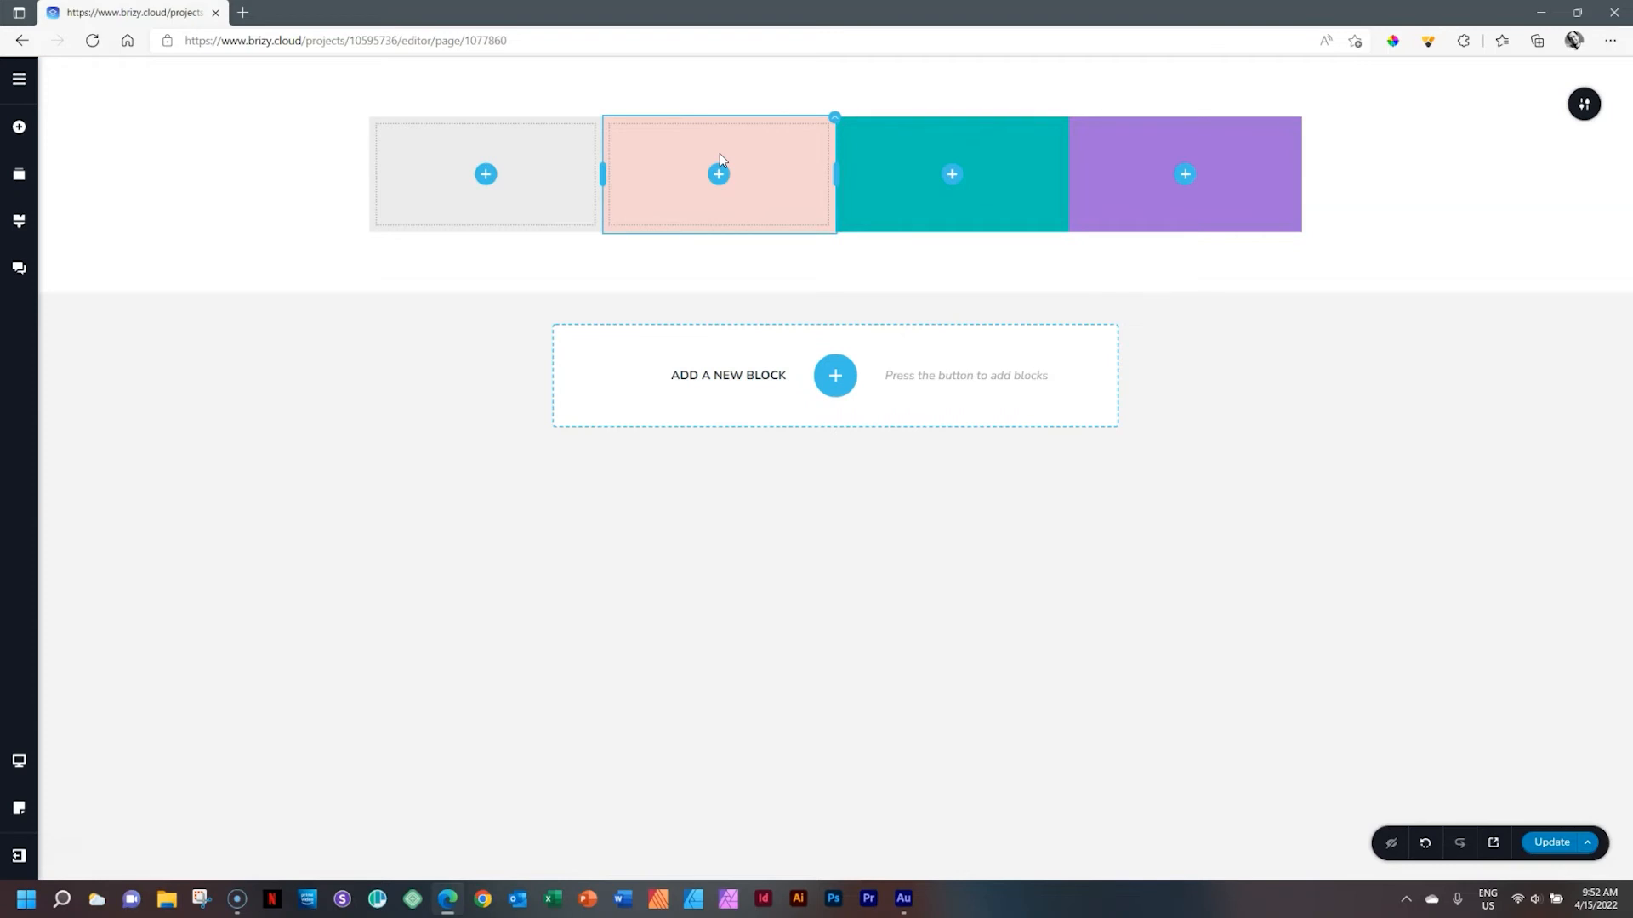
Move the grey column into the second position by dragging its handle
click(562, 158)
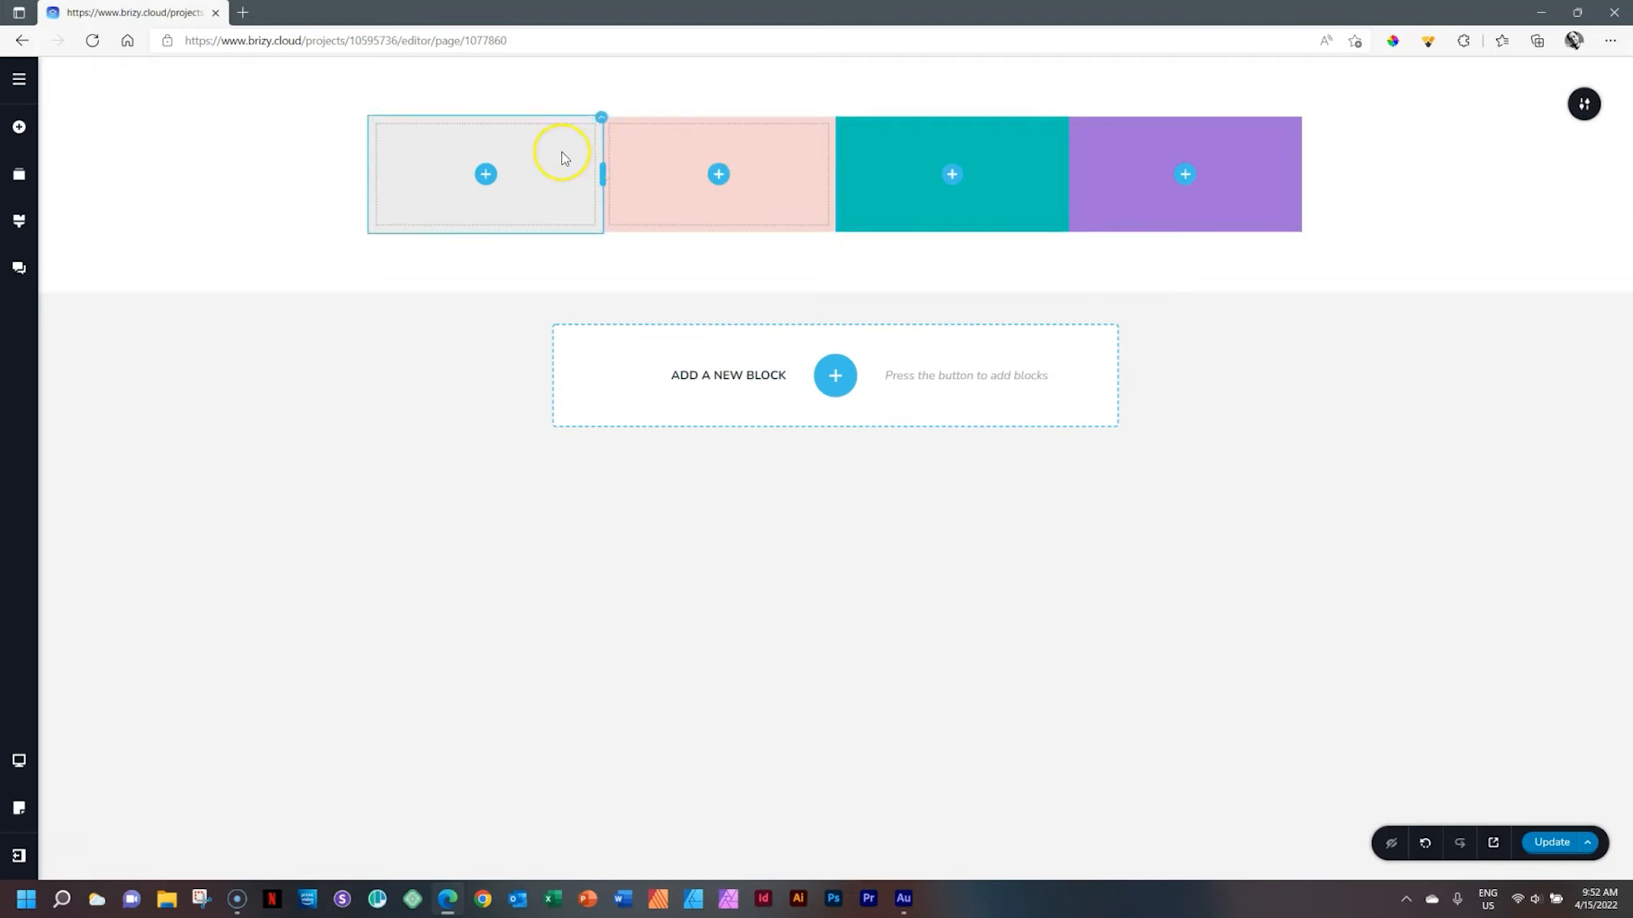
click(601, 122)
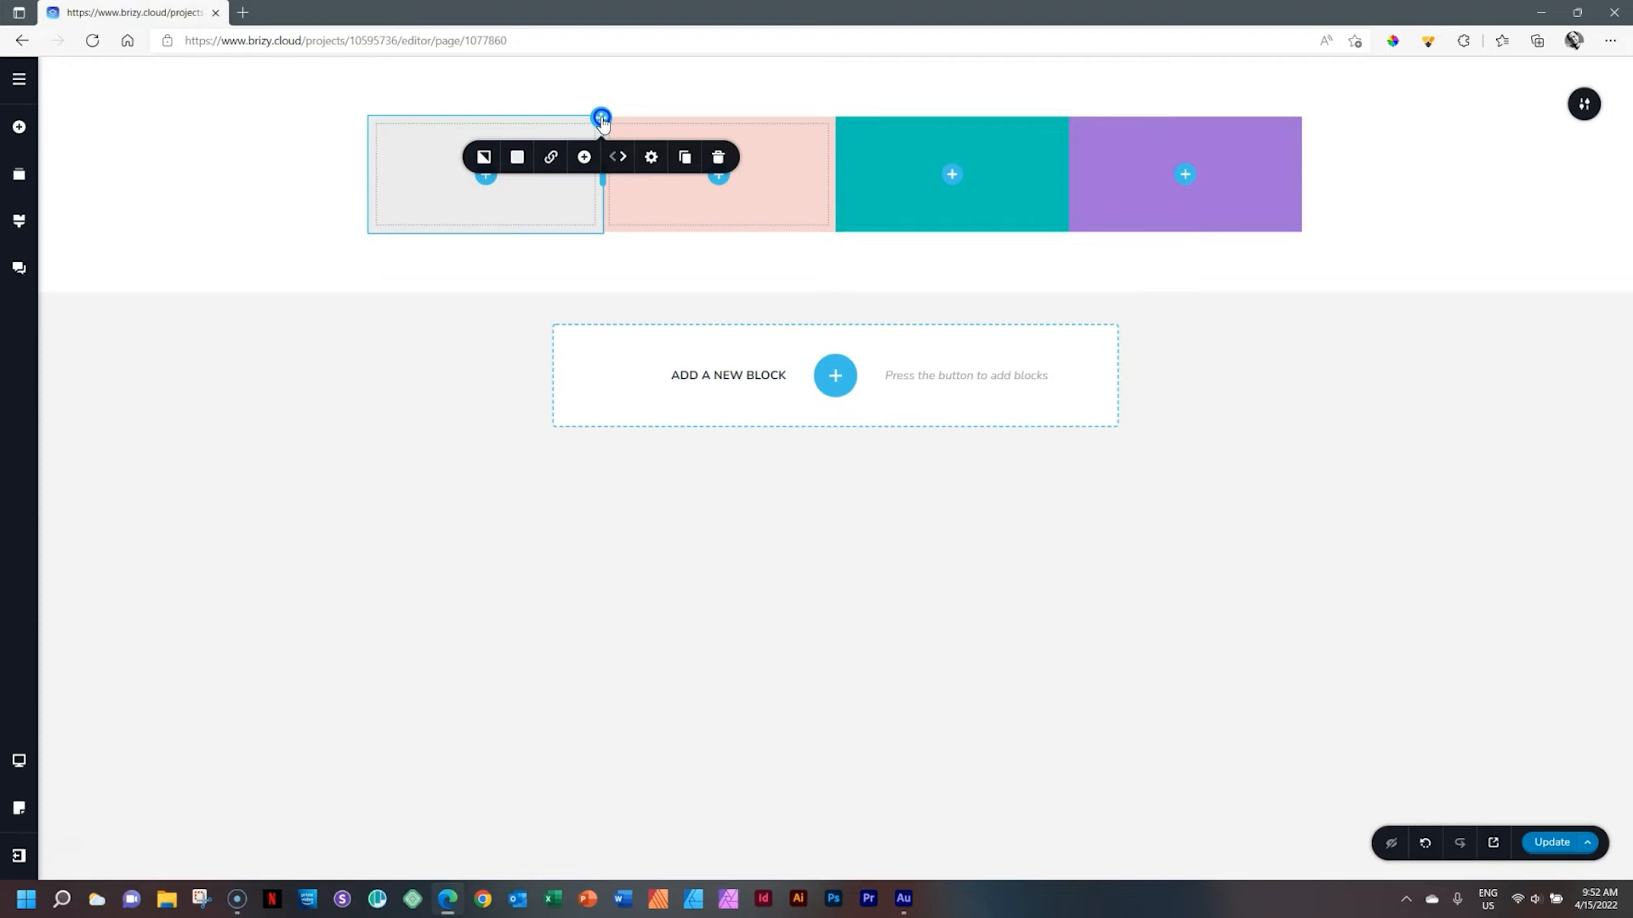
drag(601, 119, 601, 162)
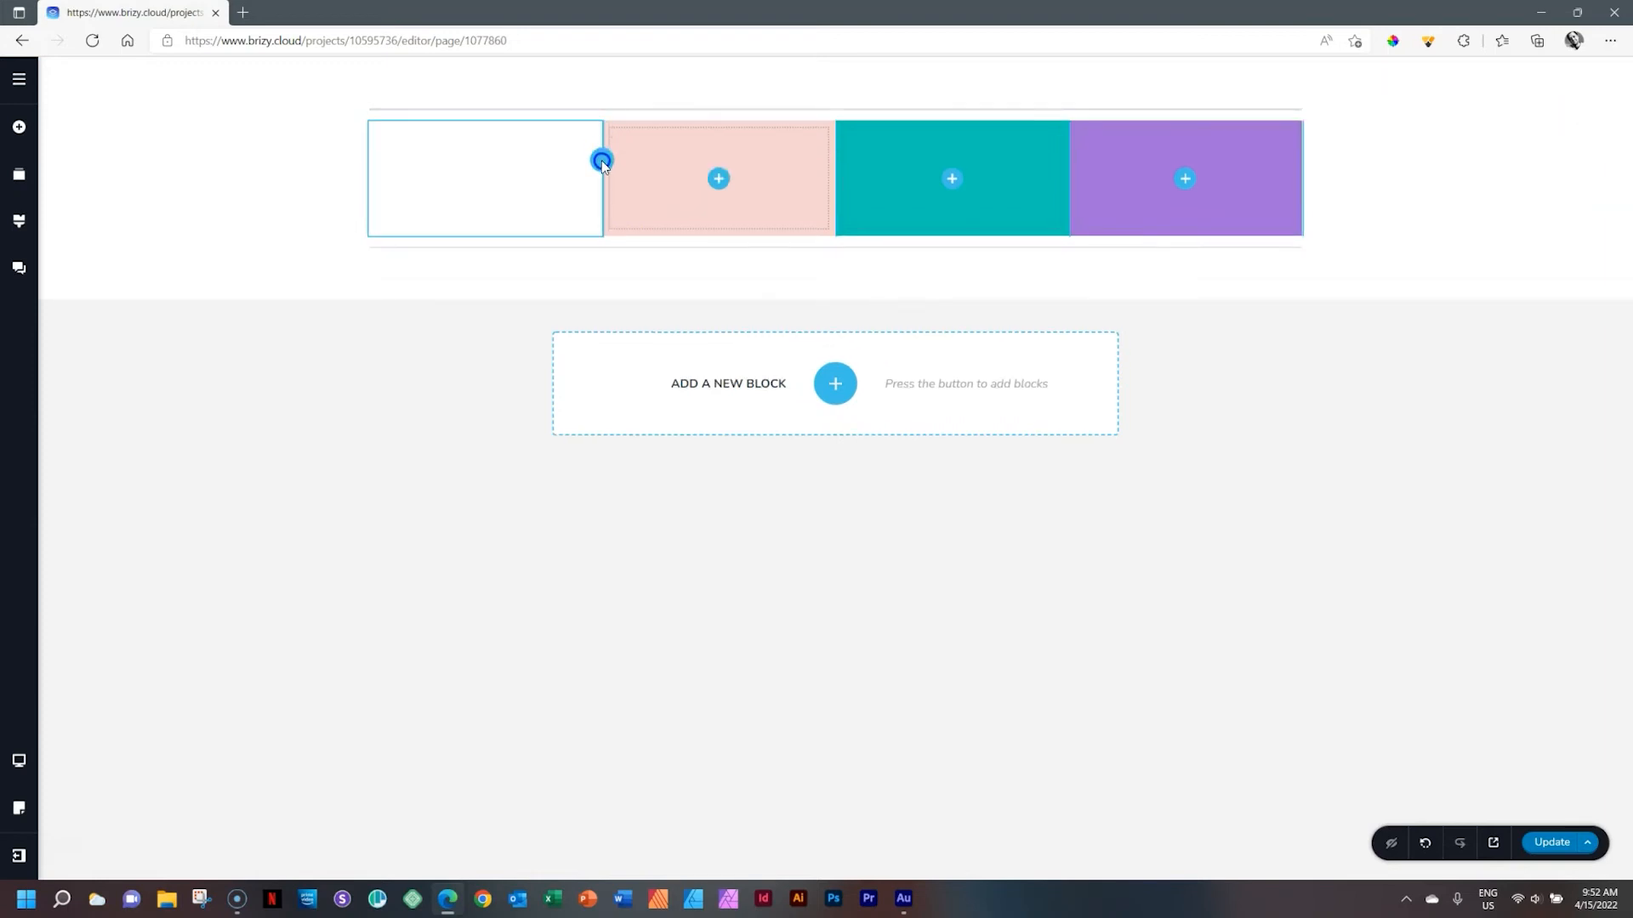
drag(741, 160, 1064, 207)
drag(835, 194, 836, 151)
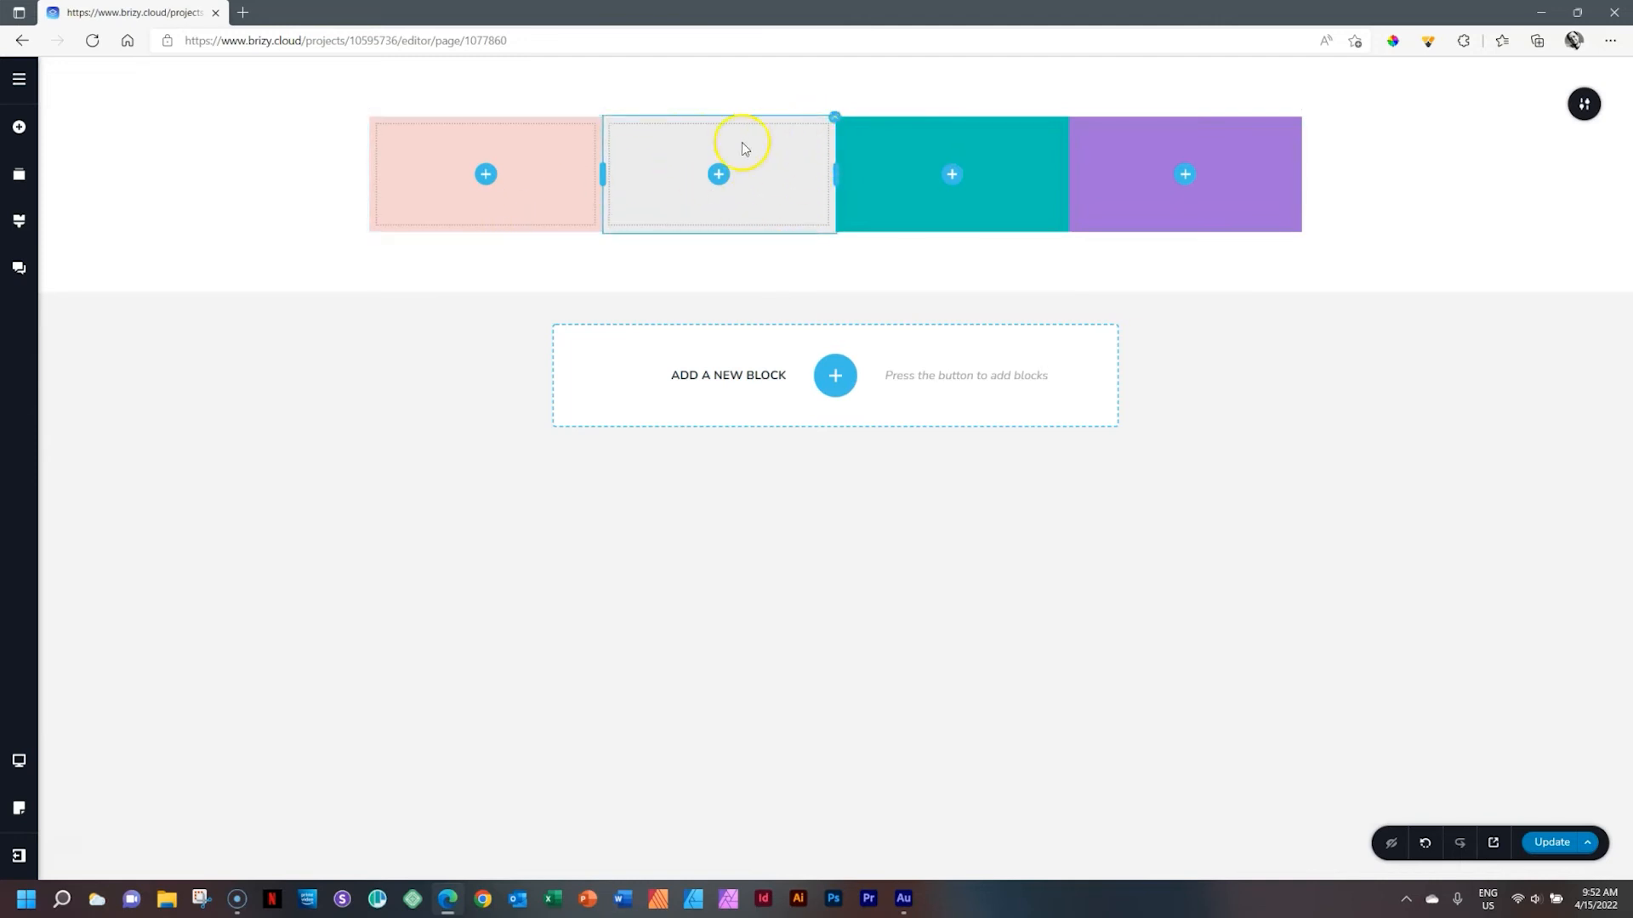
Drag the grey column one place further right, into the third position
click(833, 120)
drag(833, 119, 897, 157)
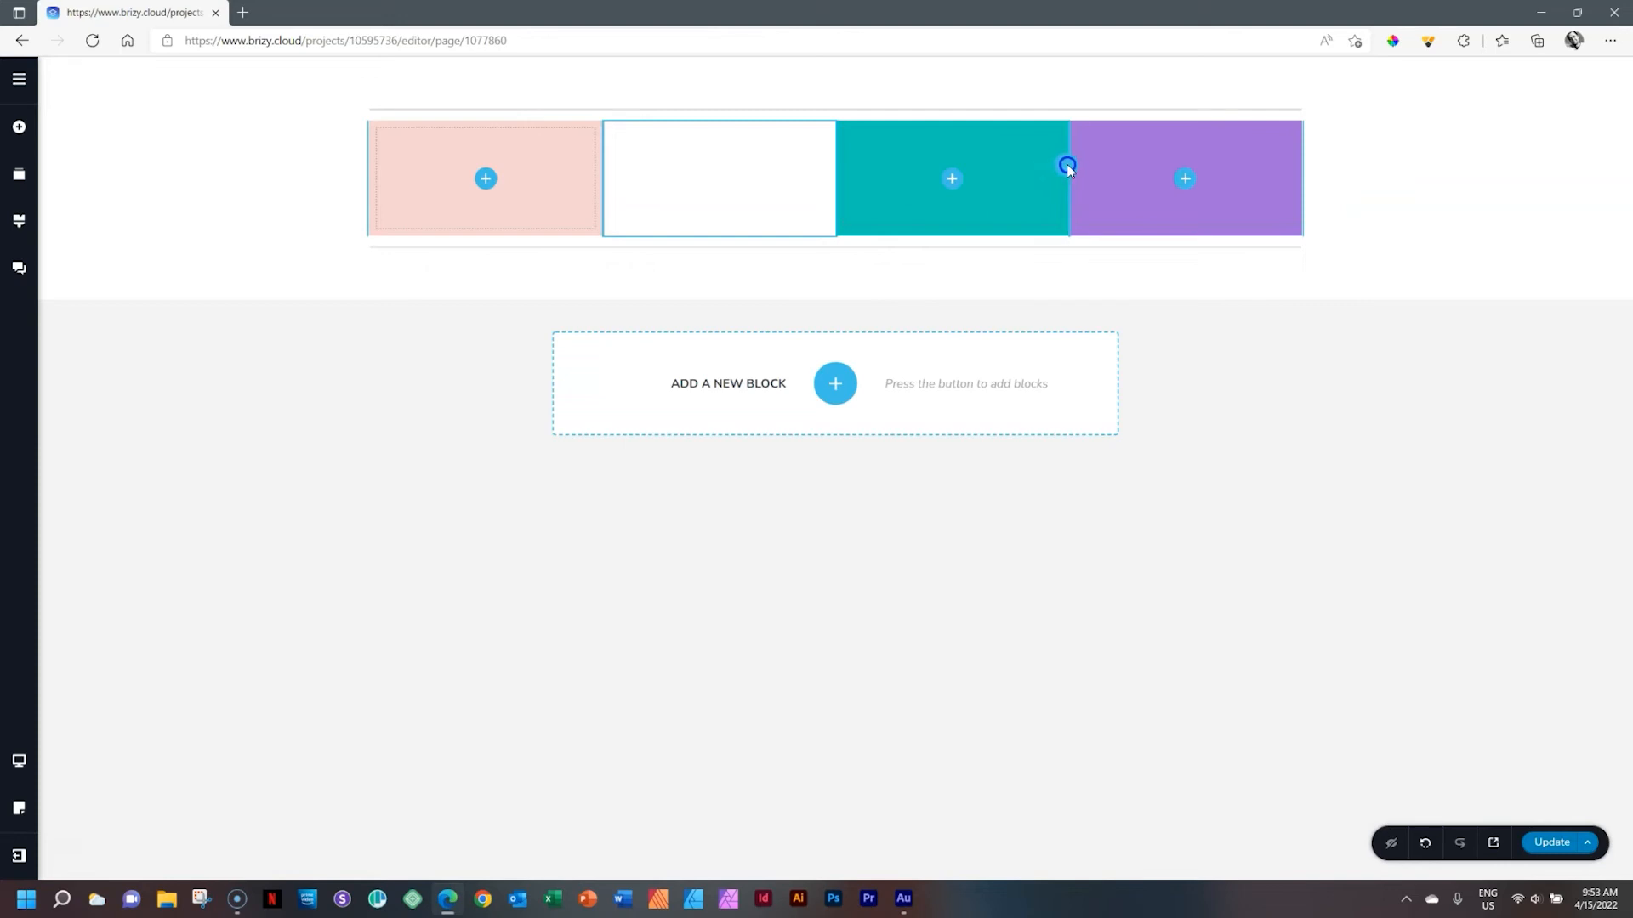
drag(1067, 167, 1065, 165)
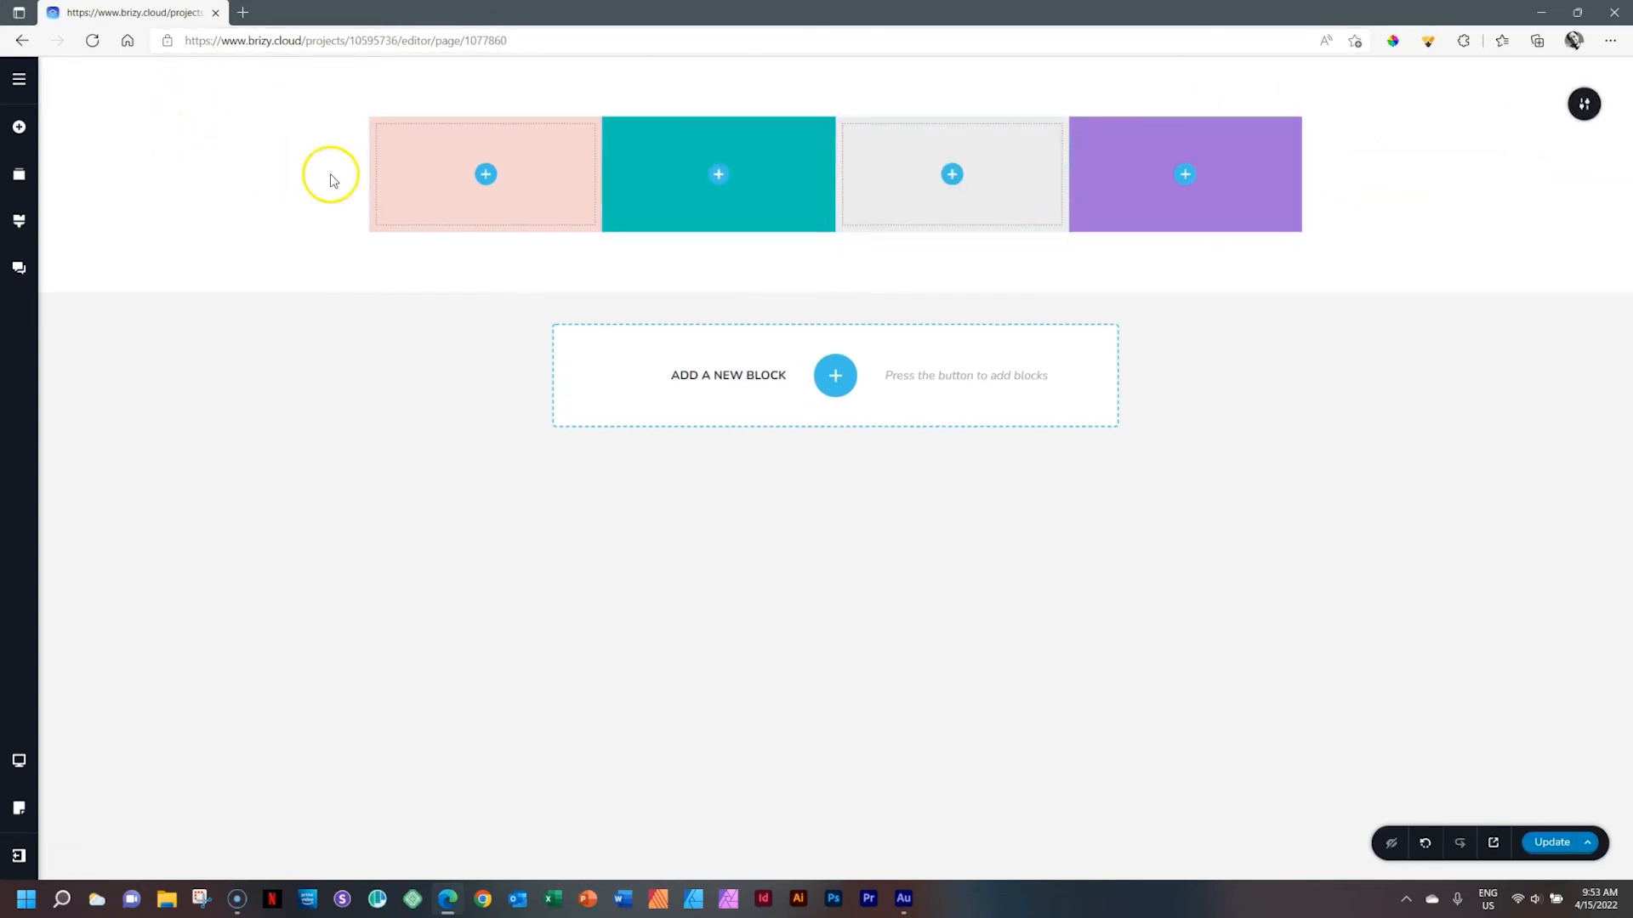
Drag the purple column to the front, then shift it back to the end with its move arrows
click(1300, 122)
drag(1300, 122, 369, 170)
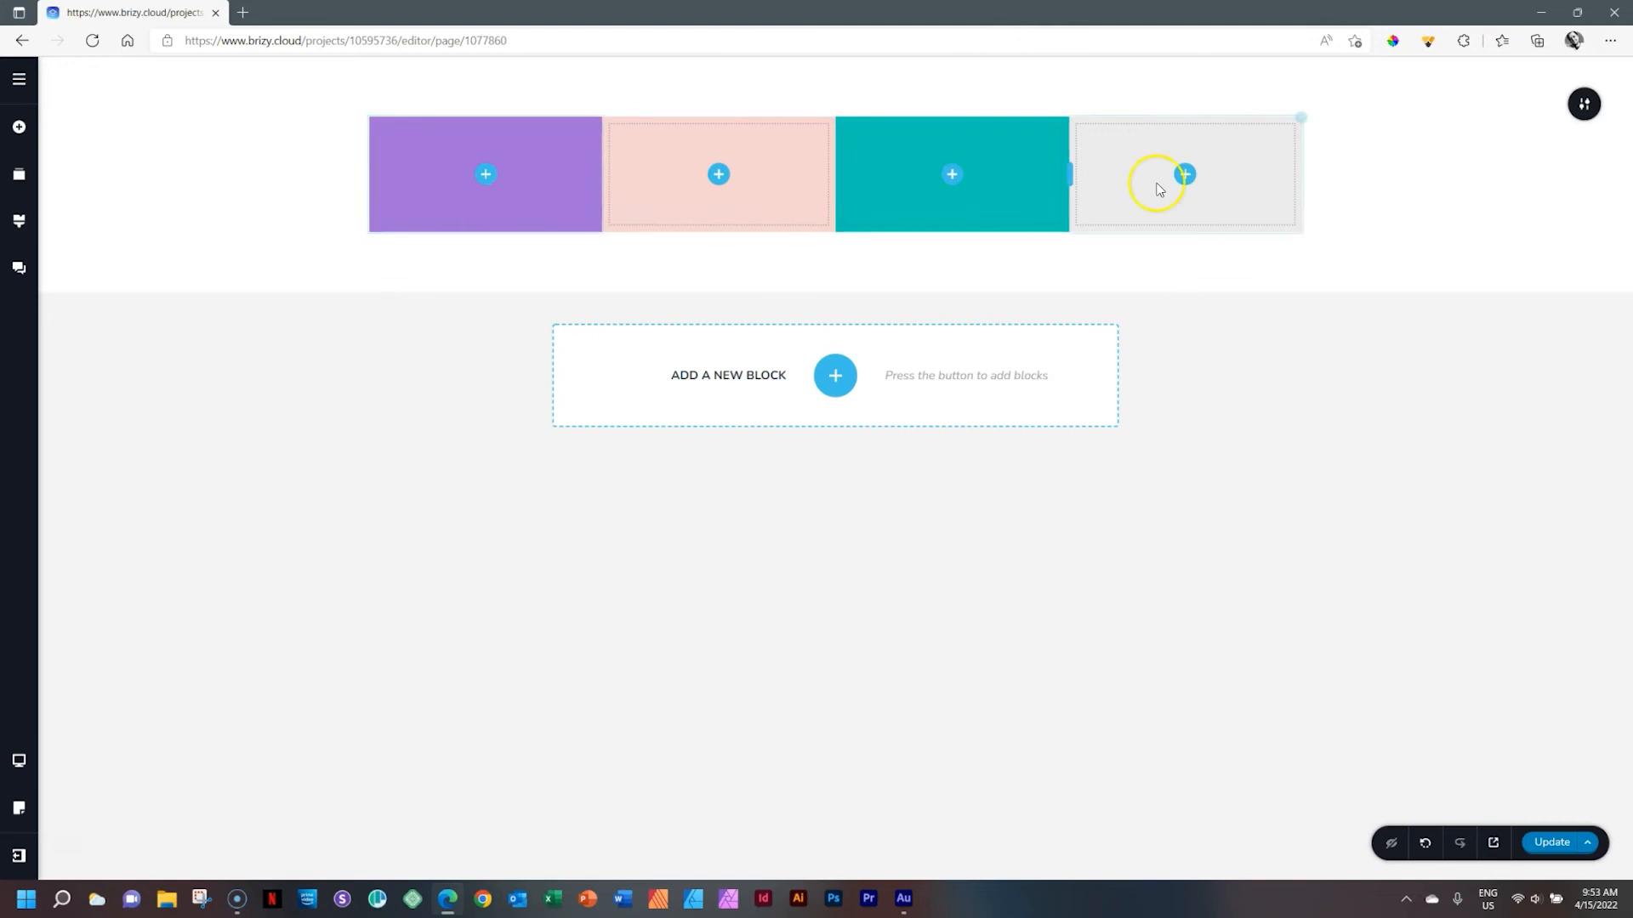
click(602, 126)
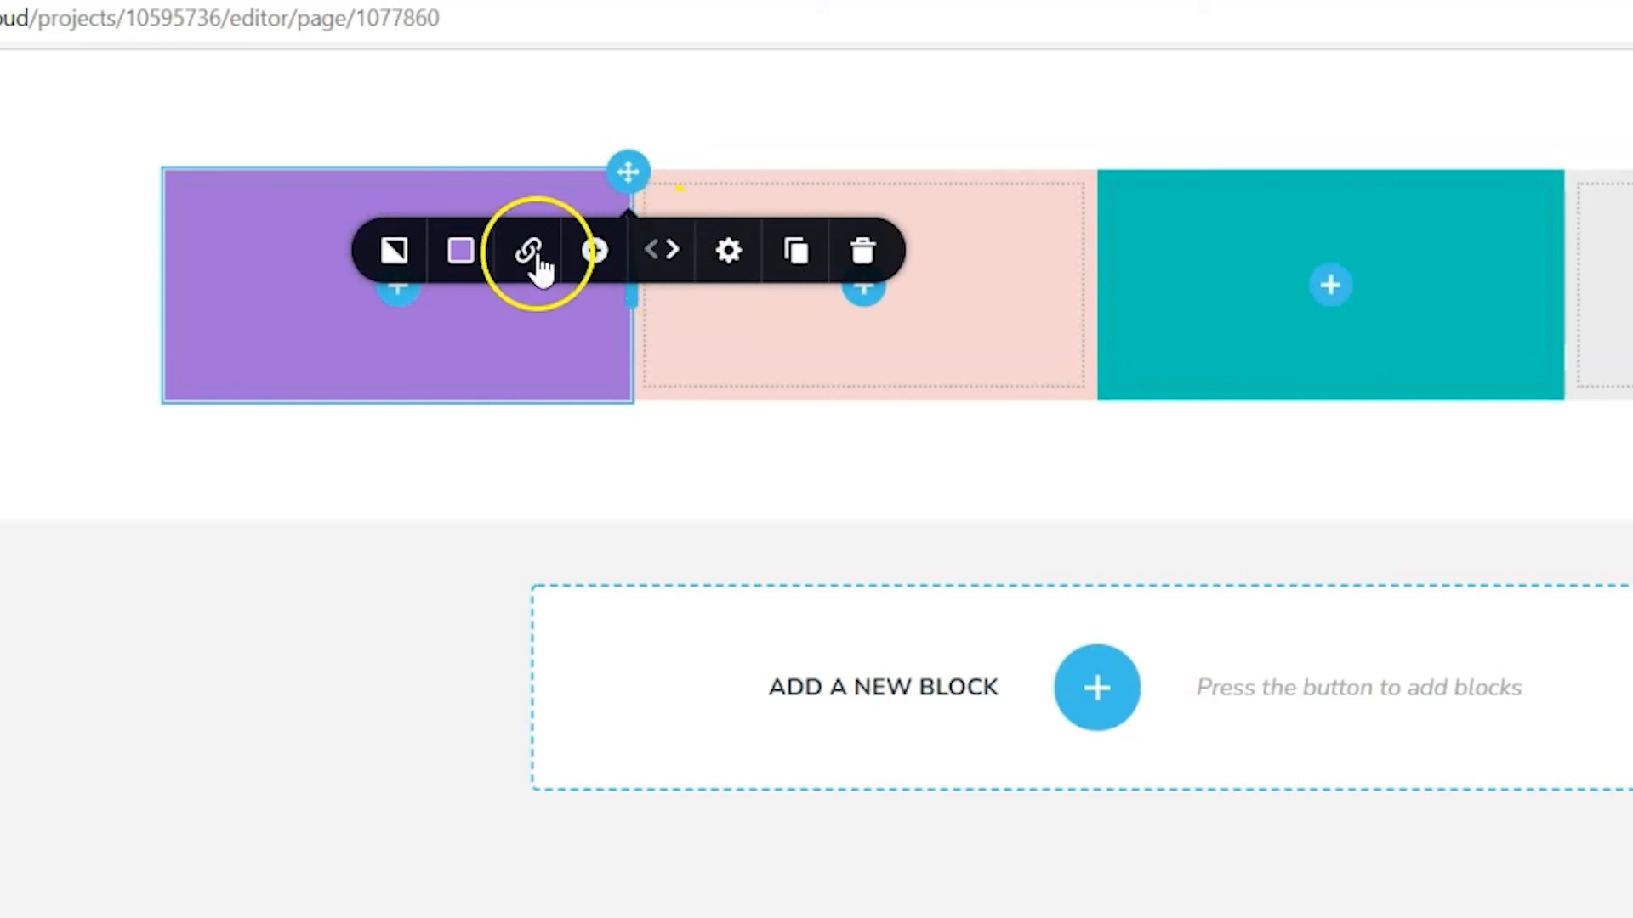
click(671, 250)
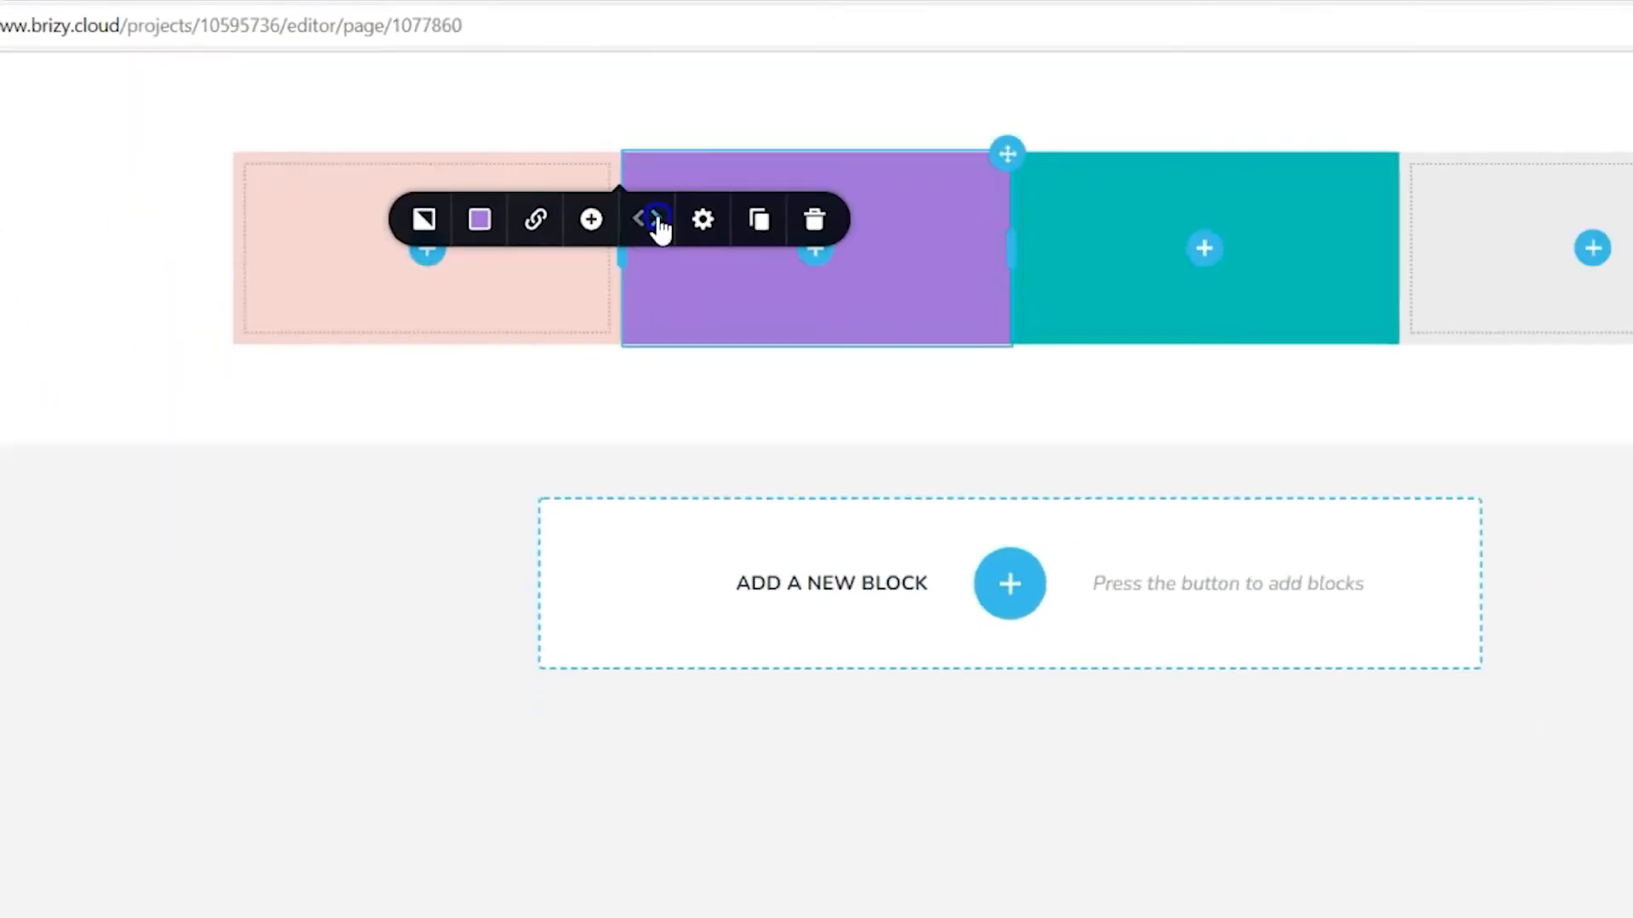
click(659, 227)
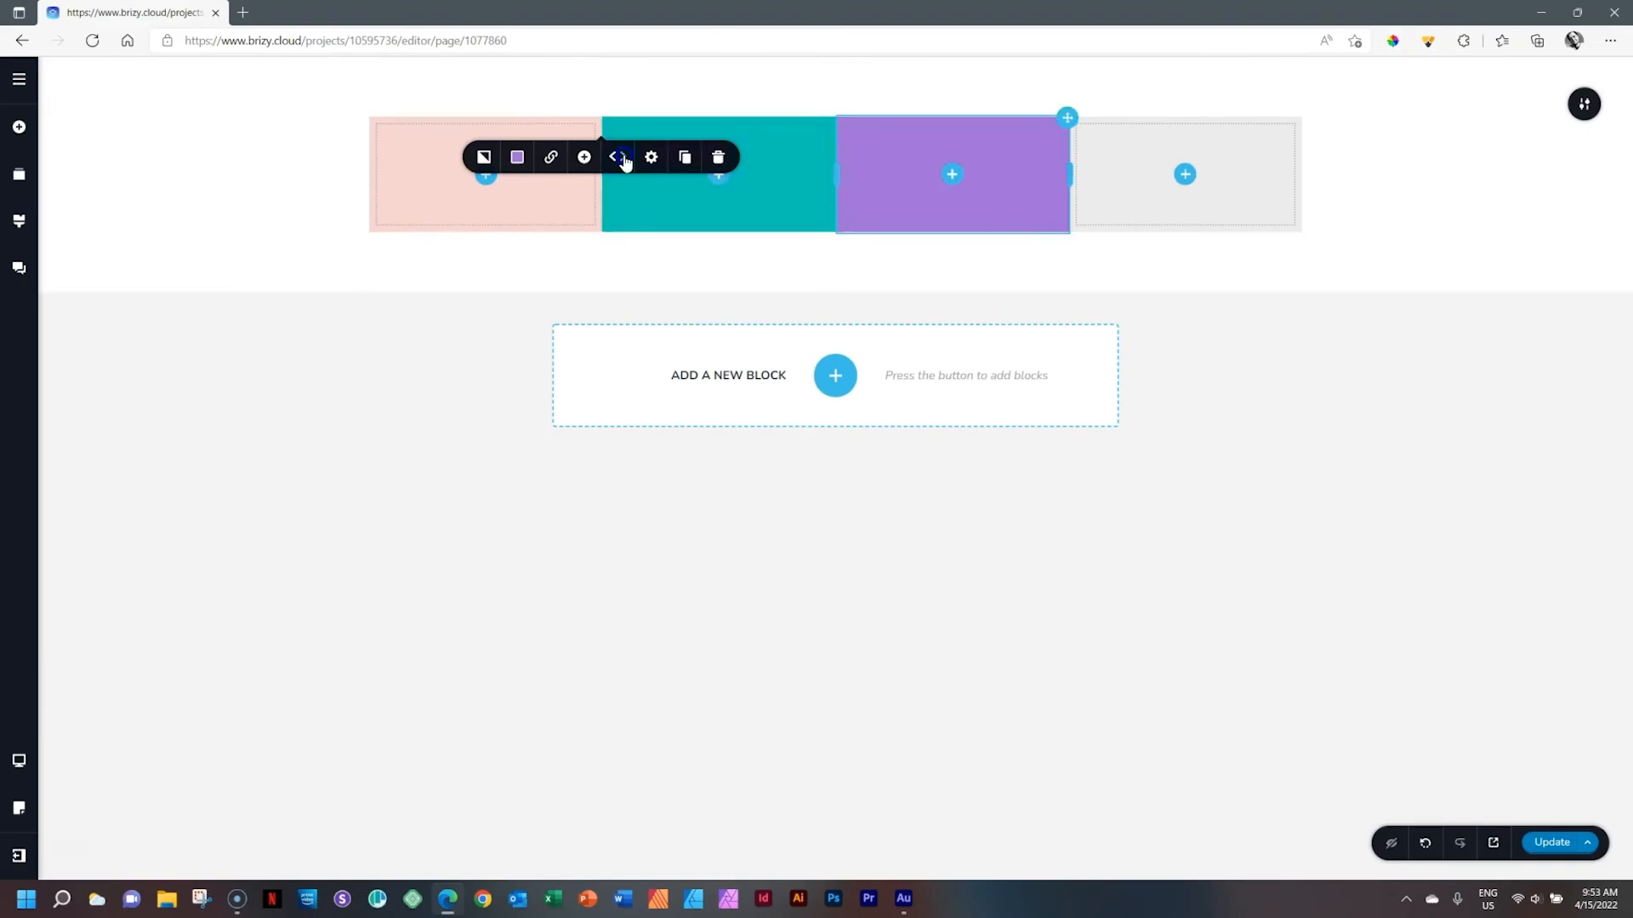
click(624, 159)
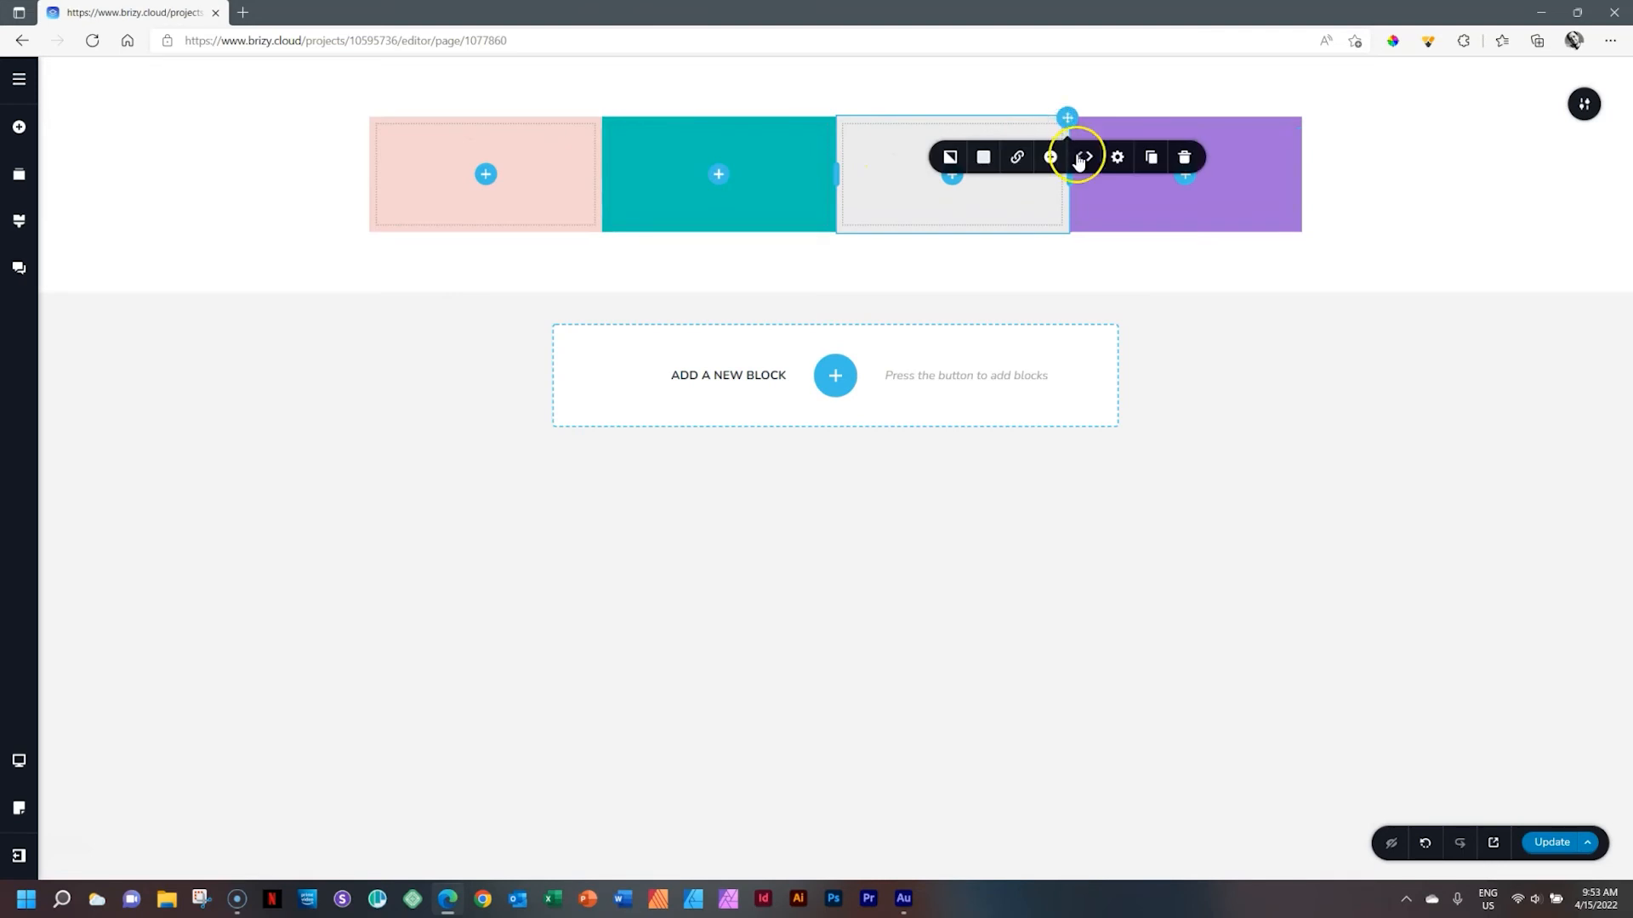
Shift the grey column left to the first position using its move arrows
click(1078, 159)
click(1081, 159)
click(461, 174)
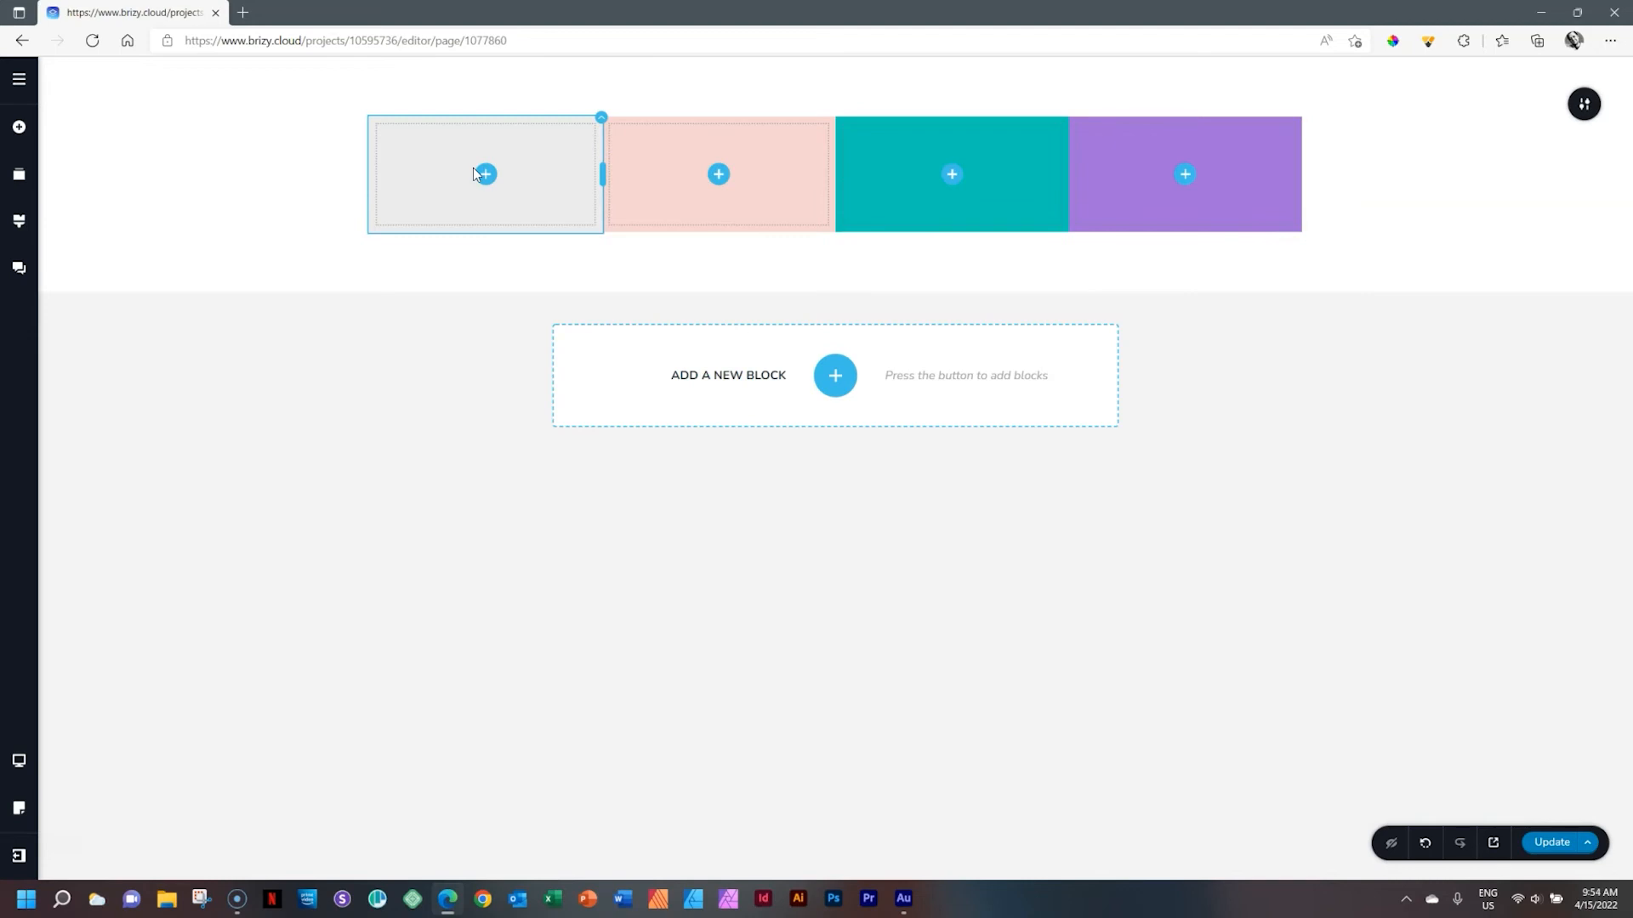
Add a new empty column right after the pink column
click(879, 170)
click(782, 150)
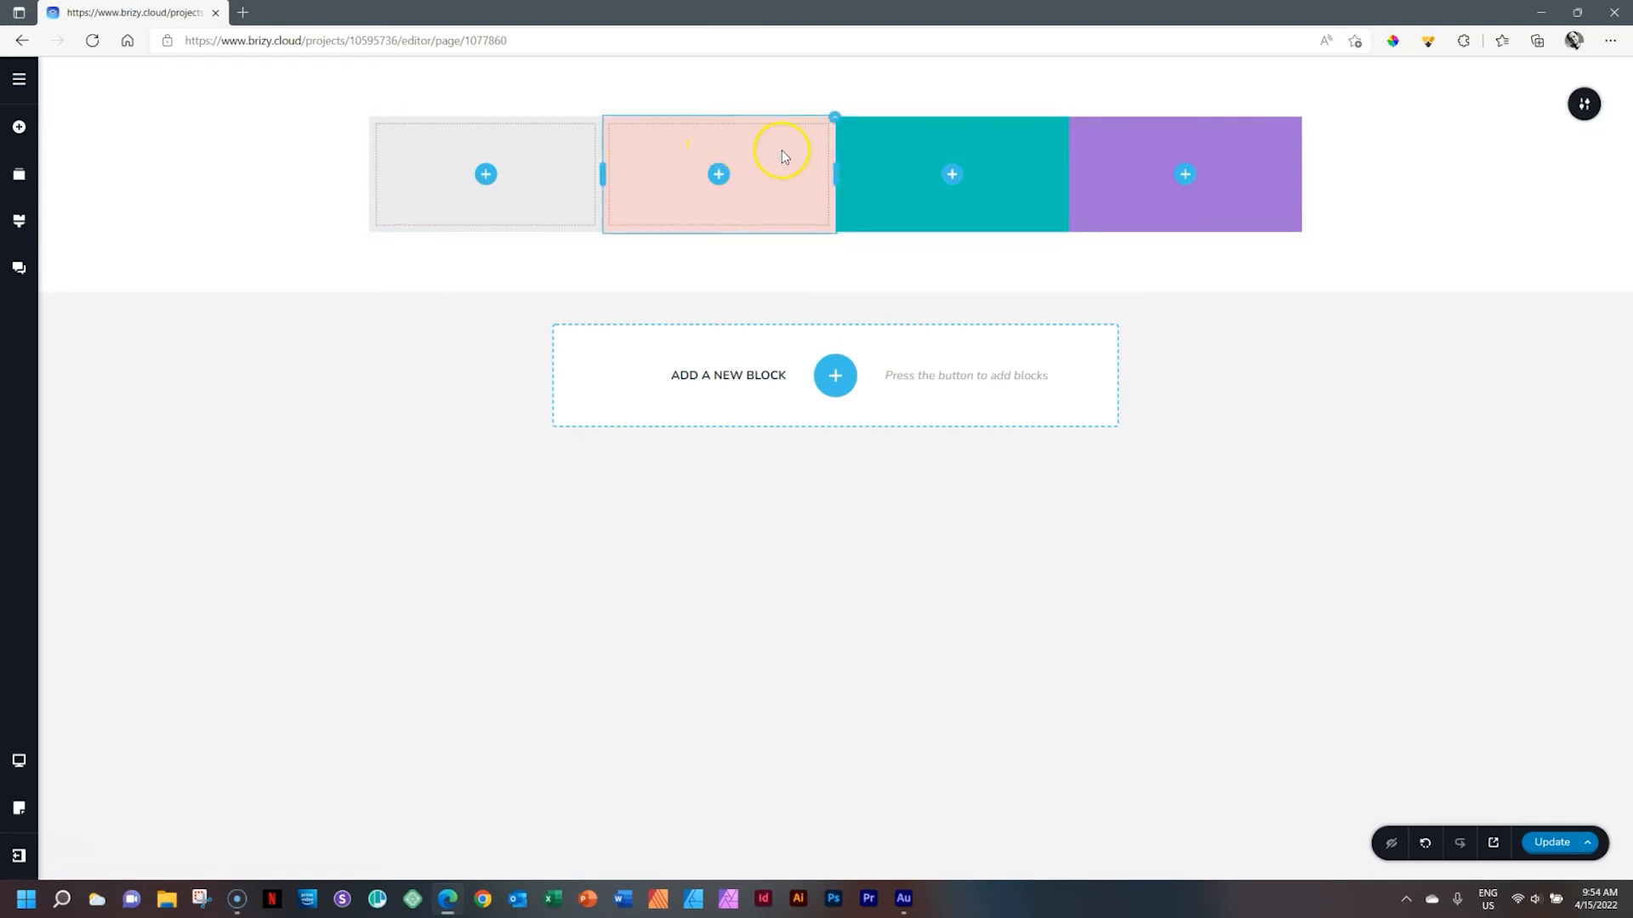
click(833, 121)
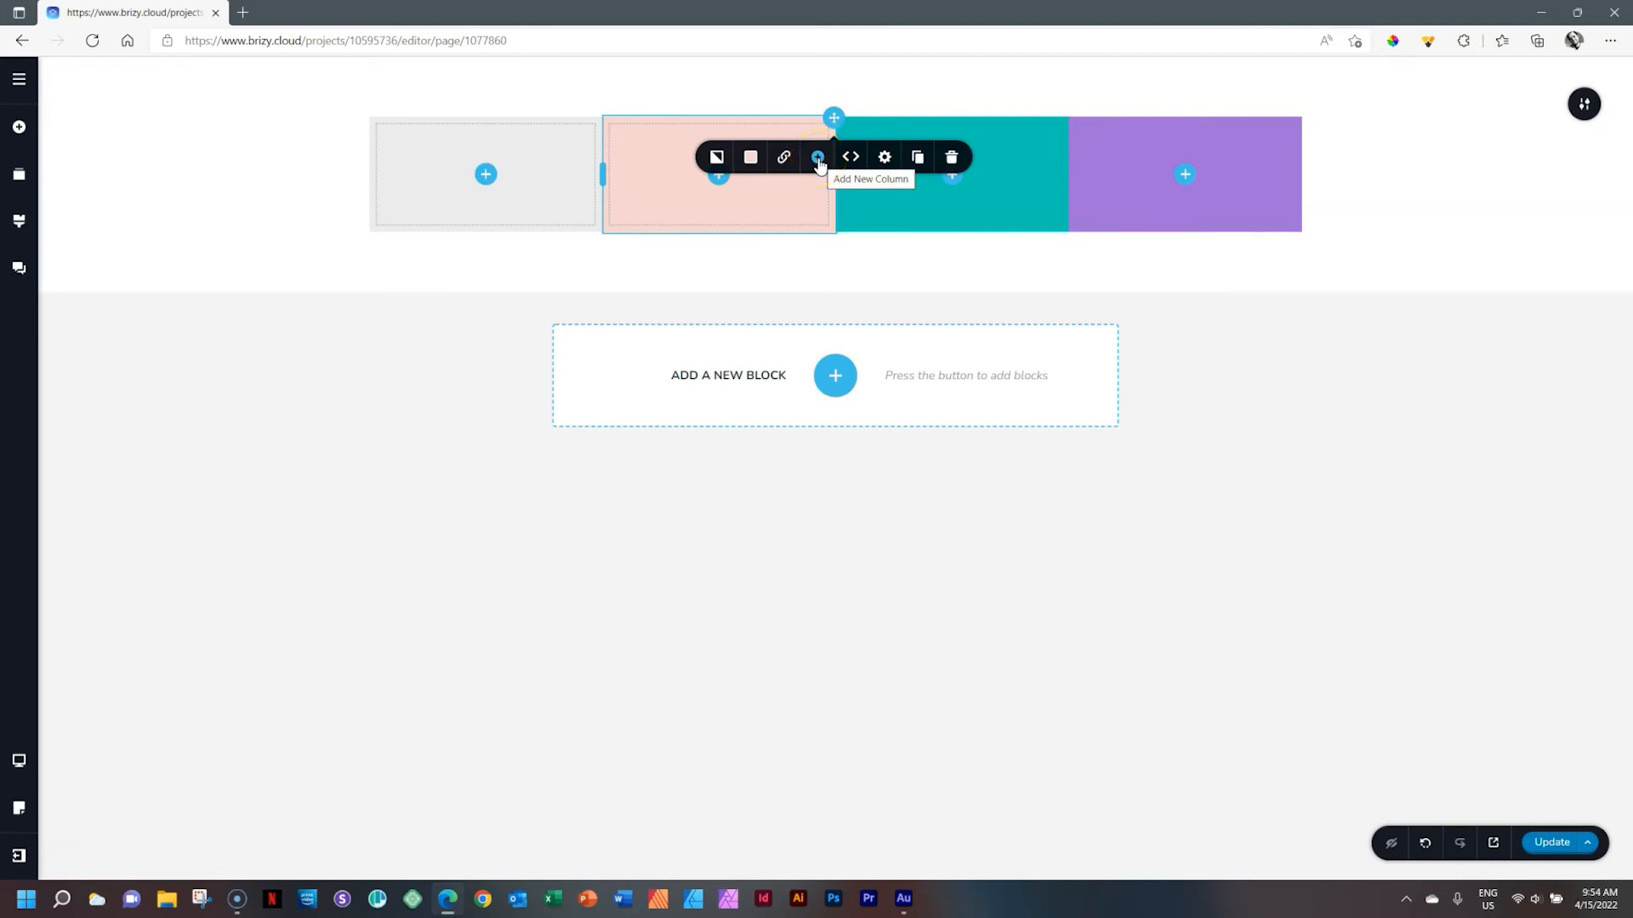
click(818, 159)
click(804, 211)
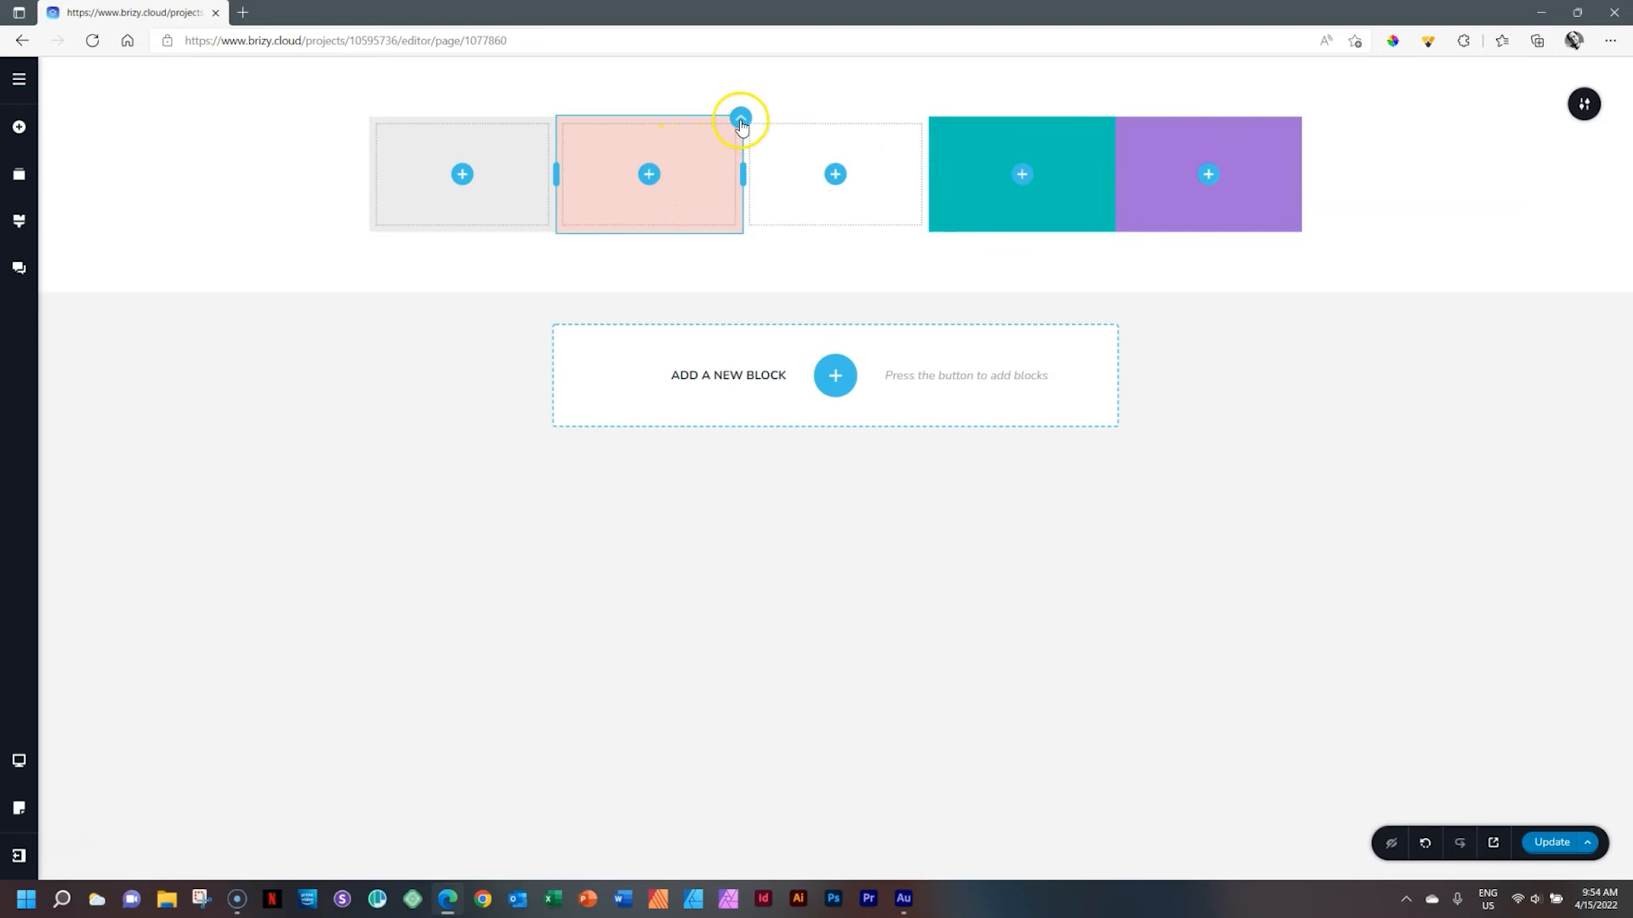
Duplicate the pink column
click(741, 120)
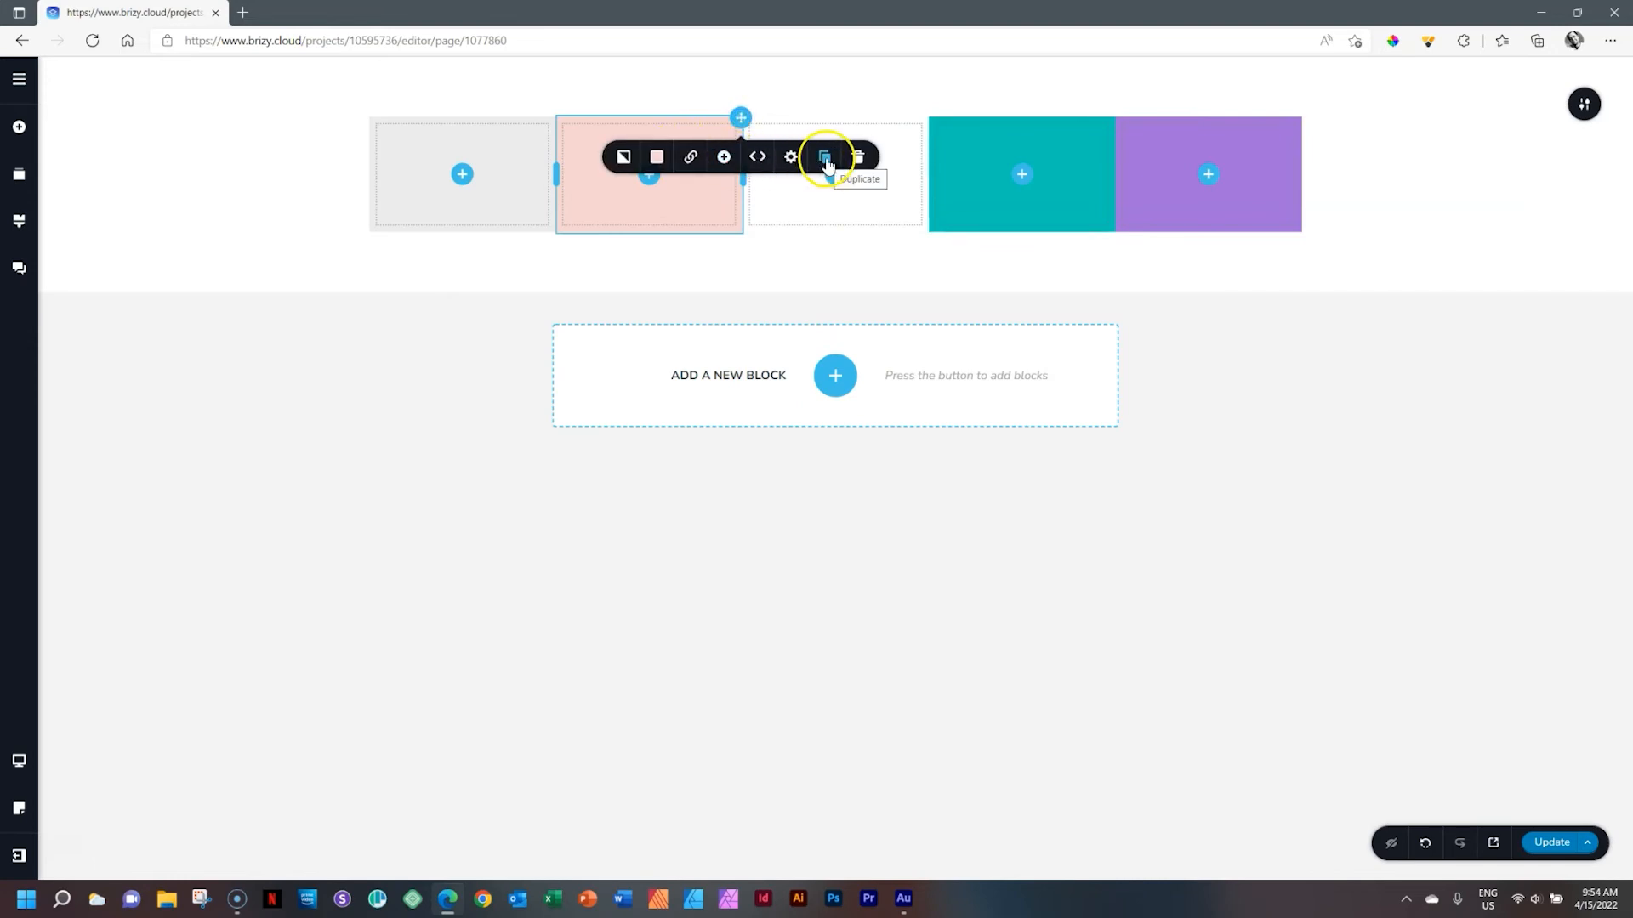
click(824, 157)
click(802, 193)
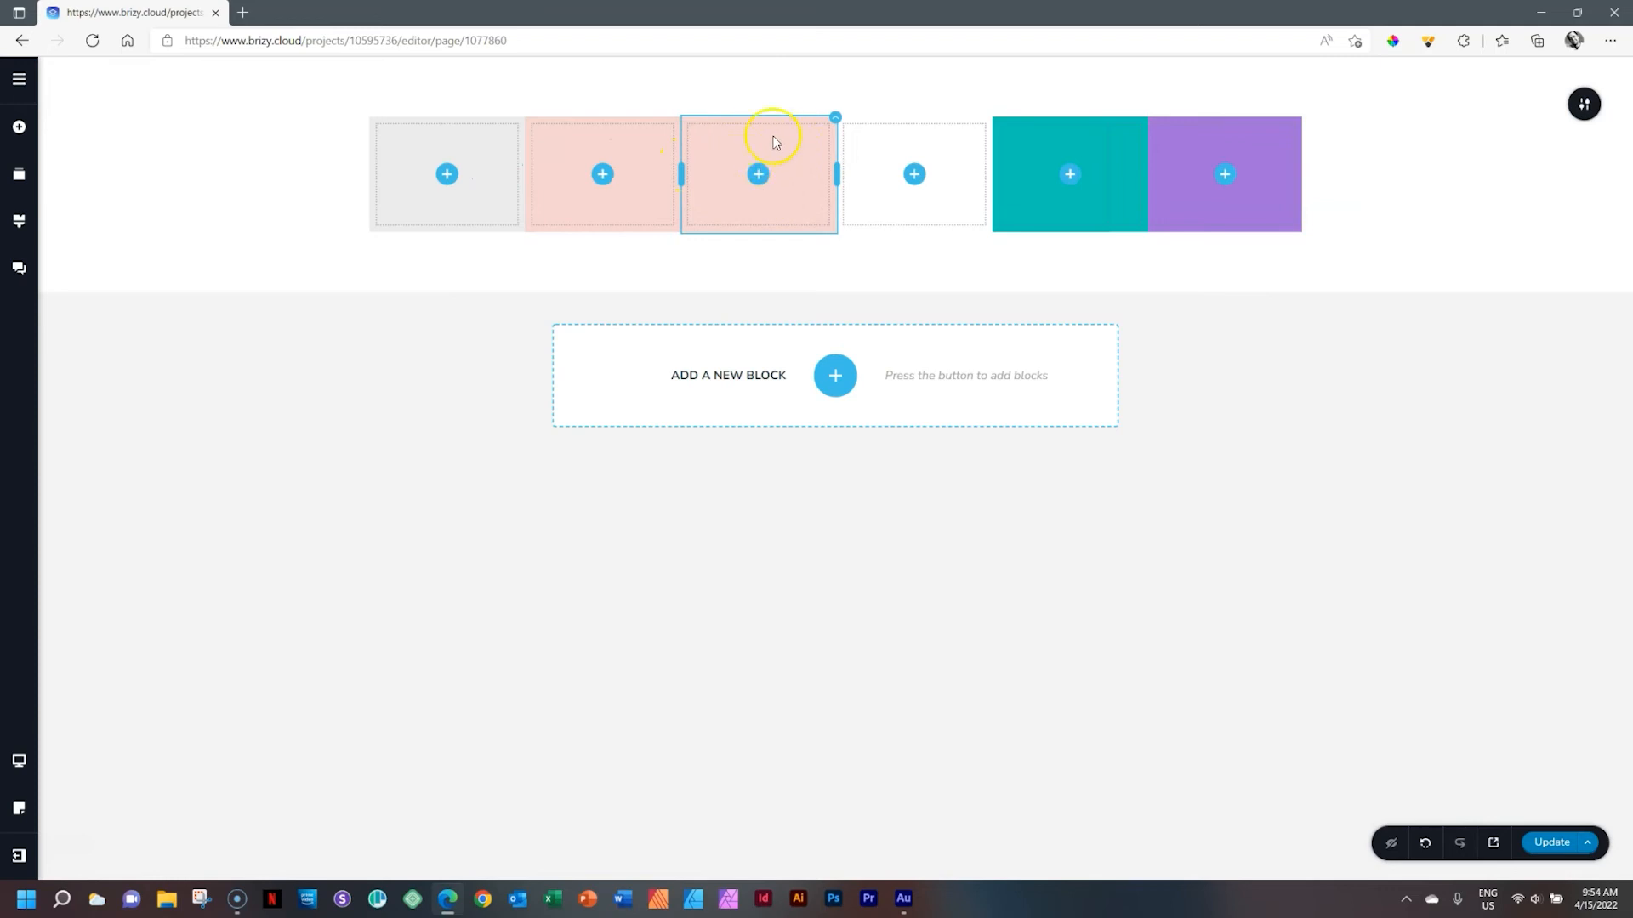
Delete the new empty column and the duplicated pink column
click(600, 134)
click(753, 164)
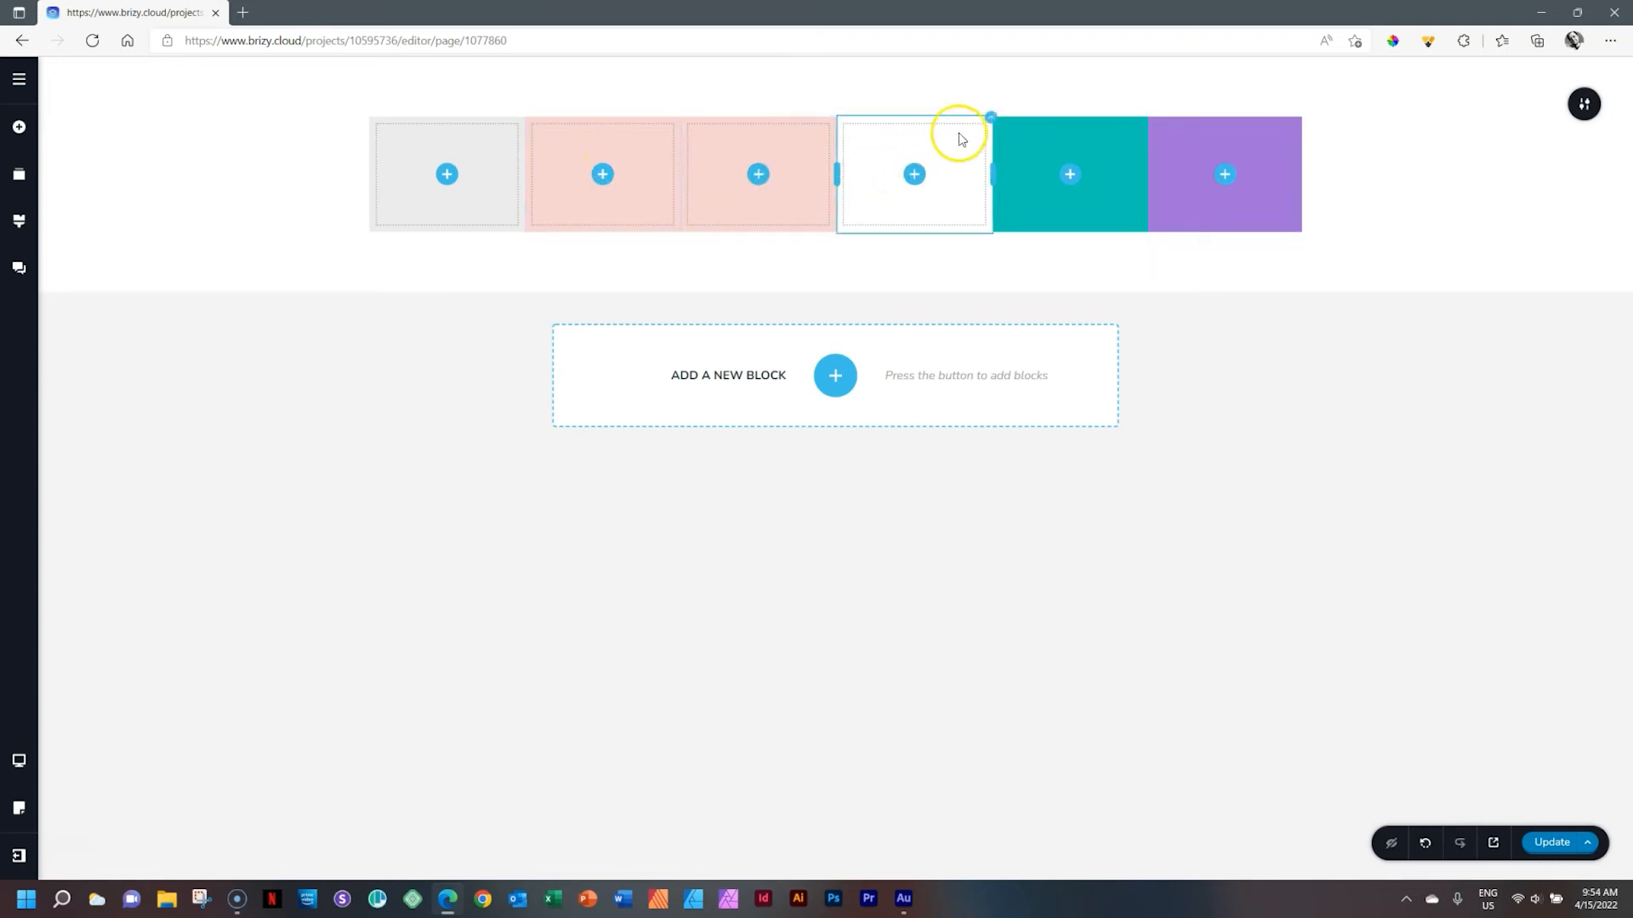
click(988, 126)
click(1074, 156)
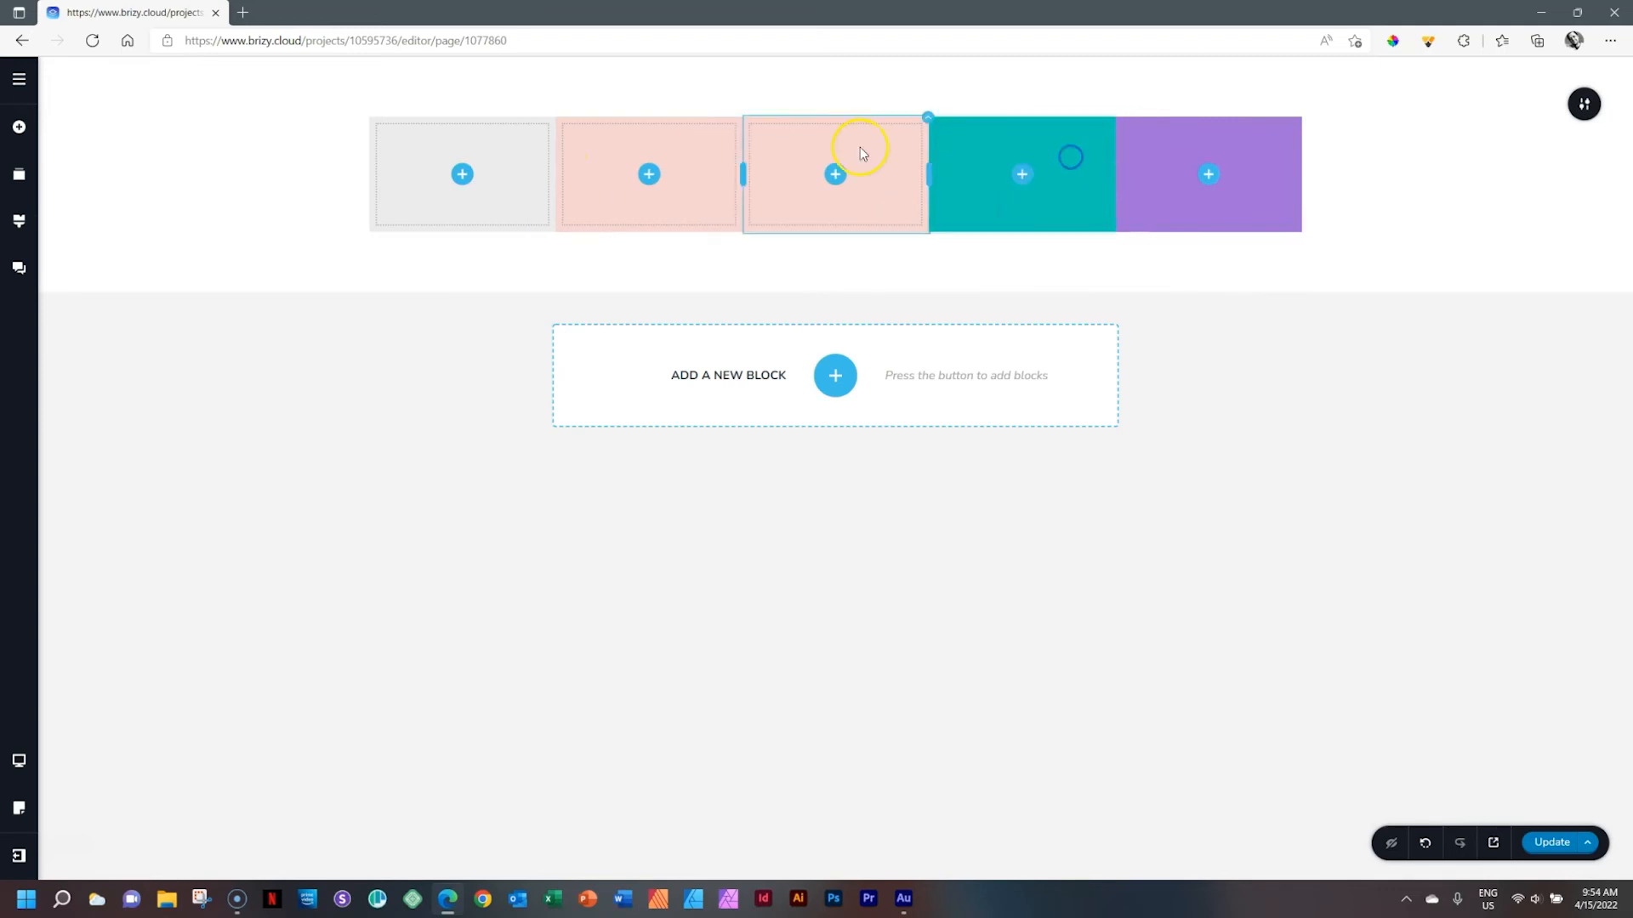
click(927, 123)
click(1042, 156)
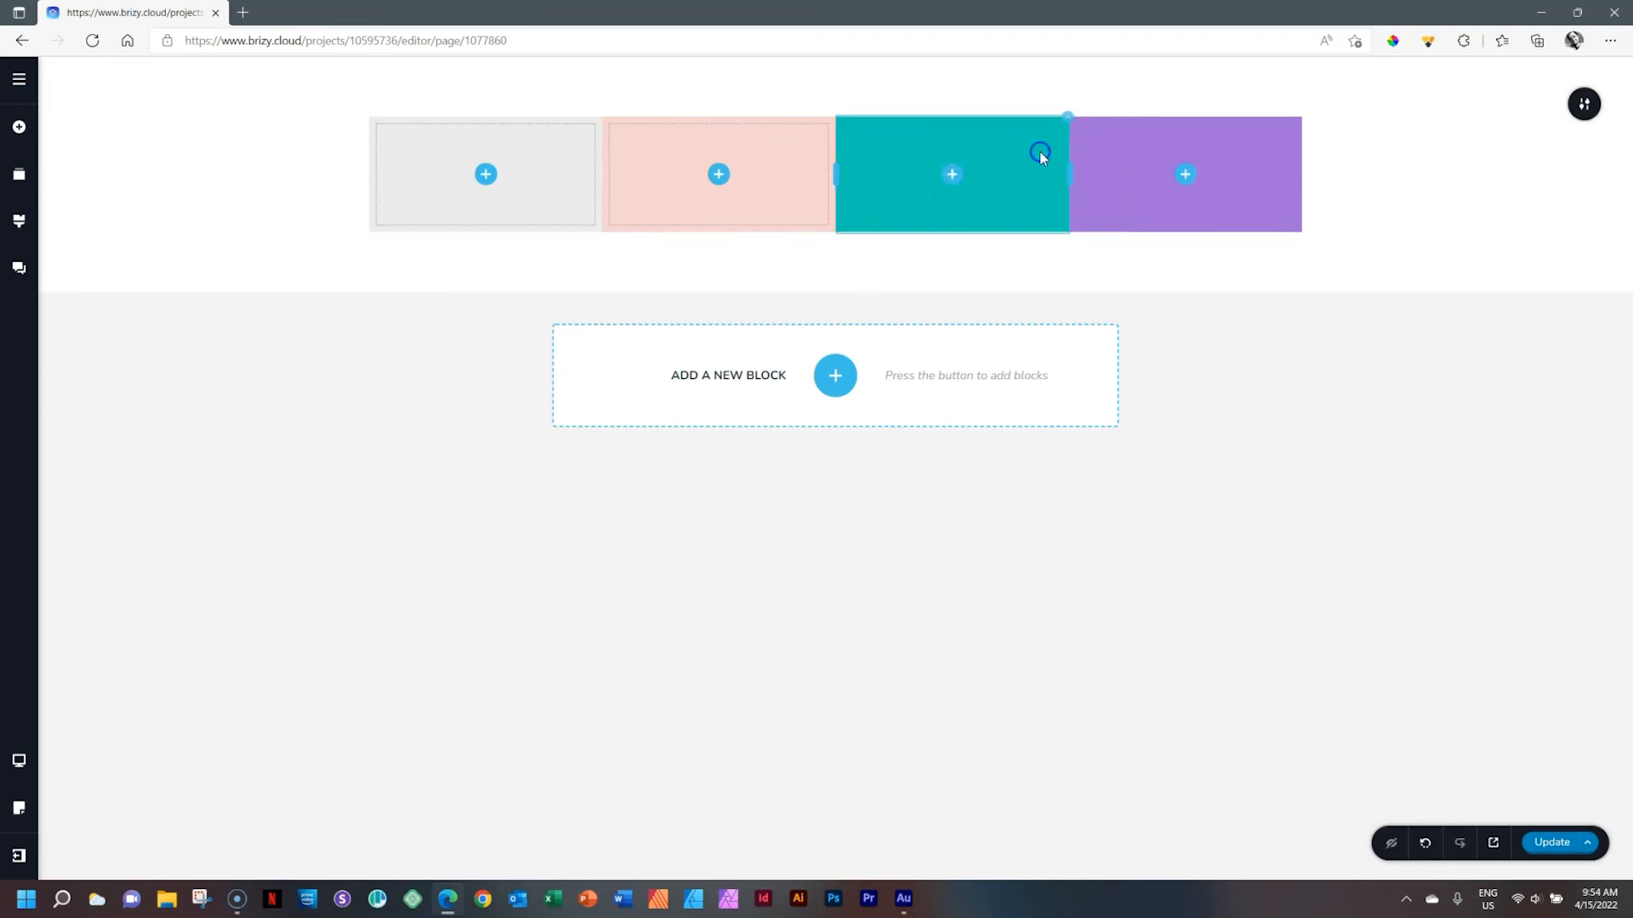
Delete all four coloured columns one by one through the column context menu
click(516, 194)
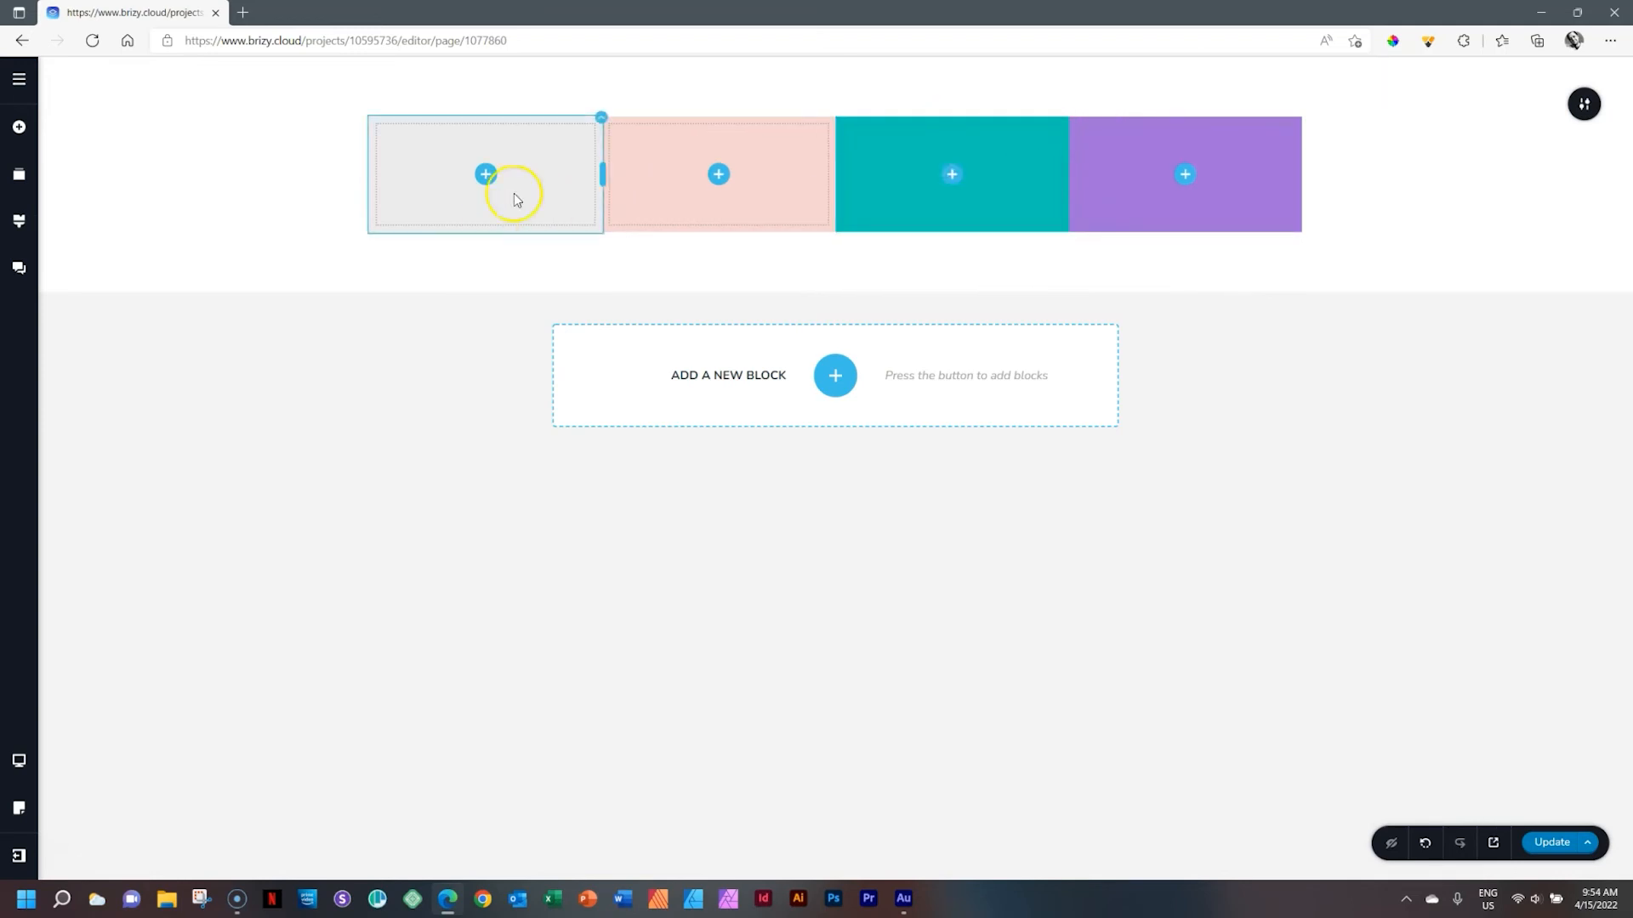
right_click(538, 154)
click(595, 359)
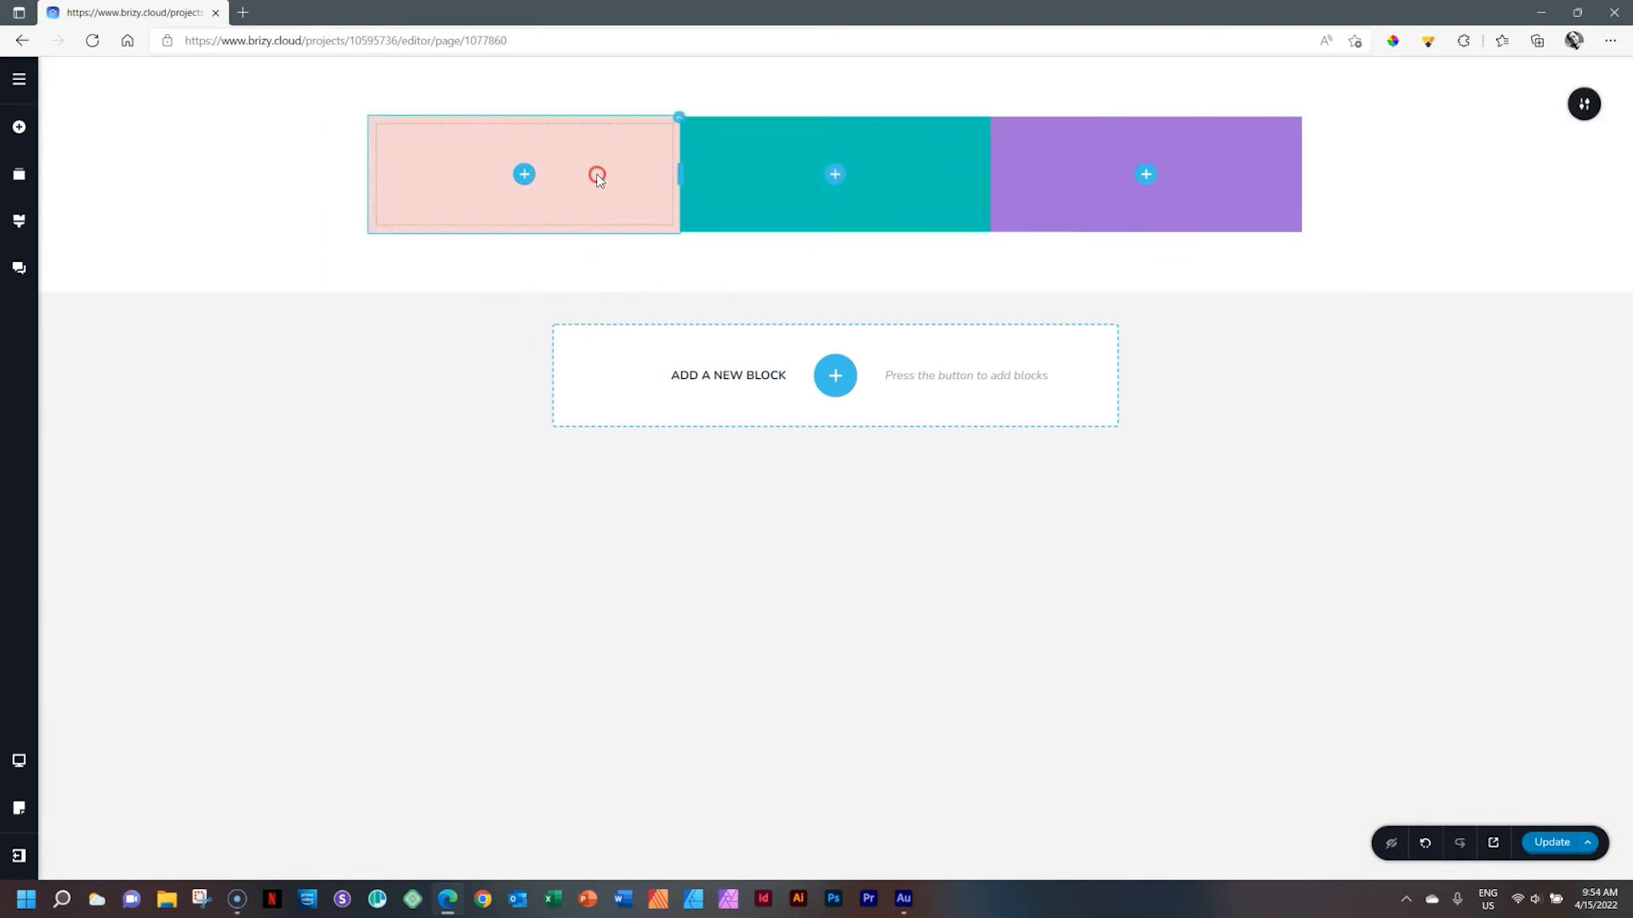
right_click(596, 173)
click(628, 369)
right_click(687, 145)
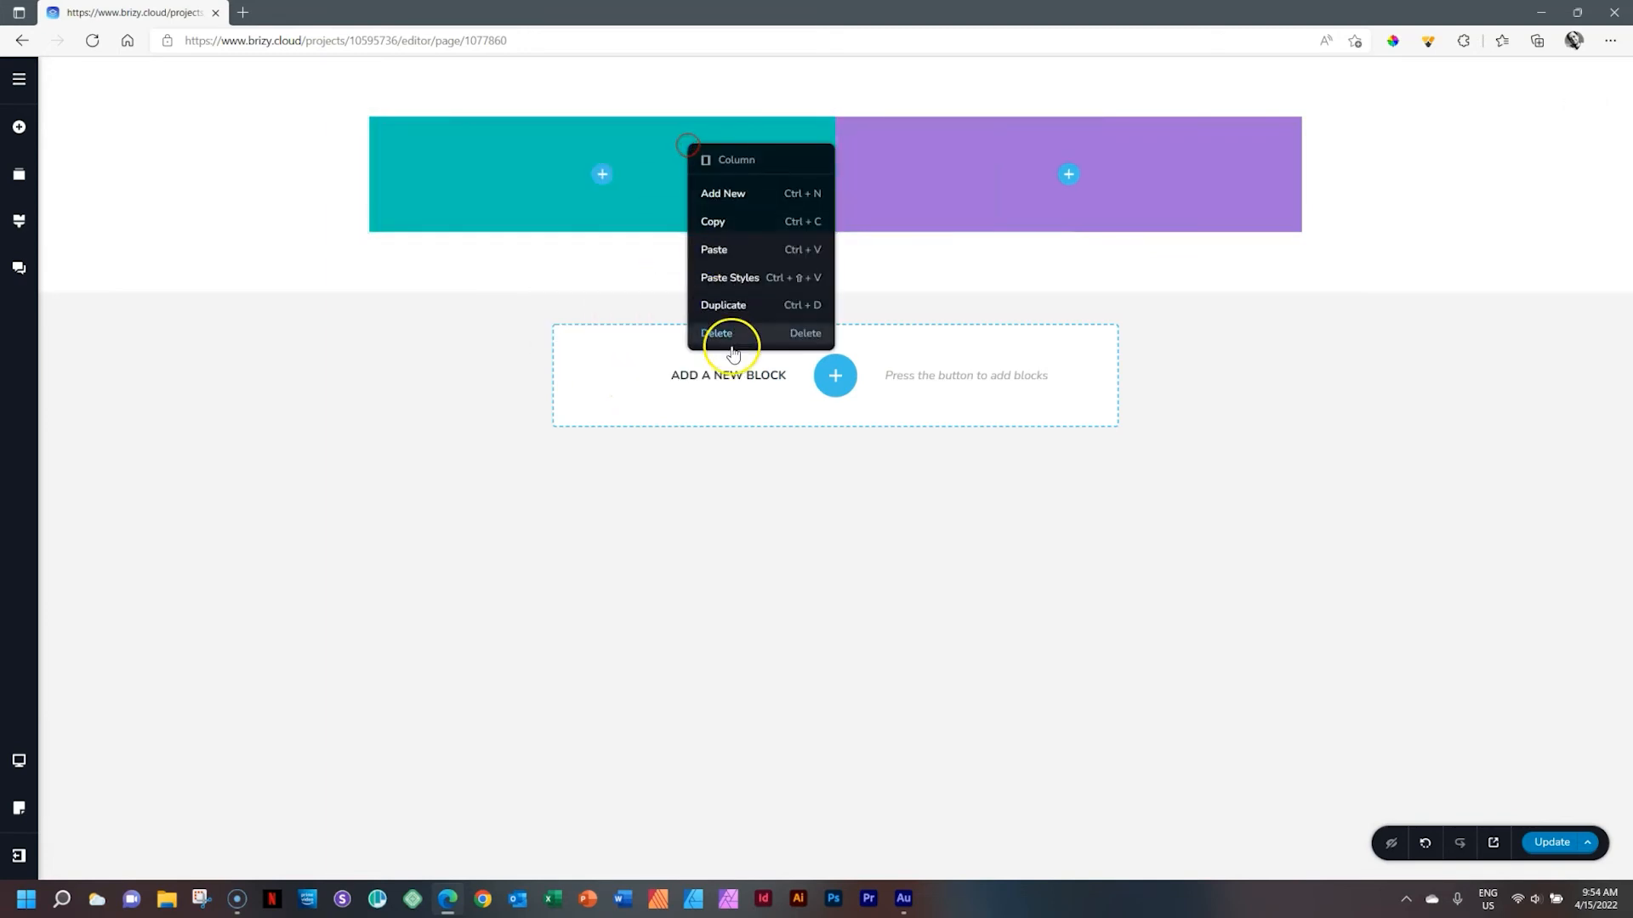
click(717, 334)
right_click(1043, 176)
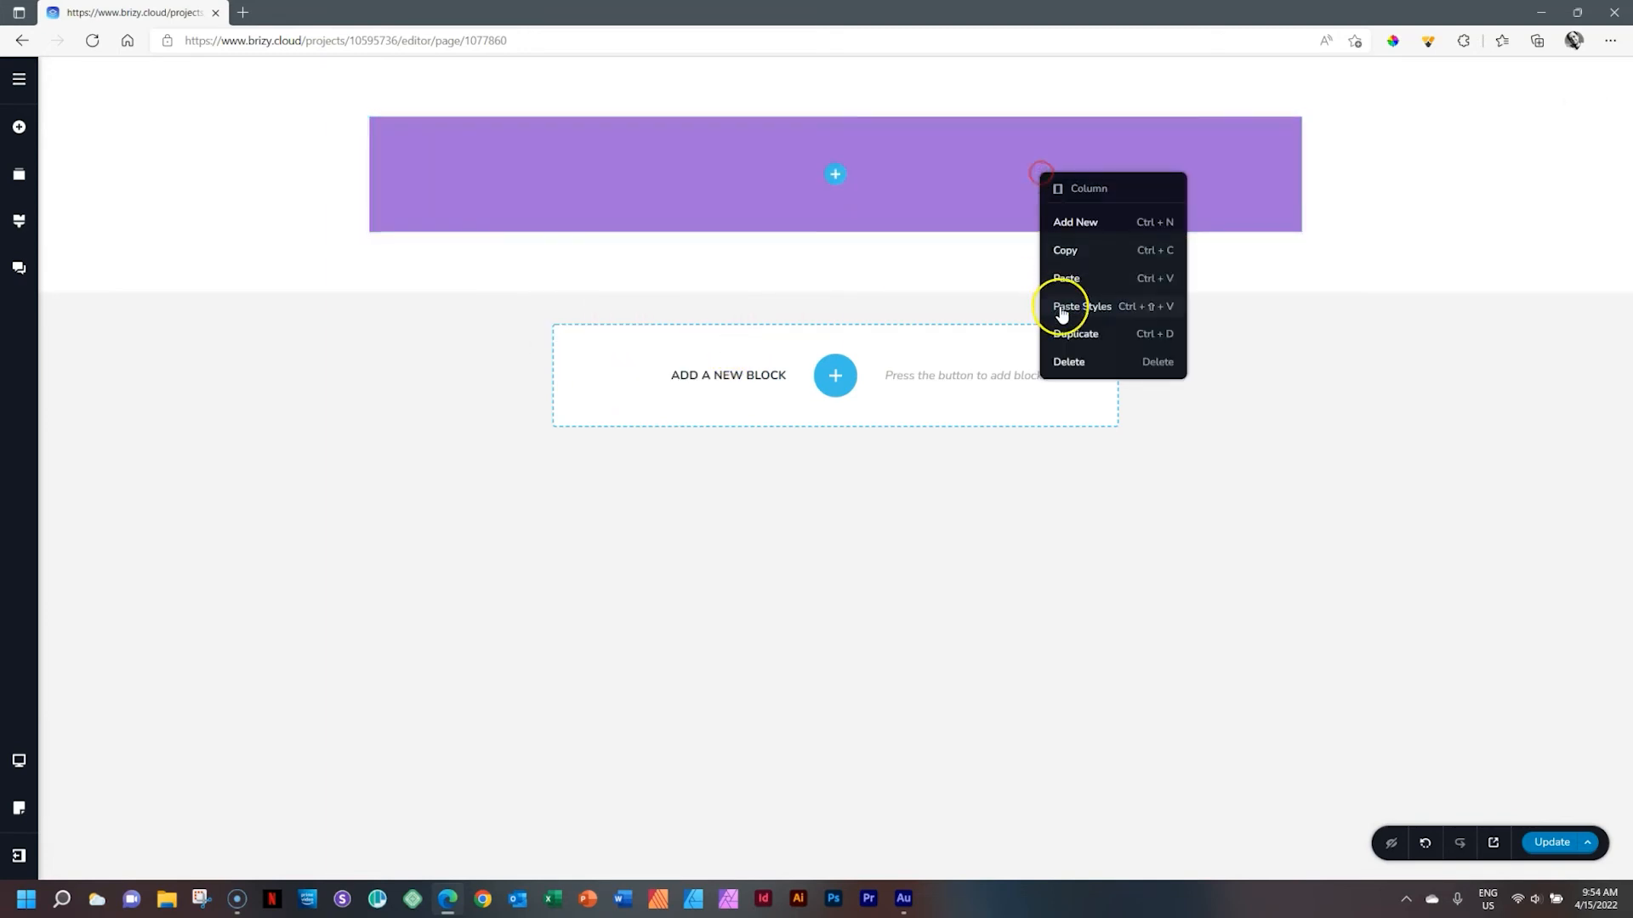
click(1068, 357)
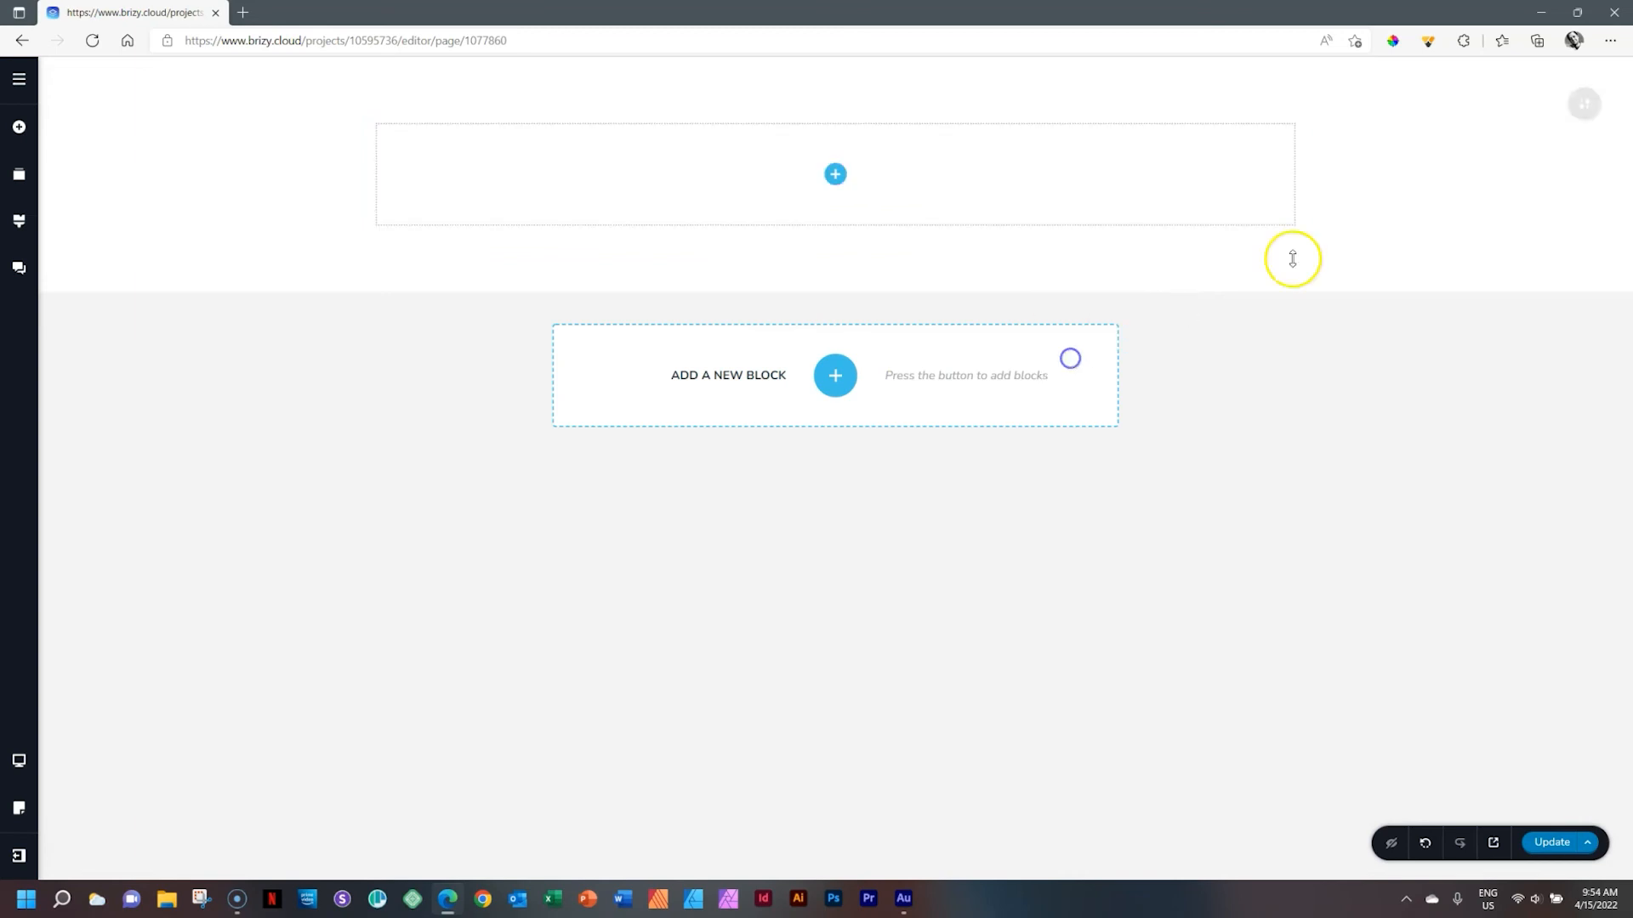
Drag a Column element from the Add Elements panel into the empty row
click(835, 182)
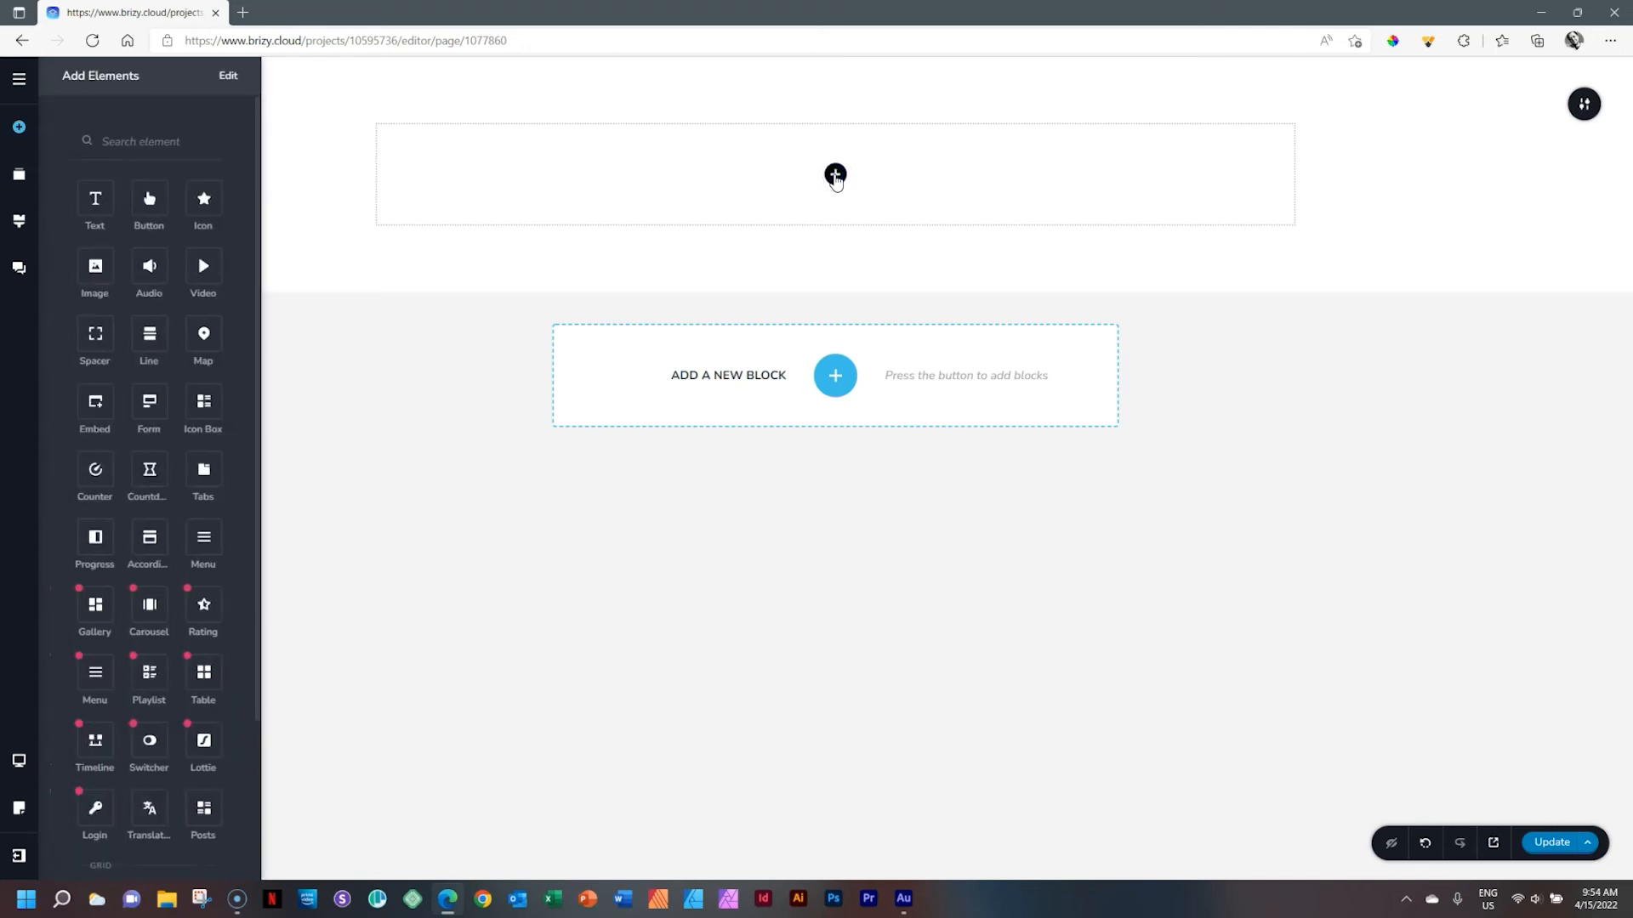
scroll(230, 222, down, 1)
scroll(233, 225, down, 2)
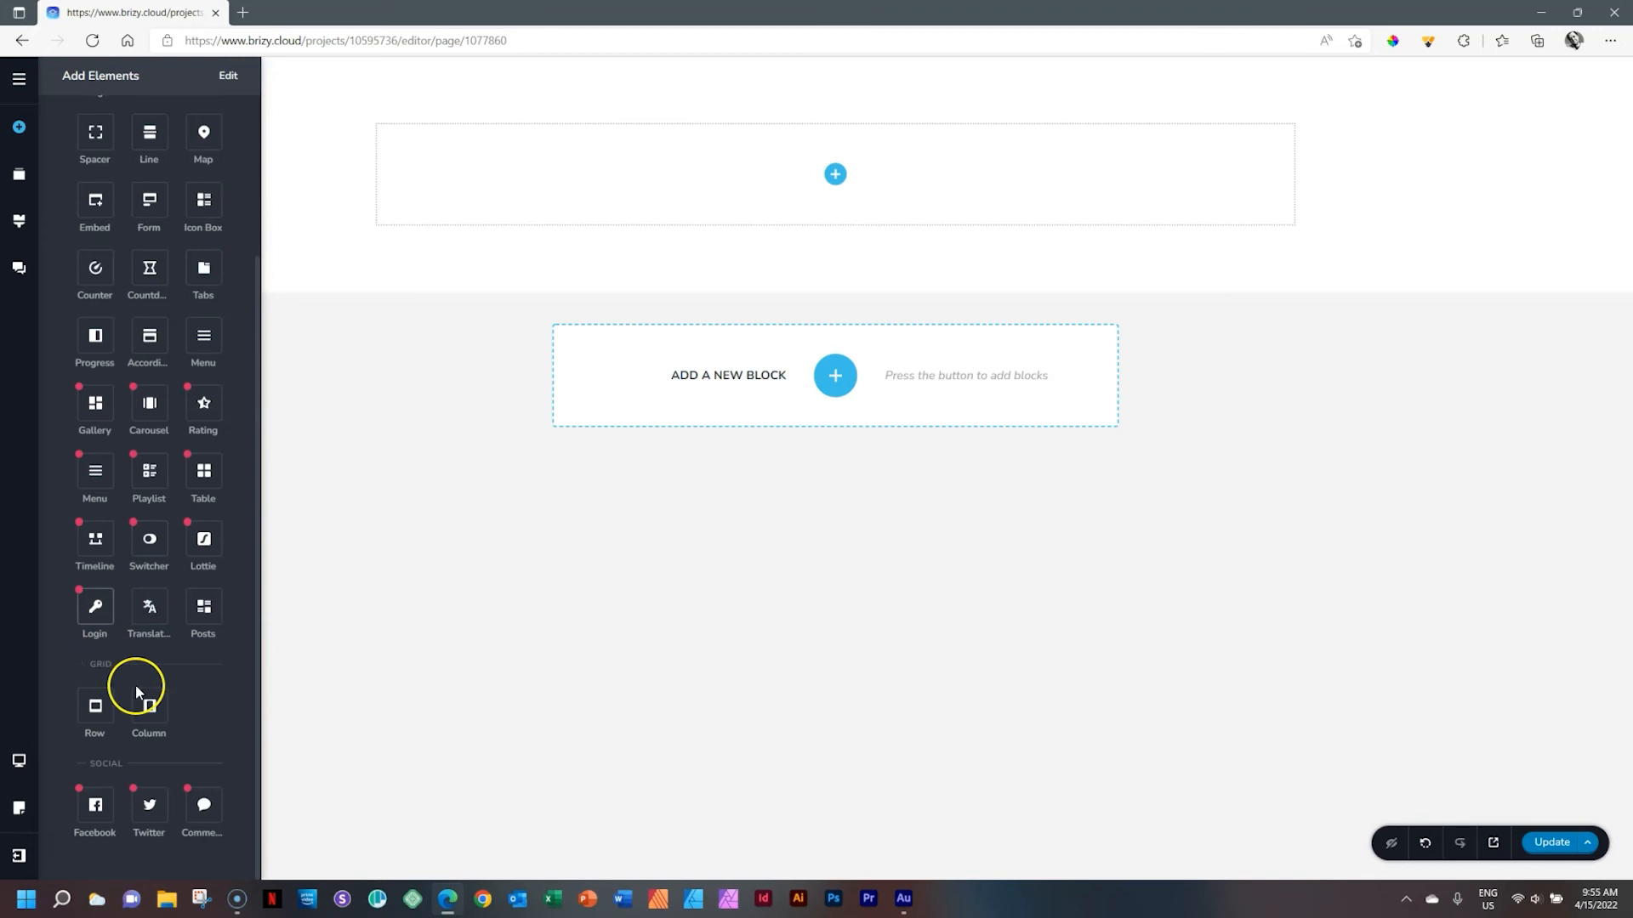
drag(156, 703, 834, 182)
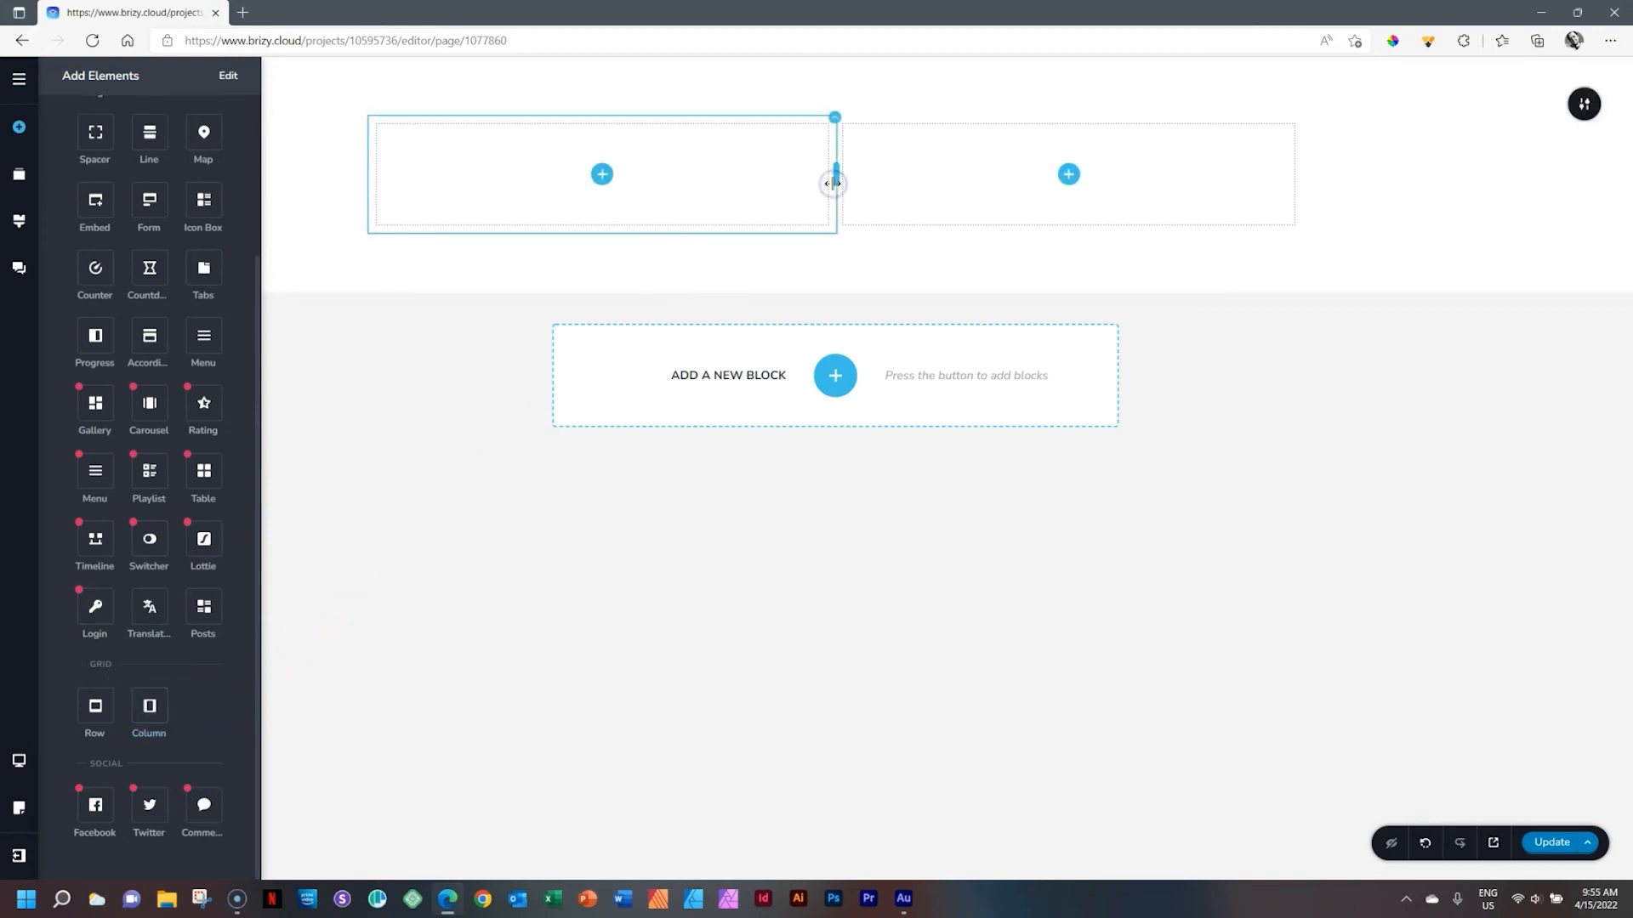
click(1116, 190)
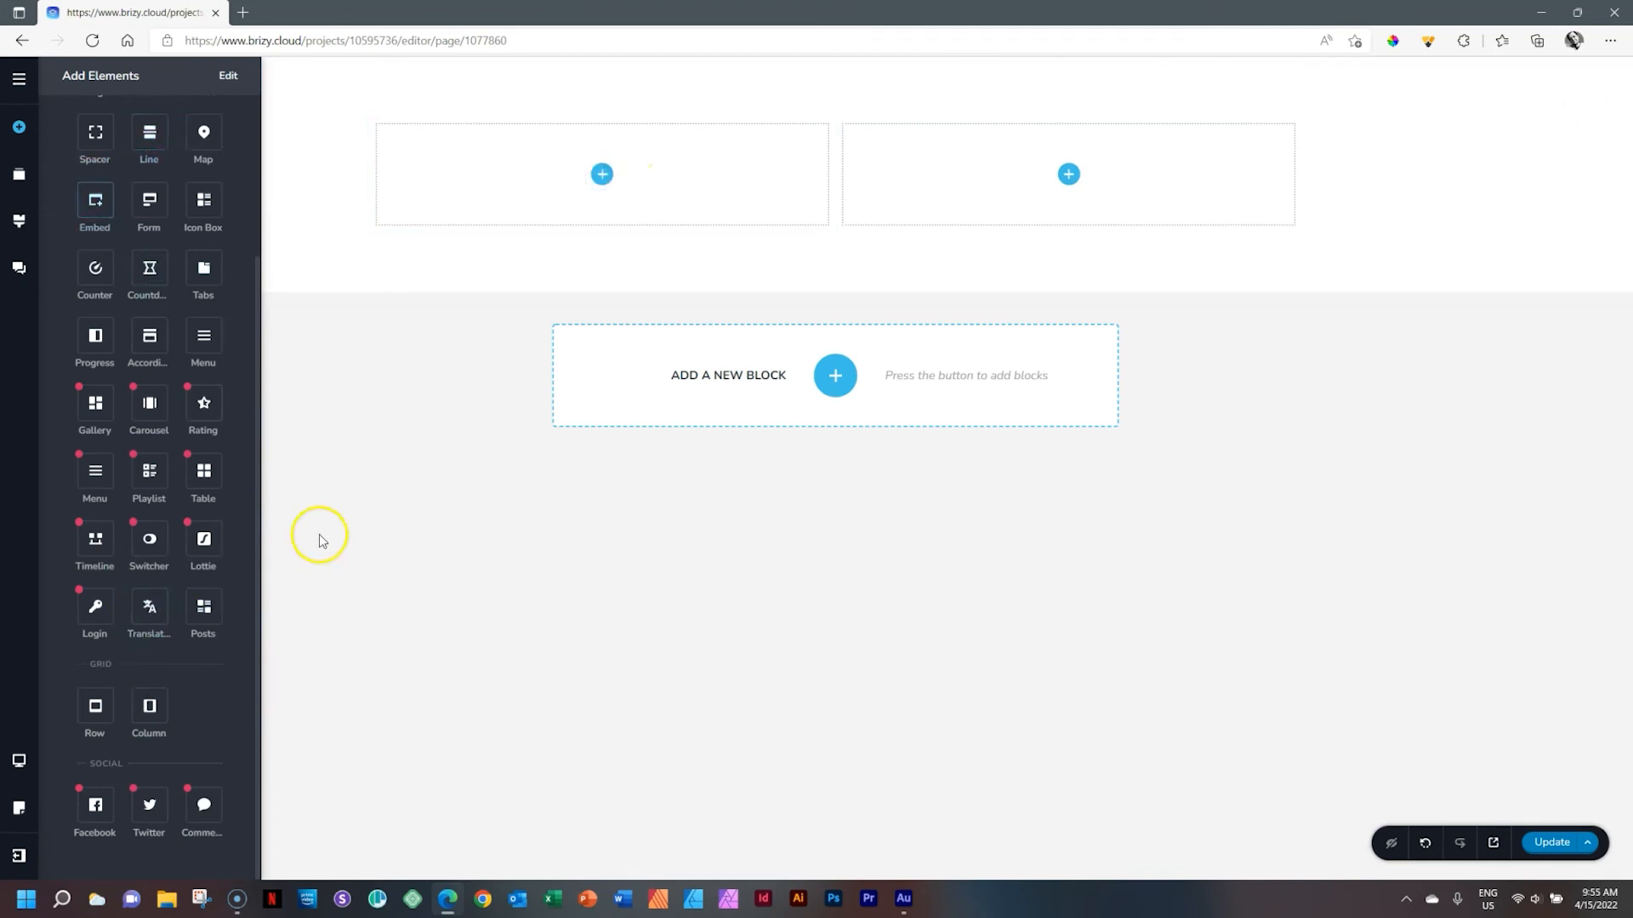
Add a third column to the row by dragging a Column element from the Add Elements panel
click(400, 361)
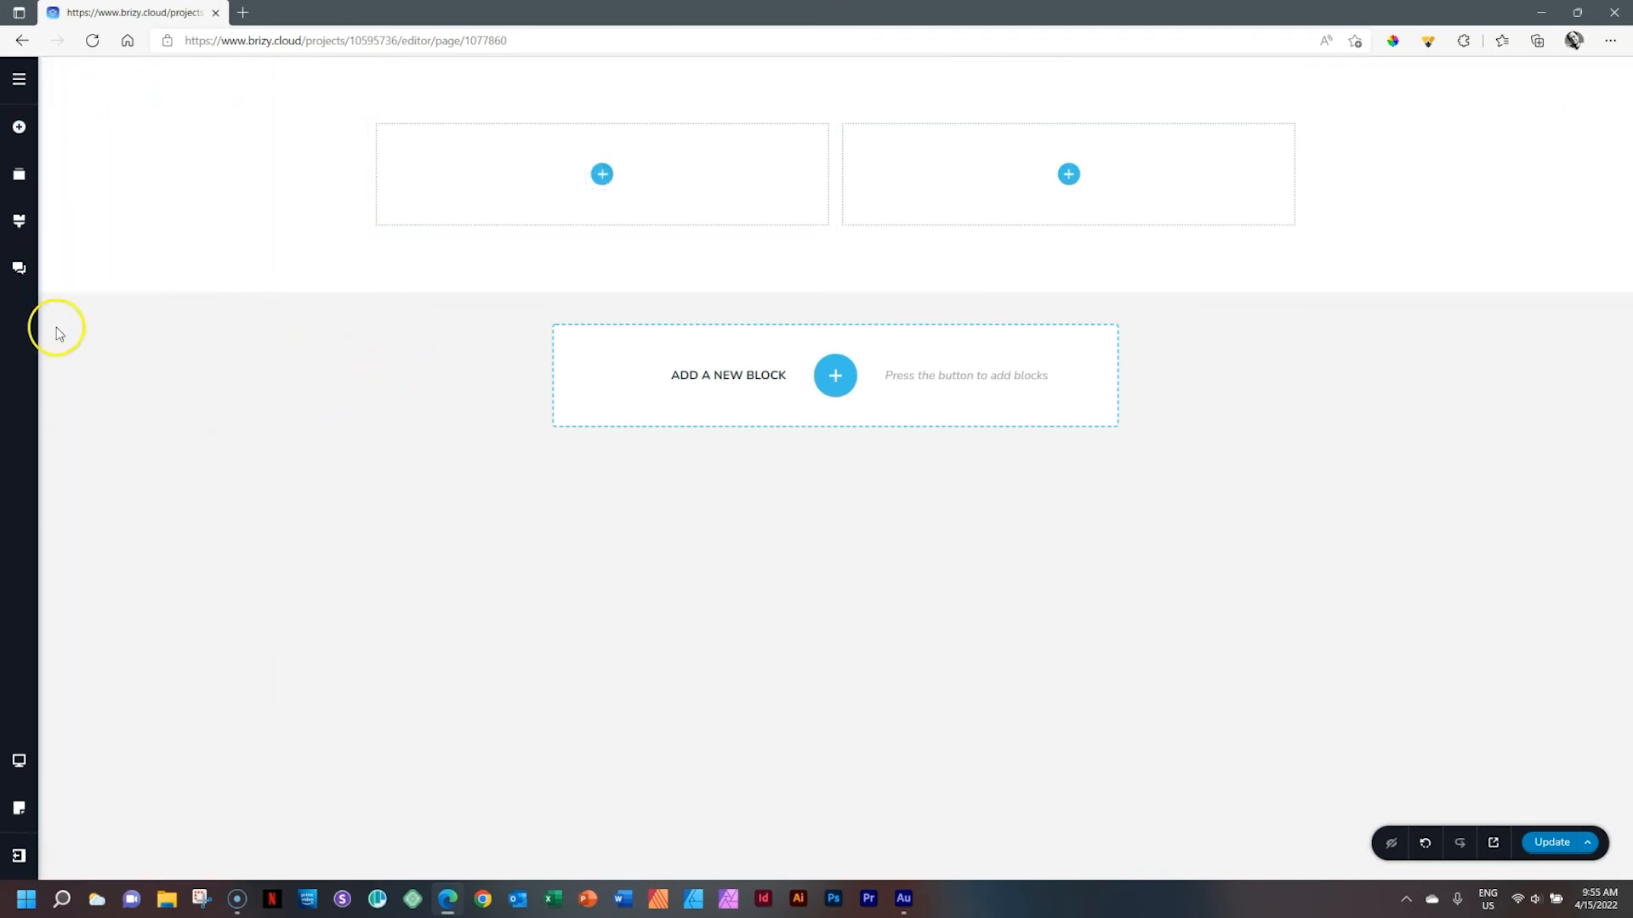
click(603, 176)
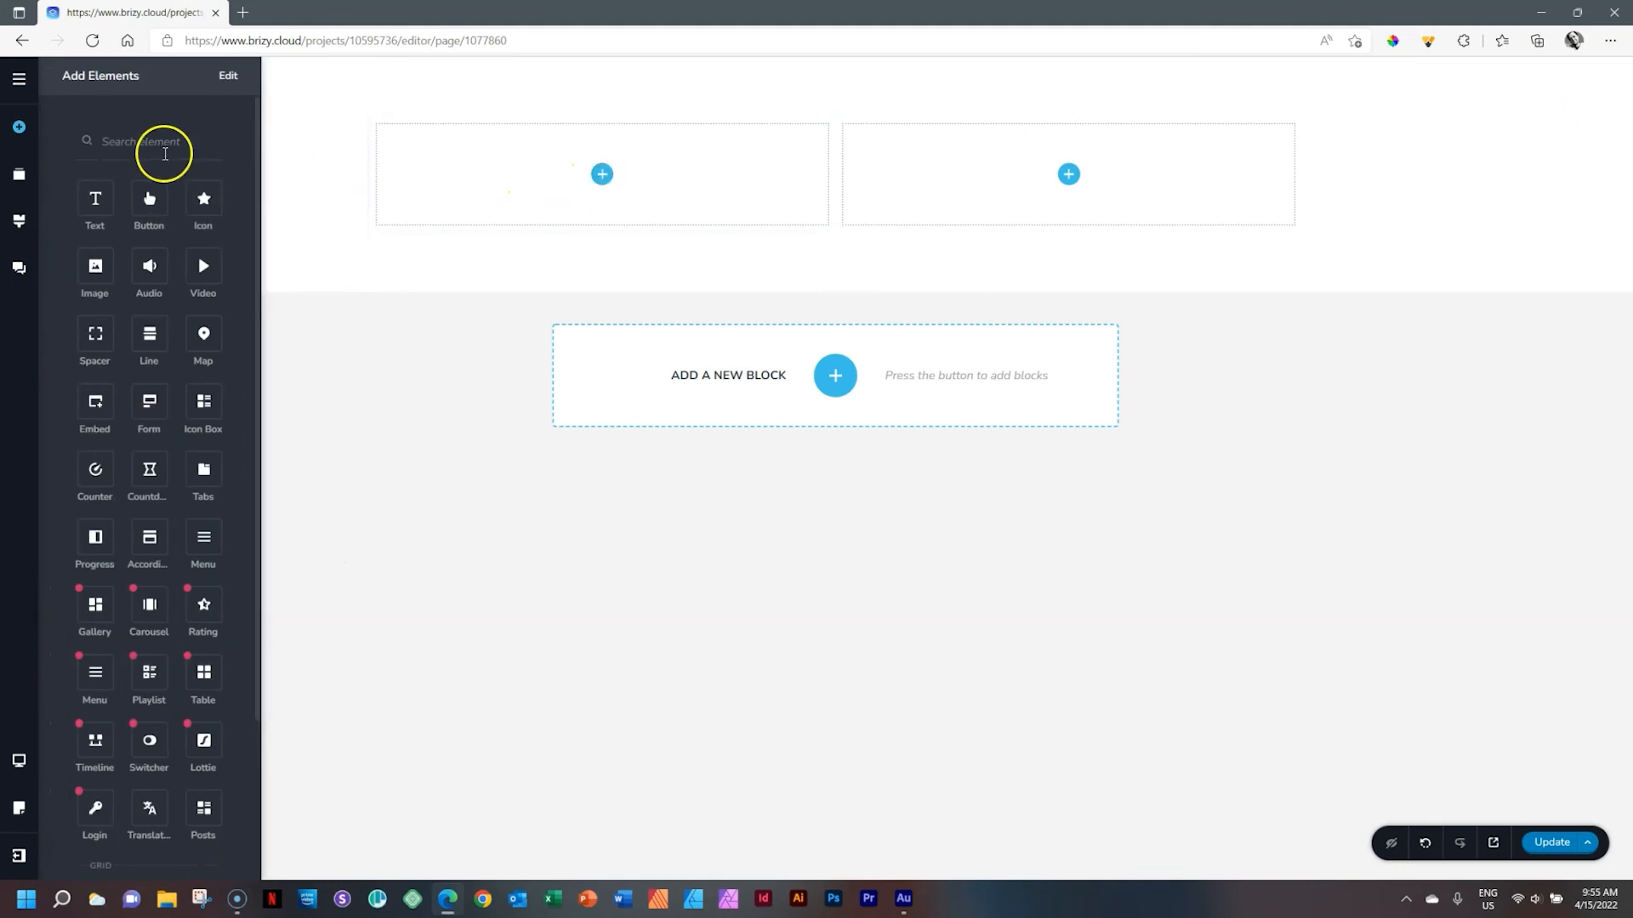
drag(258, 289, 259, 232)
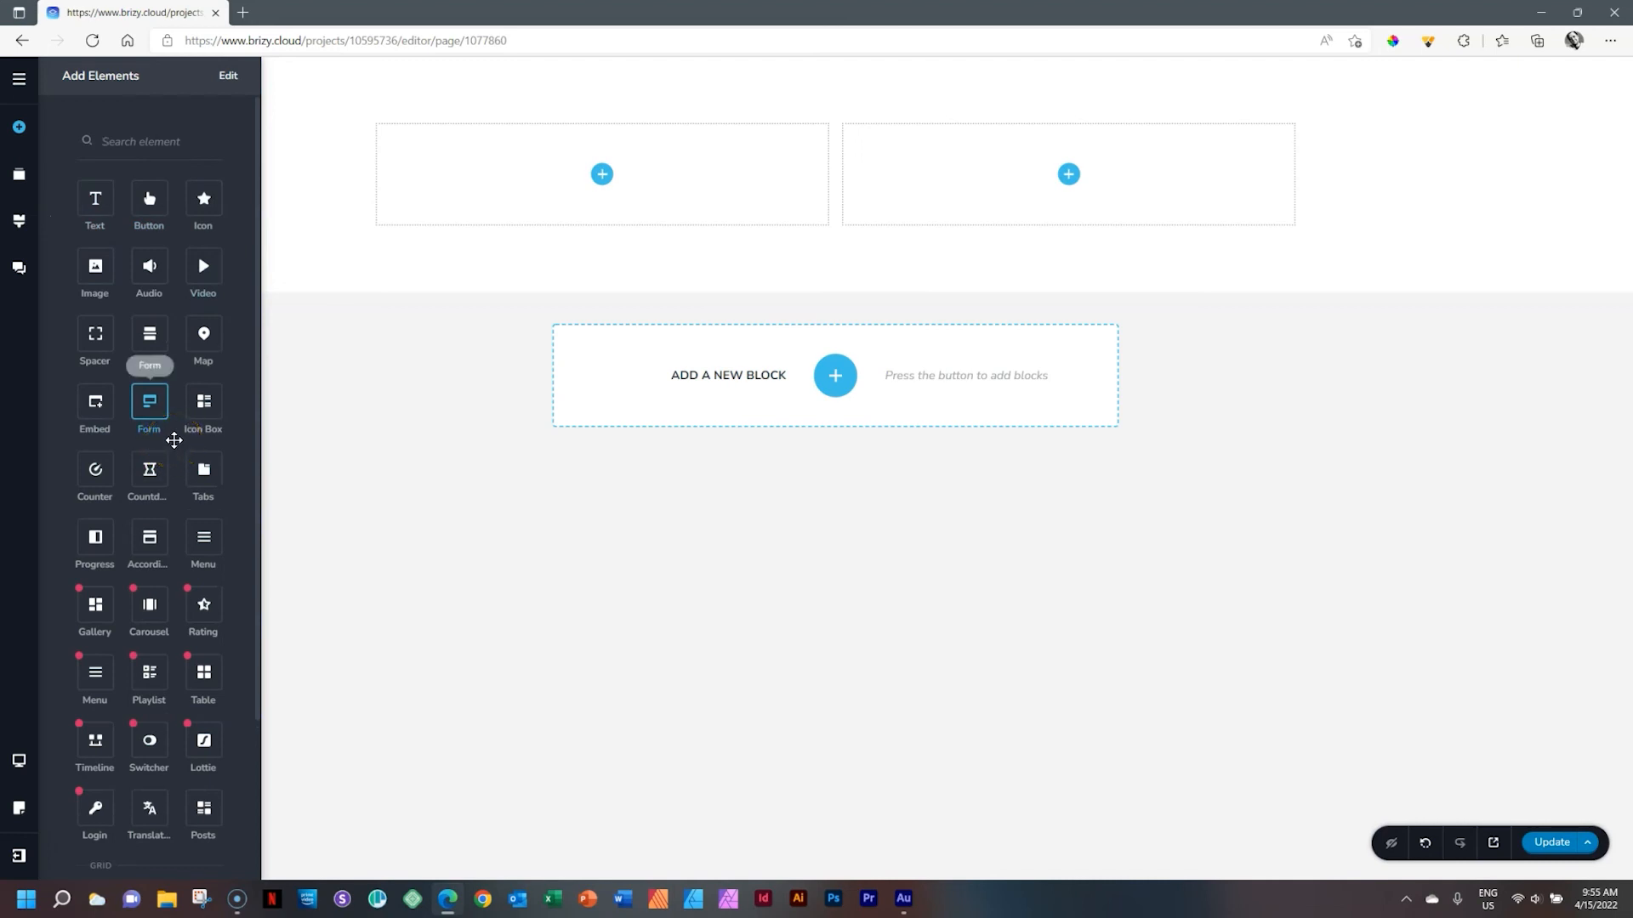
drag(173, 439, 255, 553)
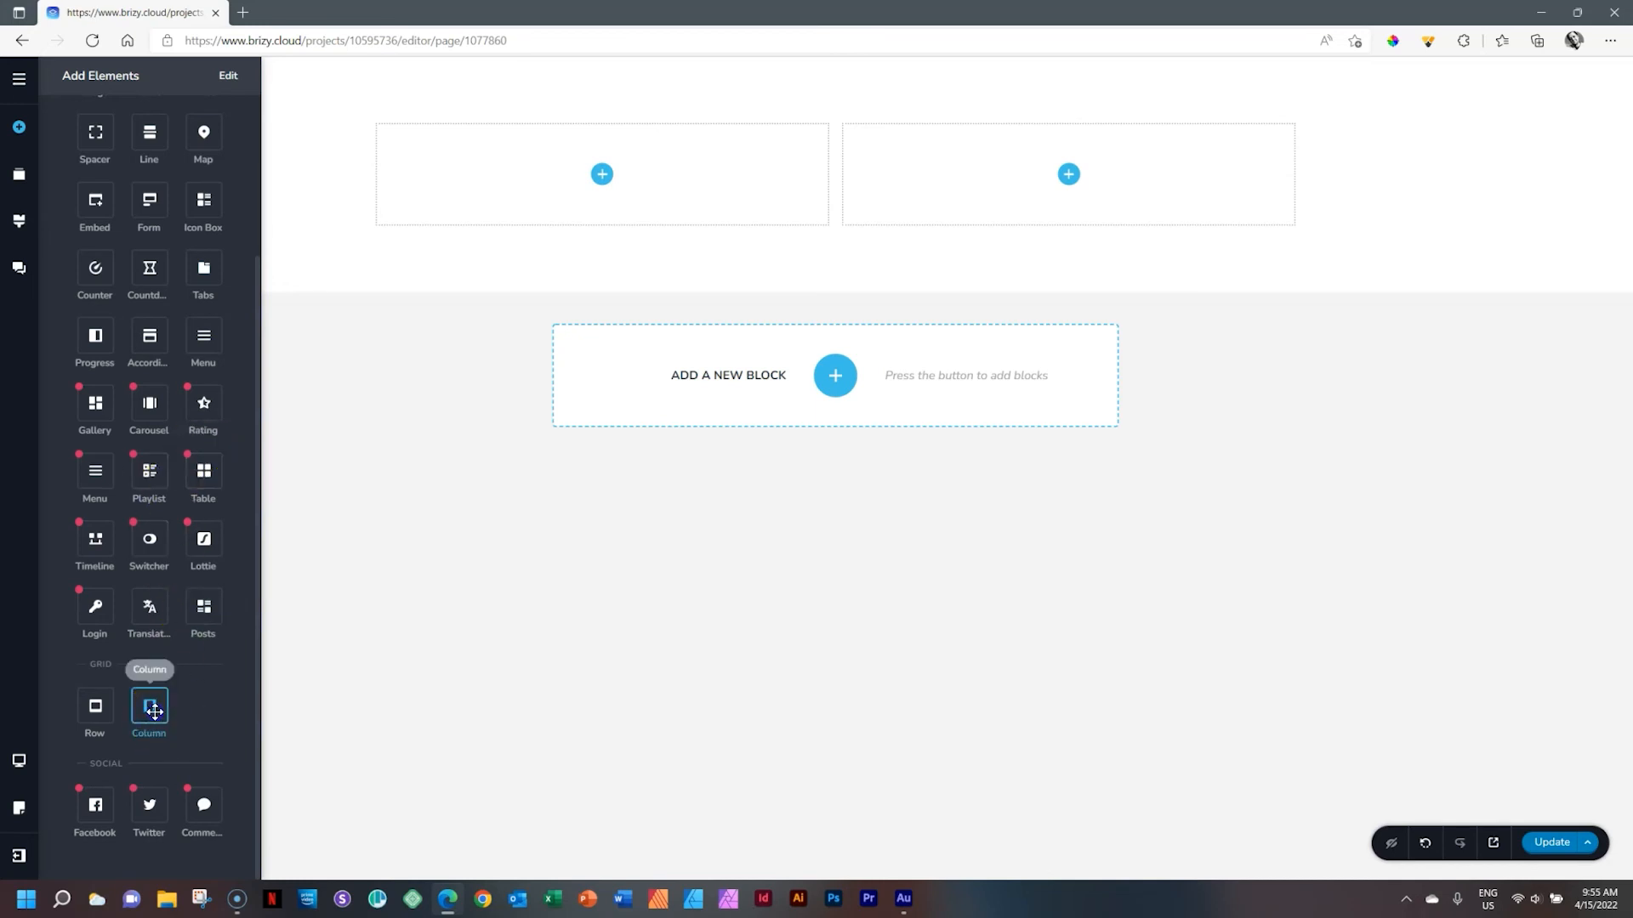
drag(172, 708, 612, 173)
click(565, 273)
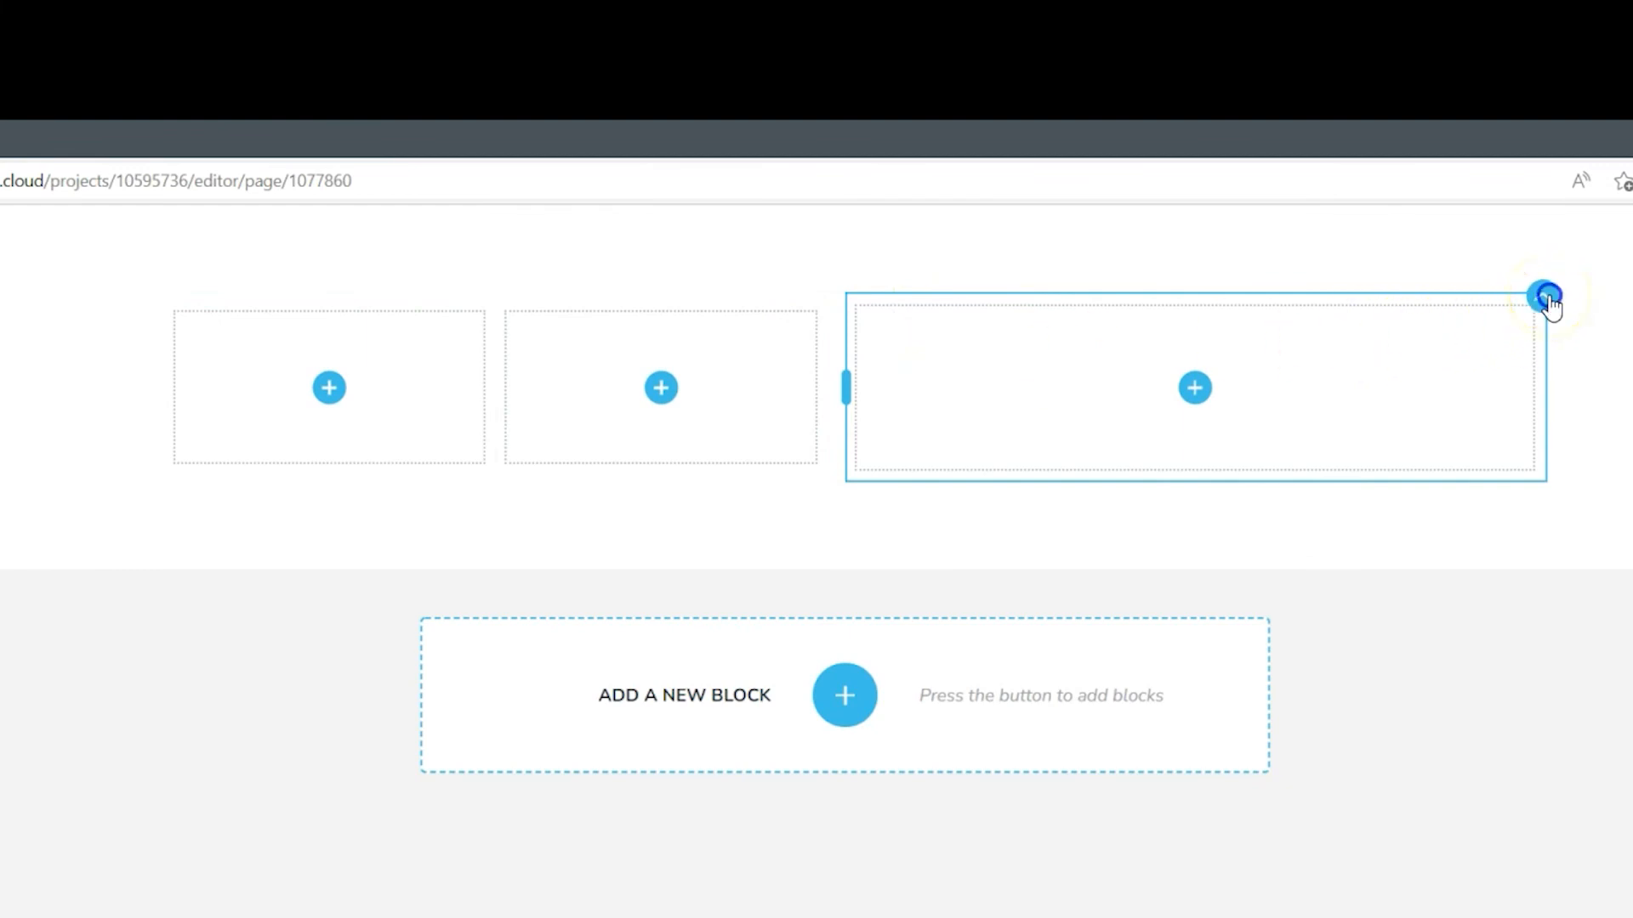
Move the wide third column in beside the other two, making three equal columns in one row
drag(1546, 299, 815, 384)
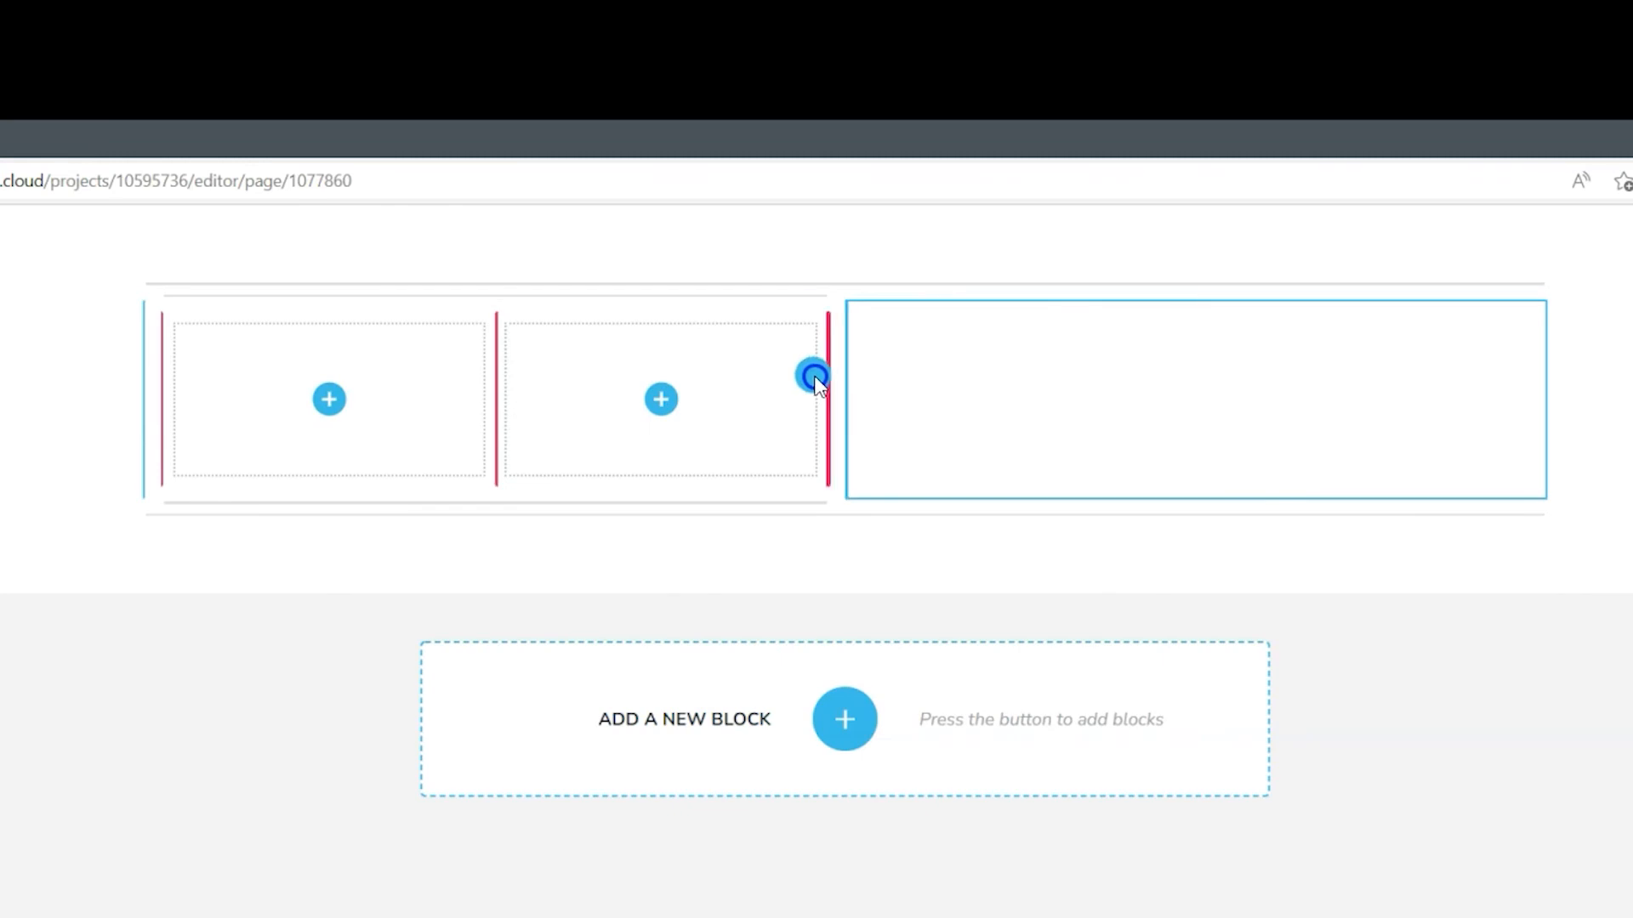
drag(814, 380, 817, 379)
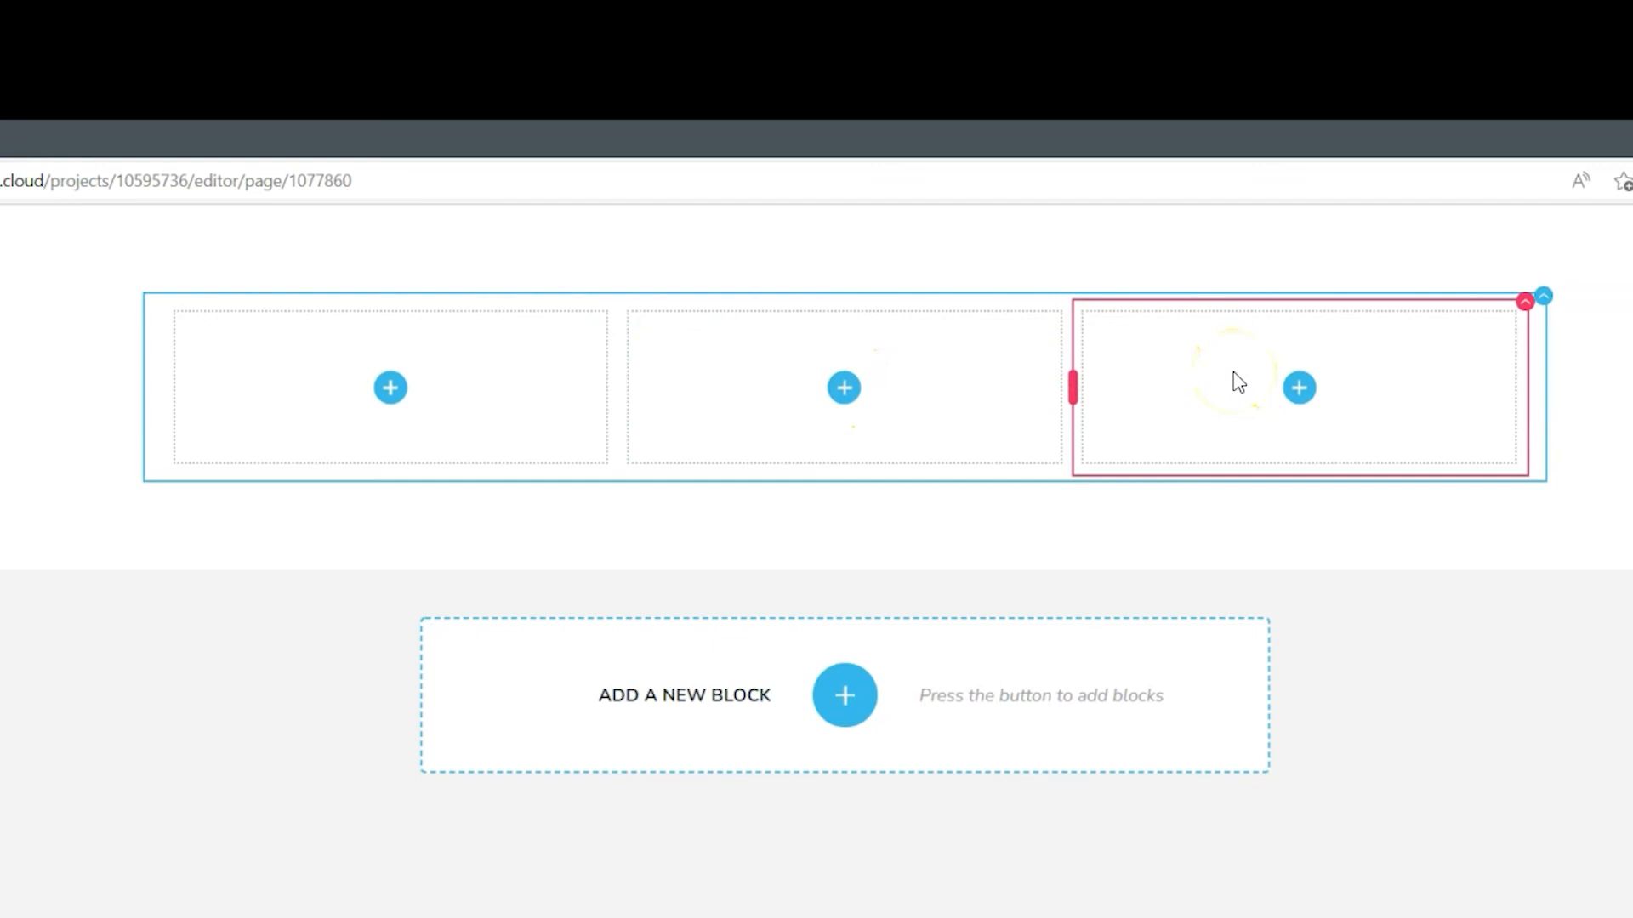
Move the third column below the other two so it spans the full width
click(1523, 302)
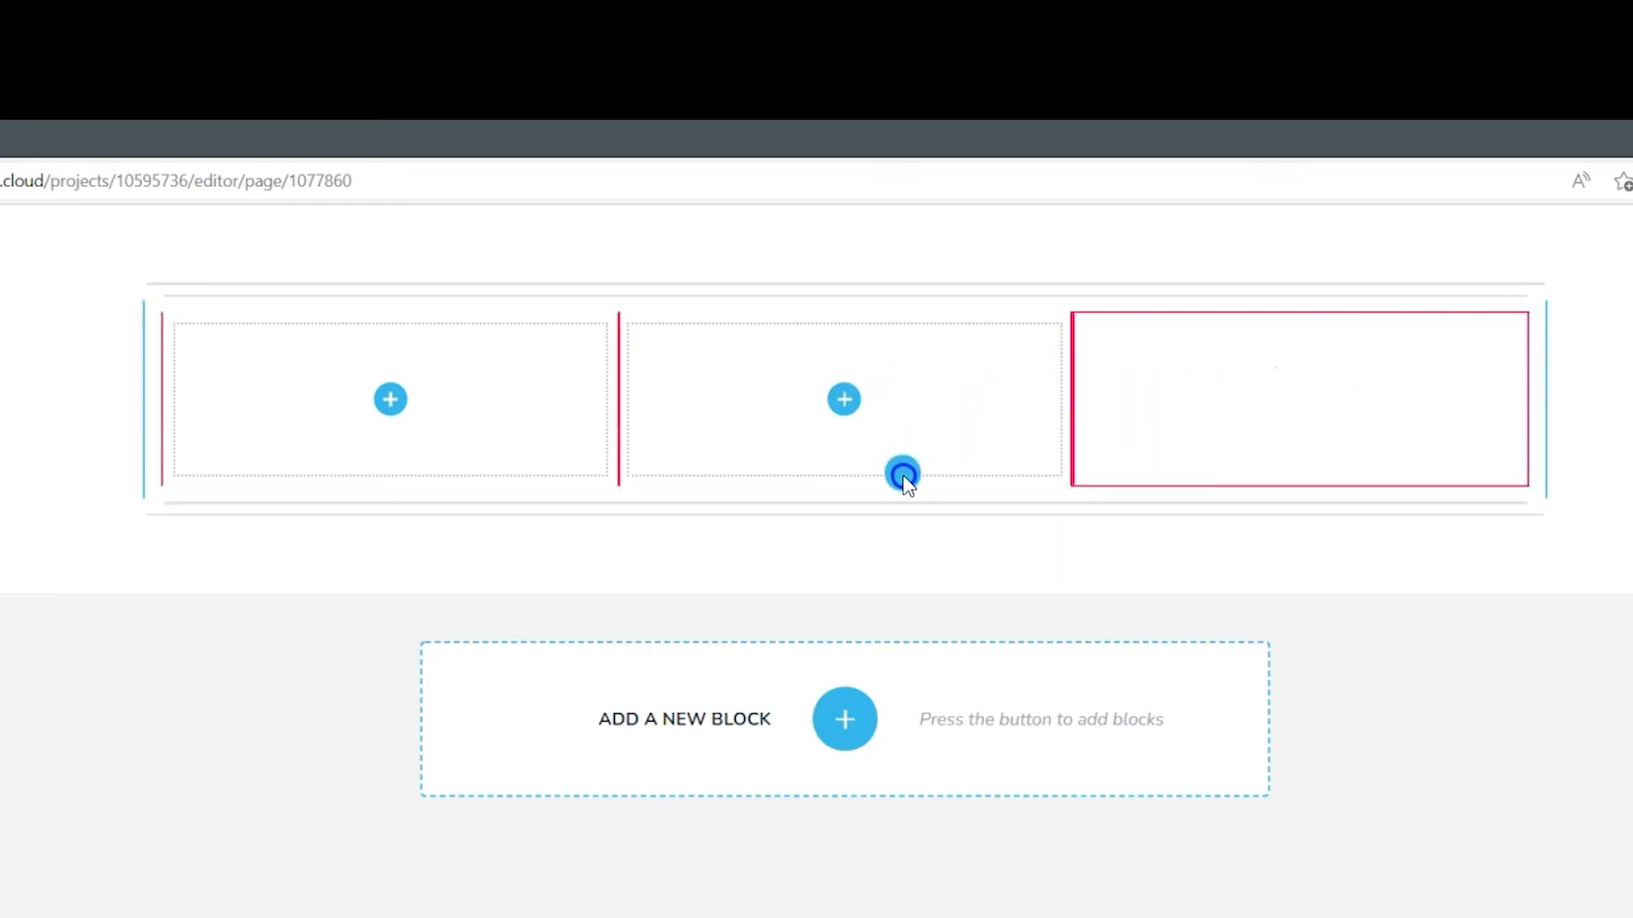
drag(910, 485, 910, 485)
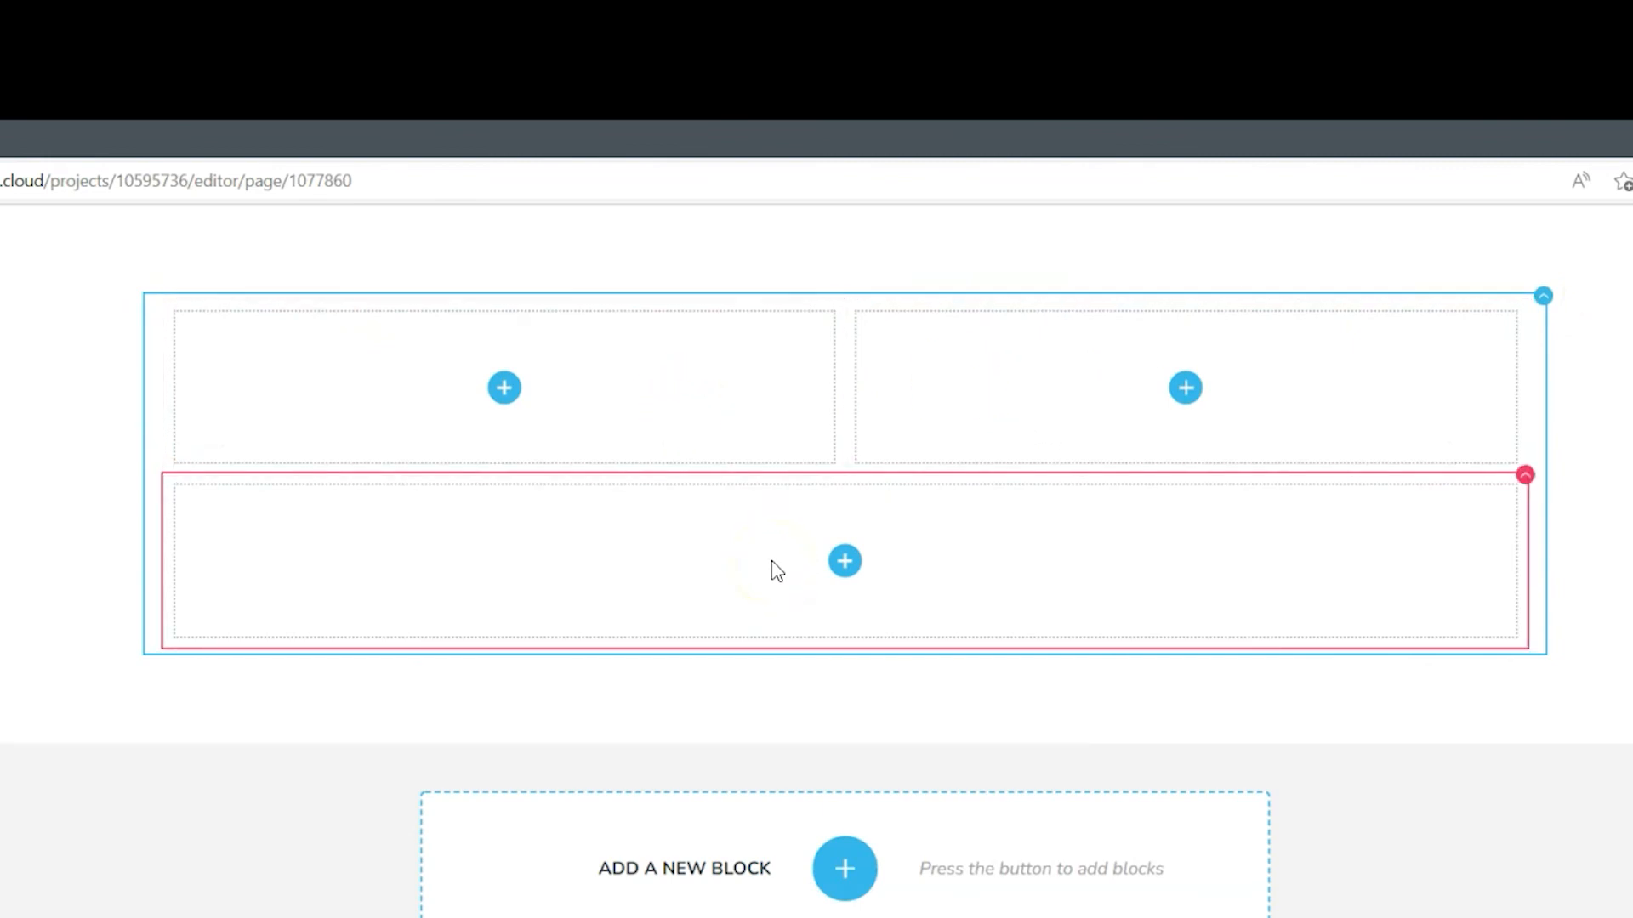
Rearrange the columns back into a single row of four equal columns
click(1524, 480)
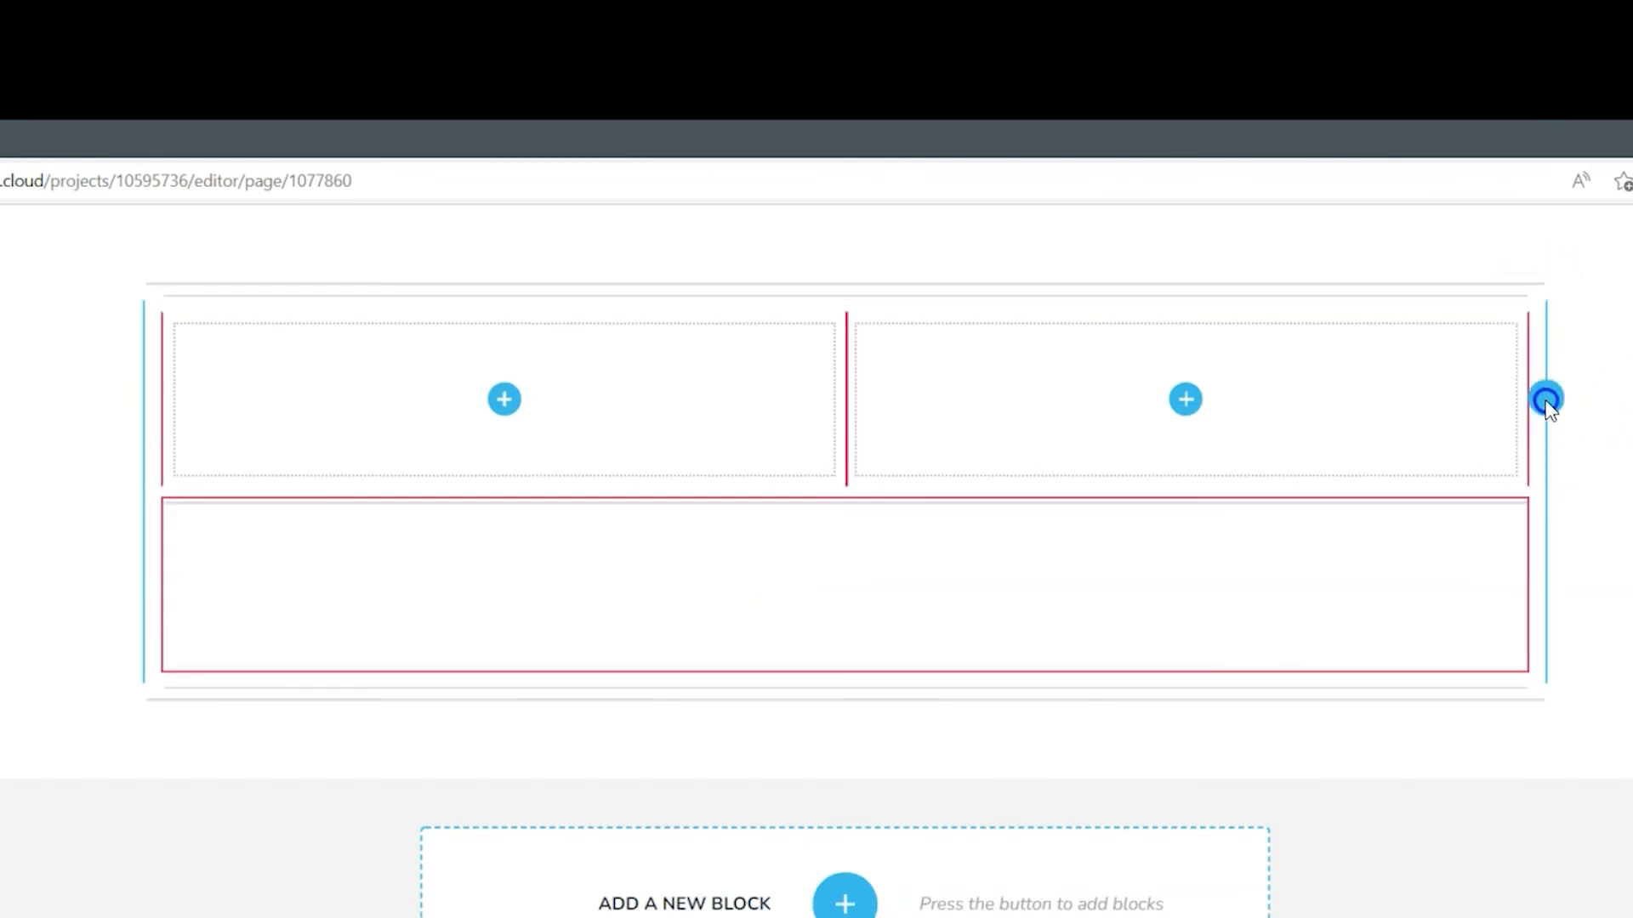
drag(1544, 401, 1545, 401)
drag(824, 304, 1541, 387)
drag(591, 299, 1542, 375)
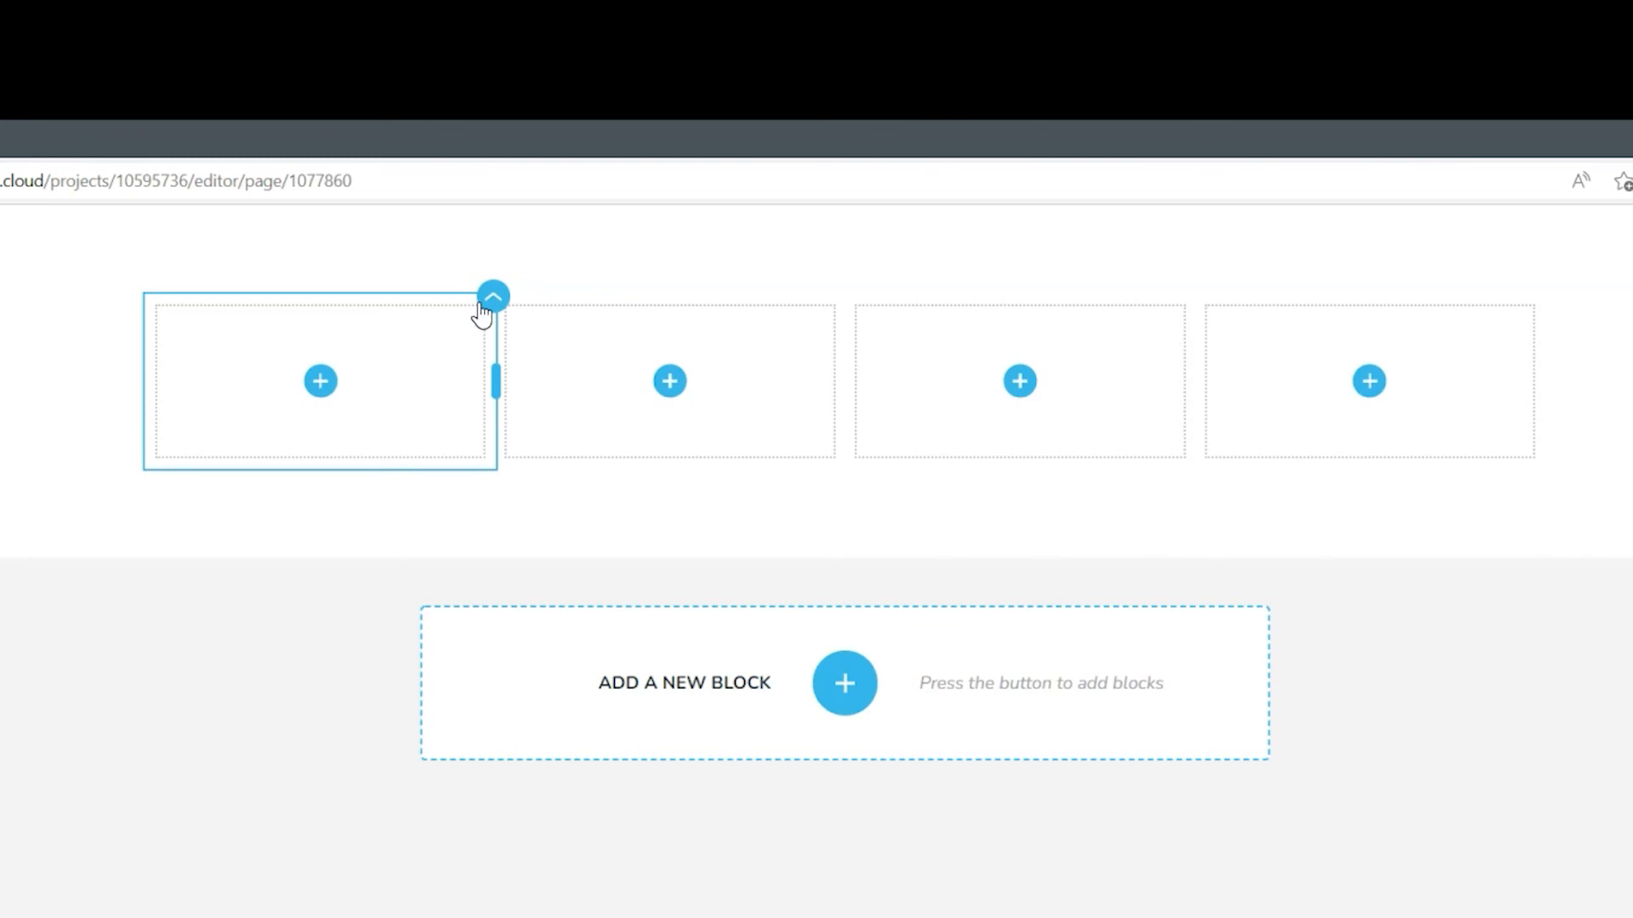
Nest two columns inside the first column as a row, leaving one wide column on the right
click(762, 387)
click(843, 299)
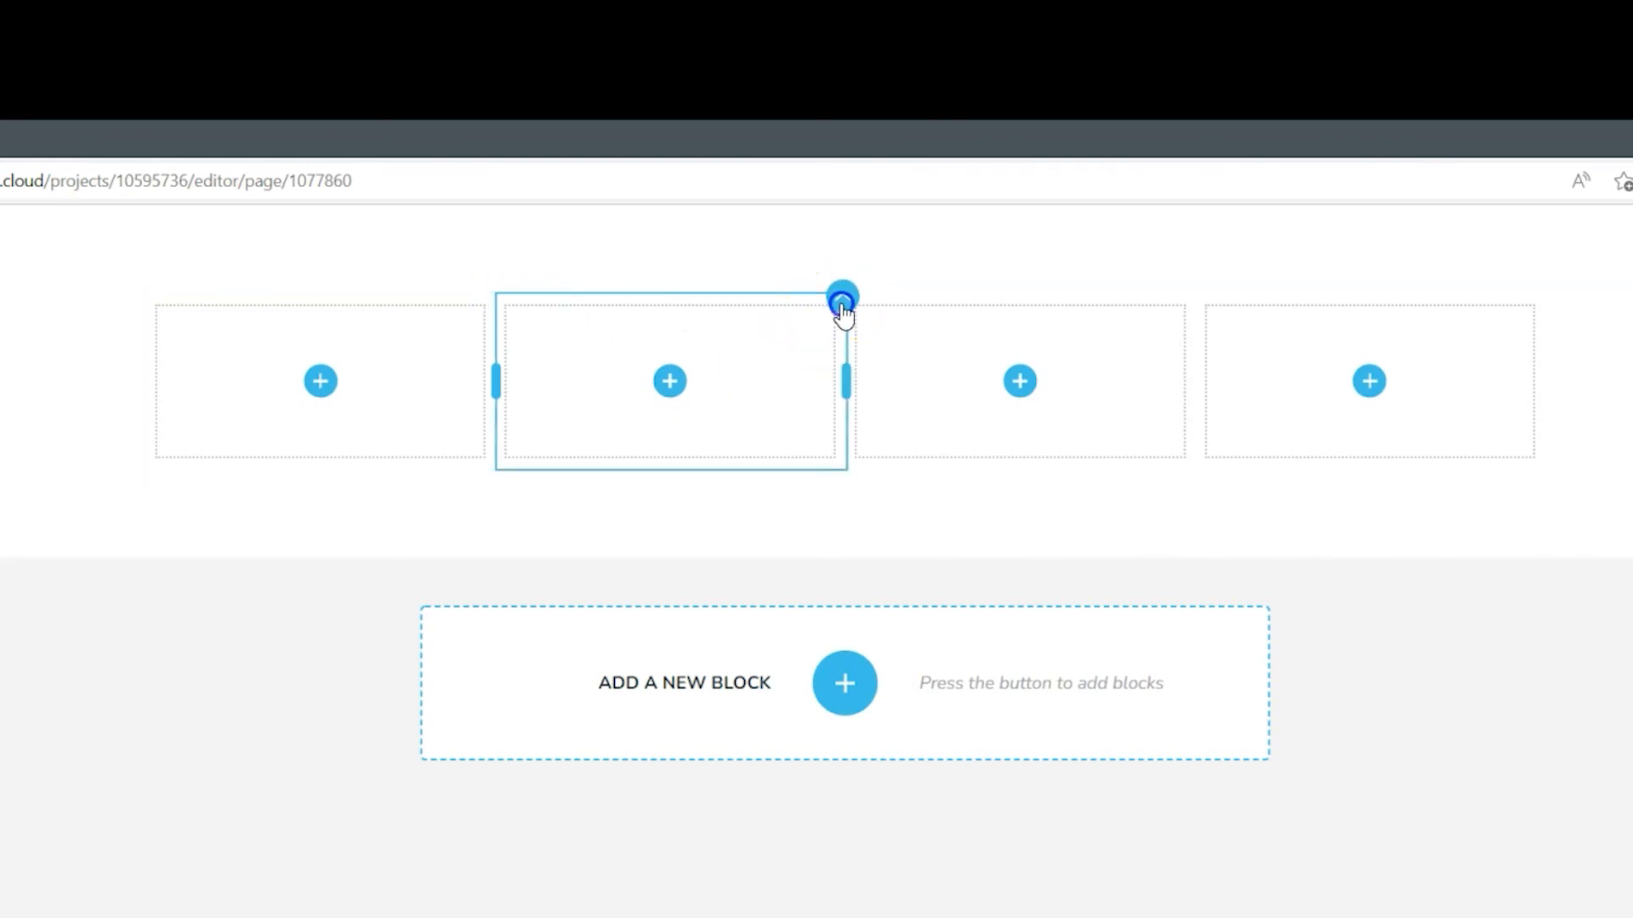
drag(291, 381, 340, 394)
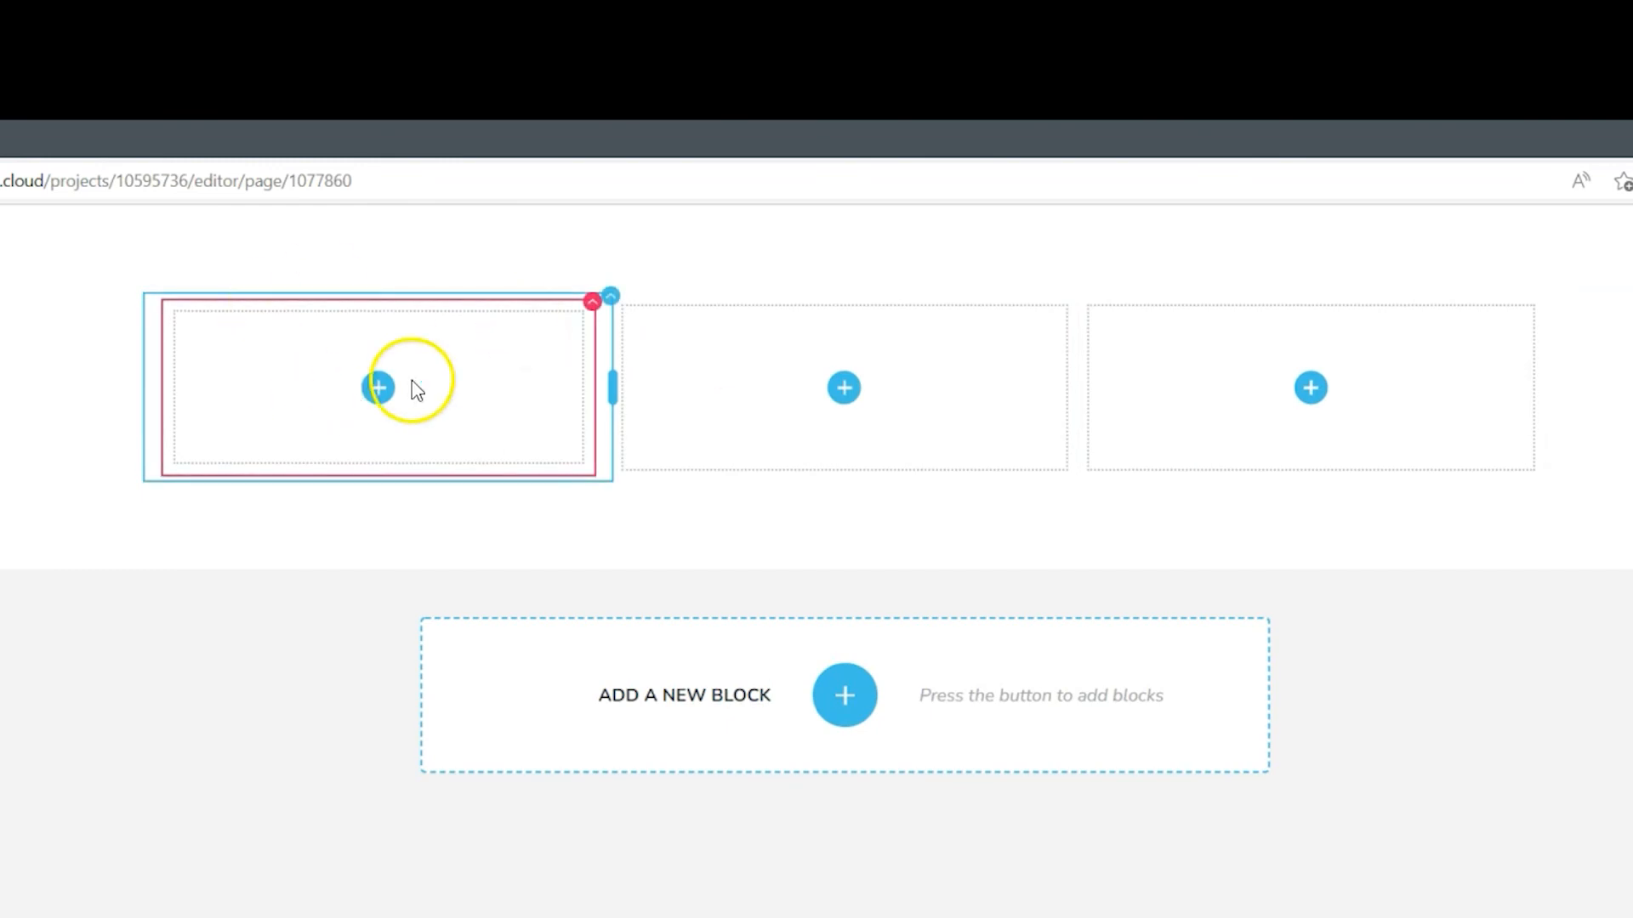
drag(1075, 294, 576, 407)
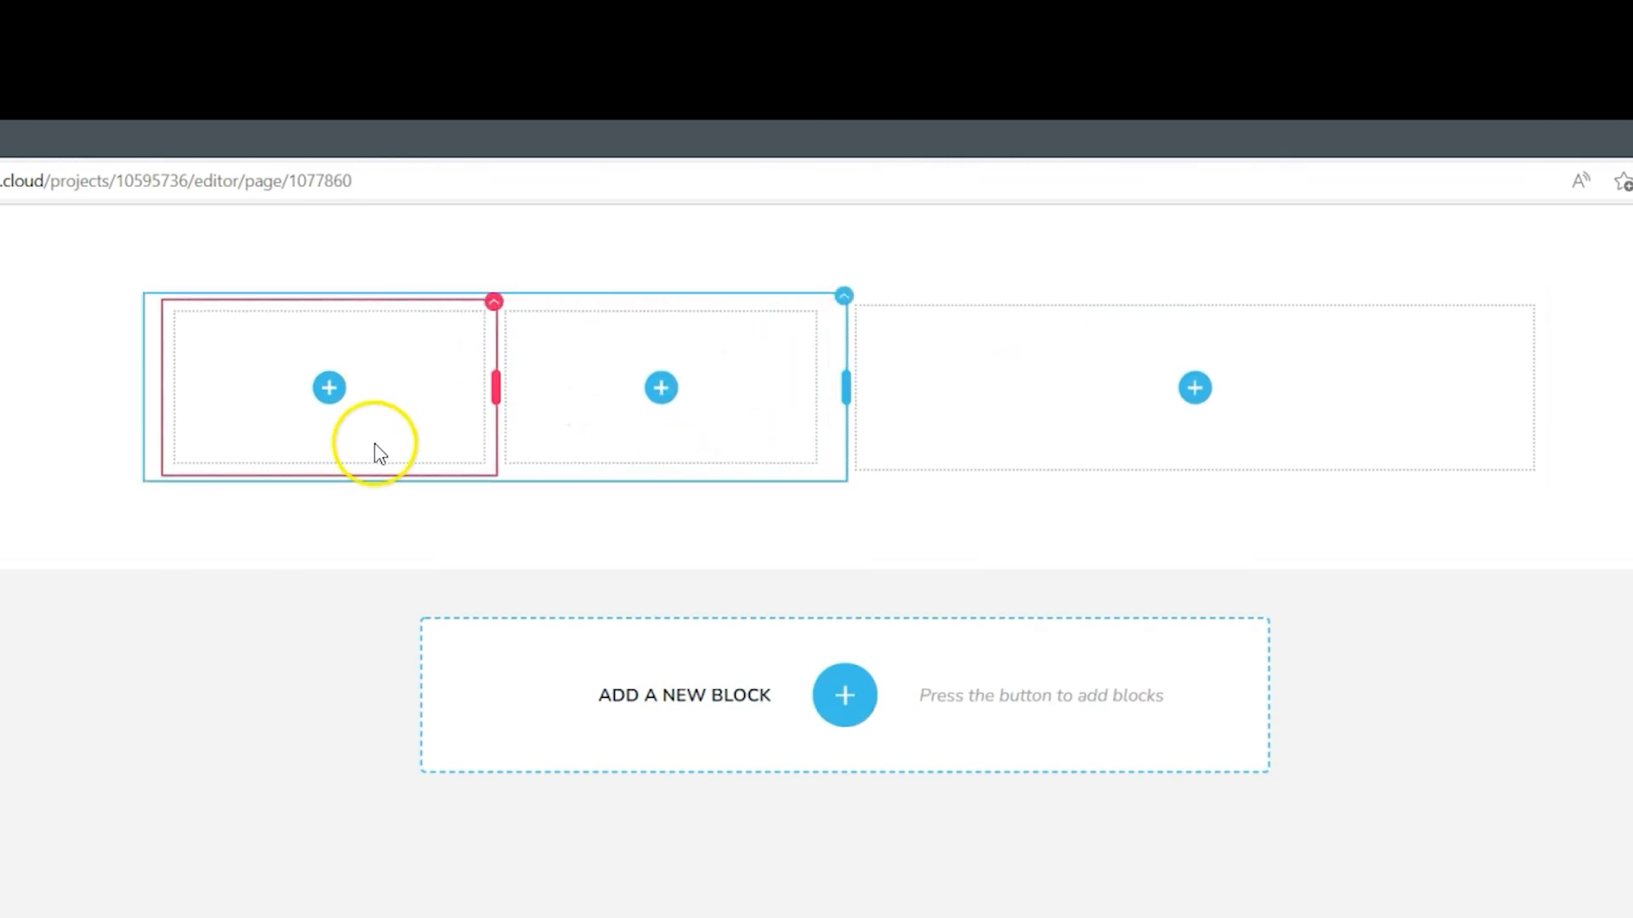
Add a column to the nested row and move it beneath as a full-width row
click(824, 303)
click(799, 361)
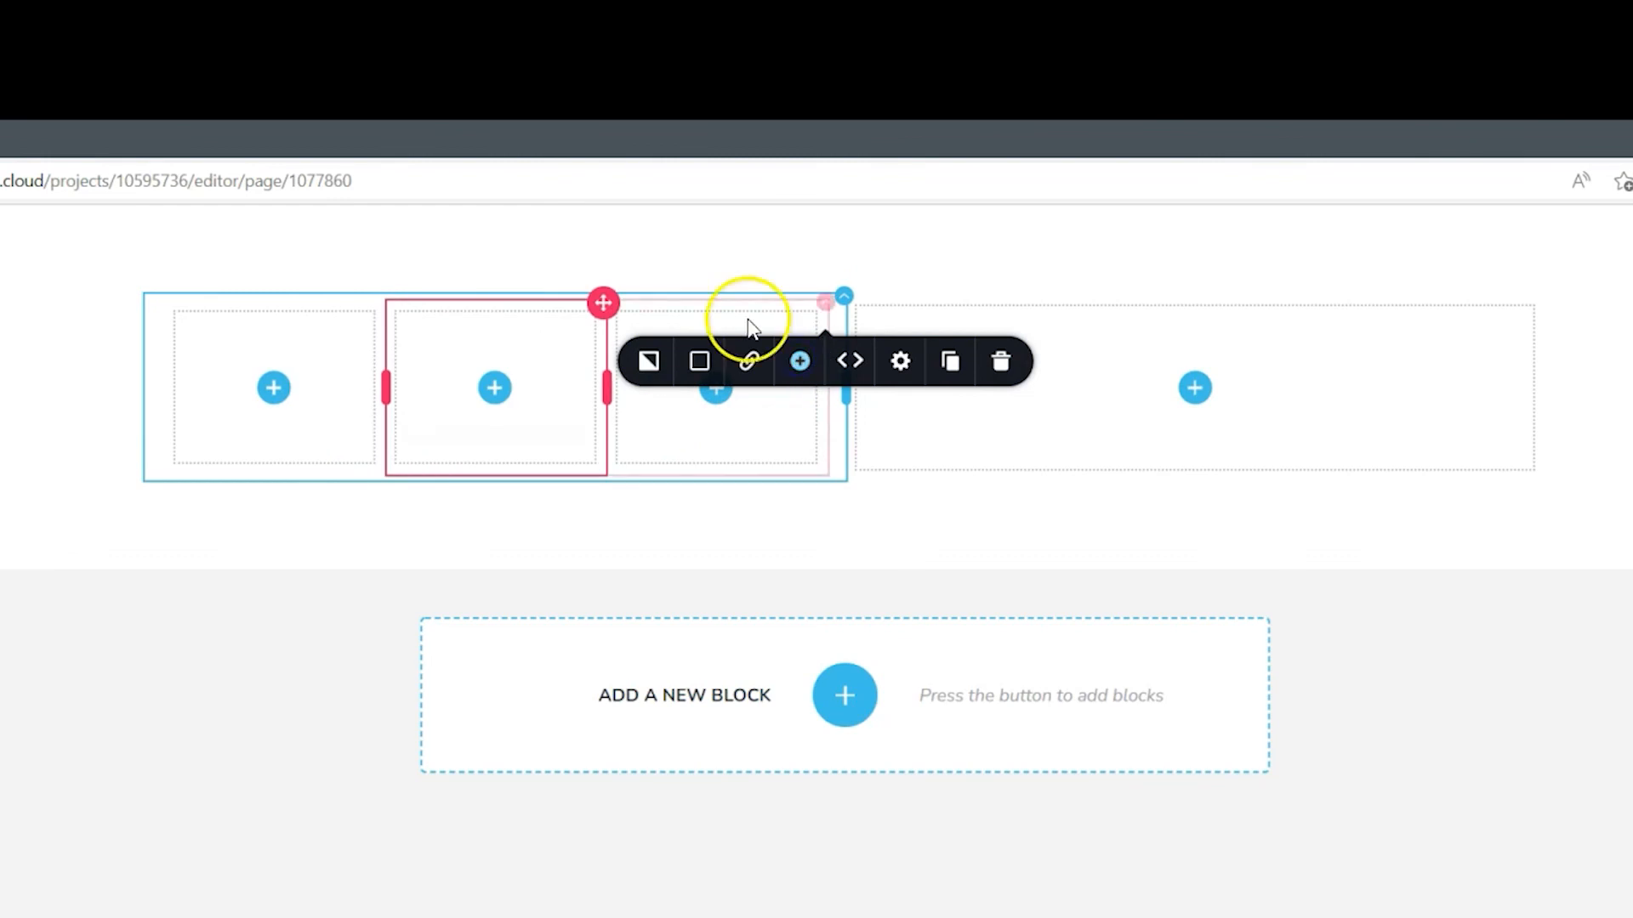
drag(824, 304, 613, 485)
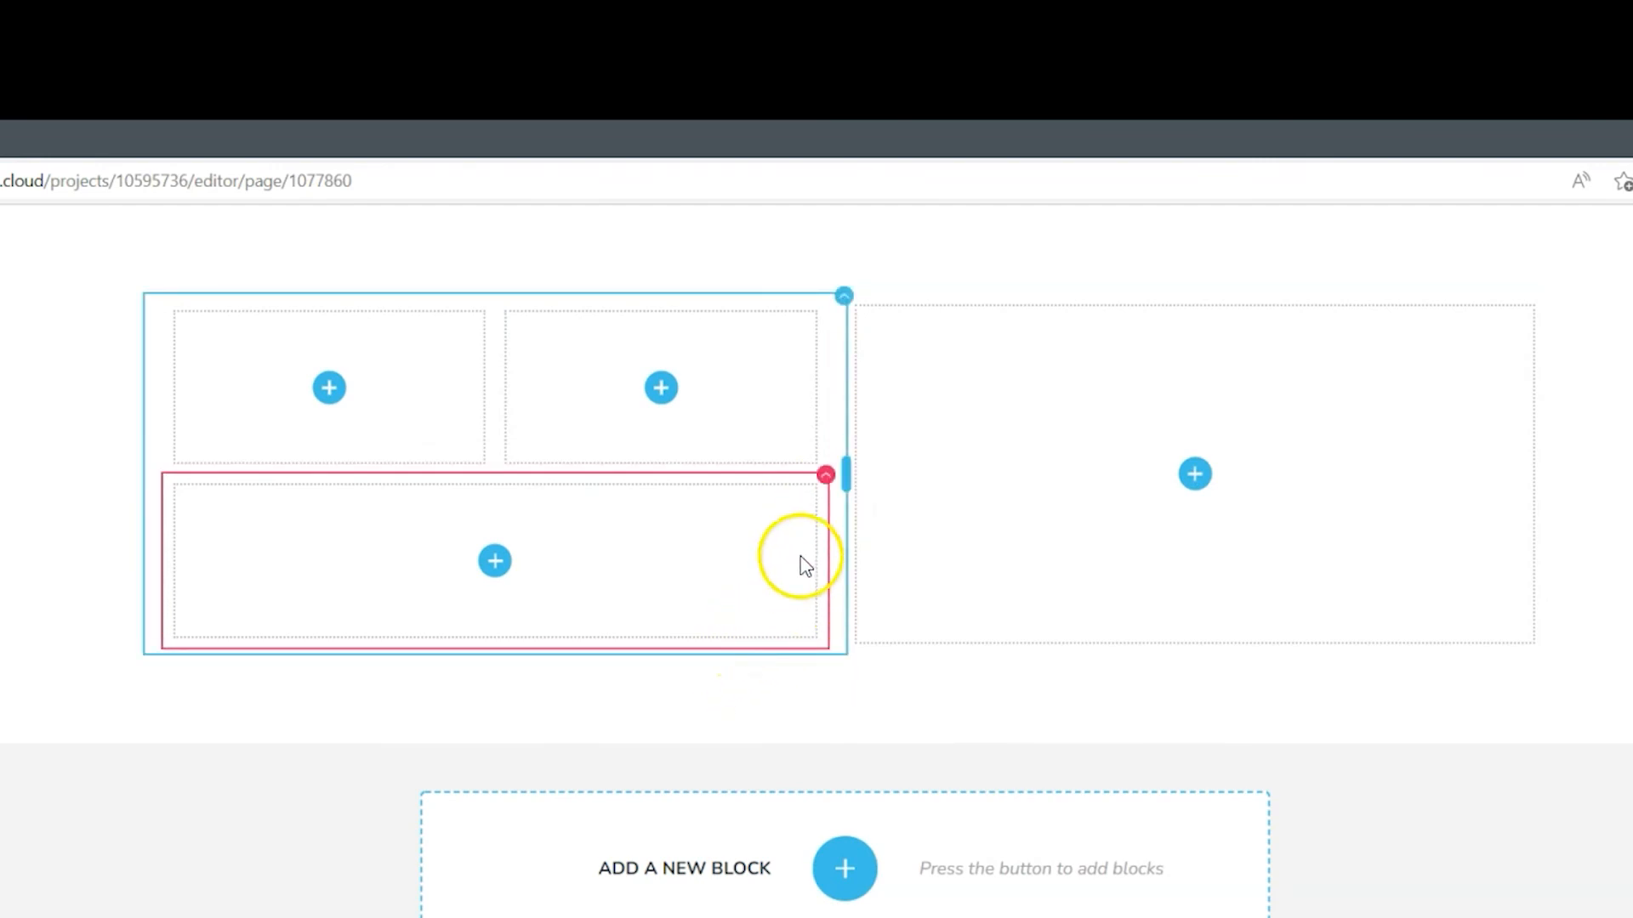
Add another column to the nested area and move it into a new full-width row at the bottom
click(823, 477)
click(826, 537)
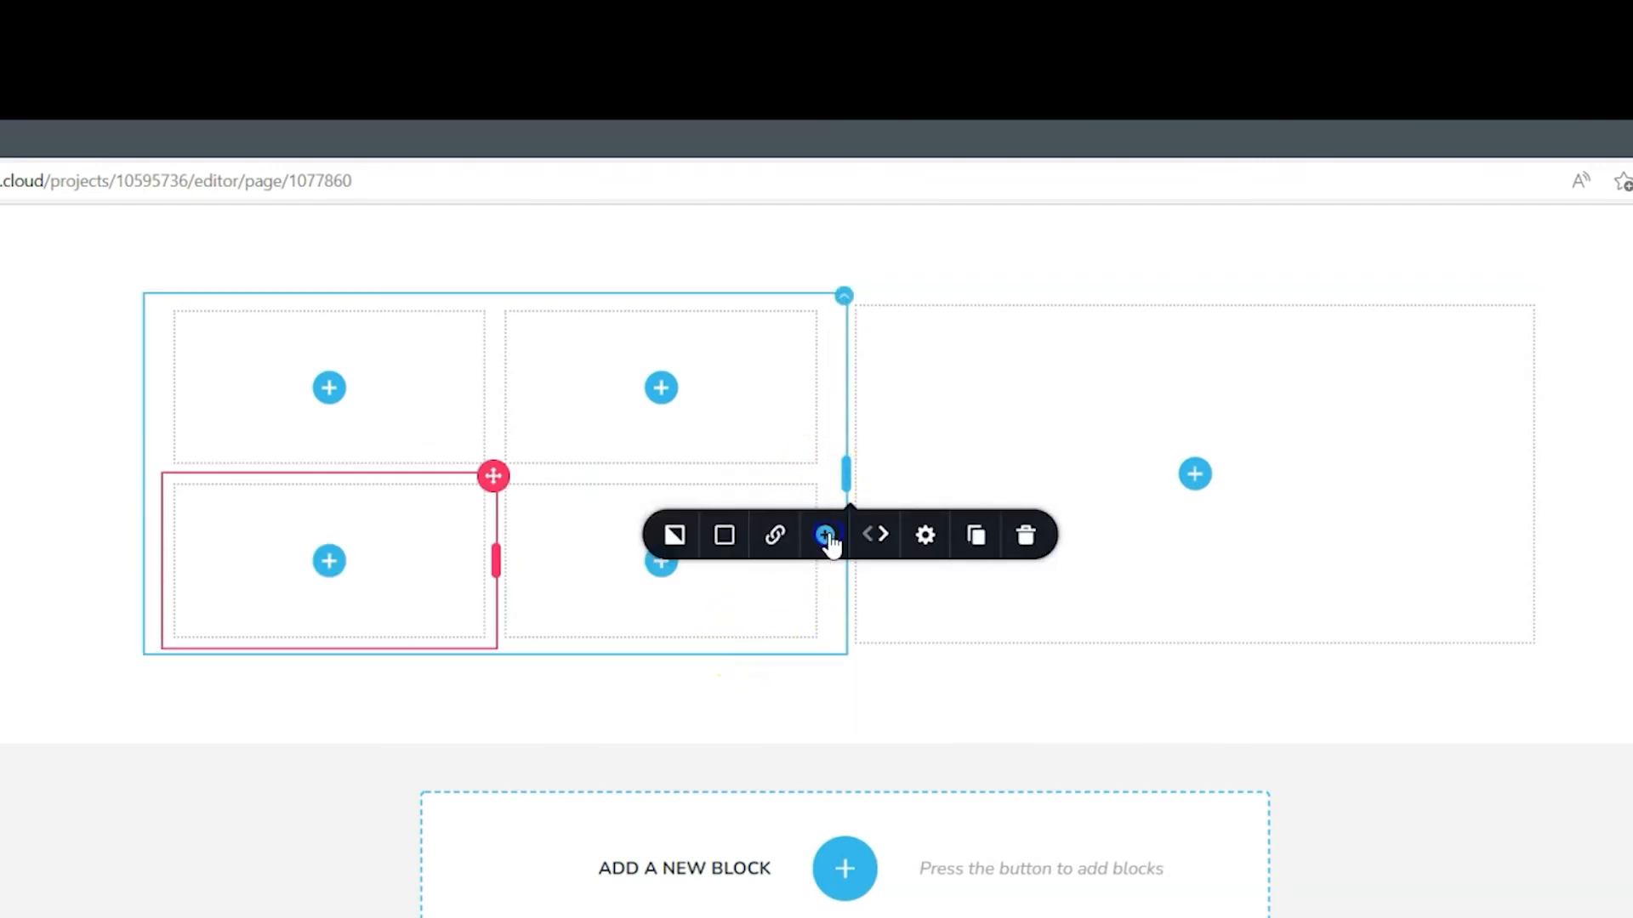
drag(493, 481, 493, 572)
drag(820, 473, 703, 672)
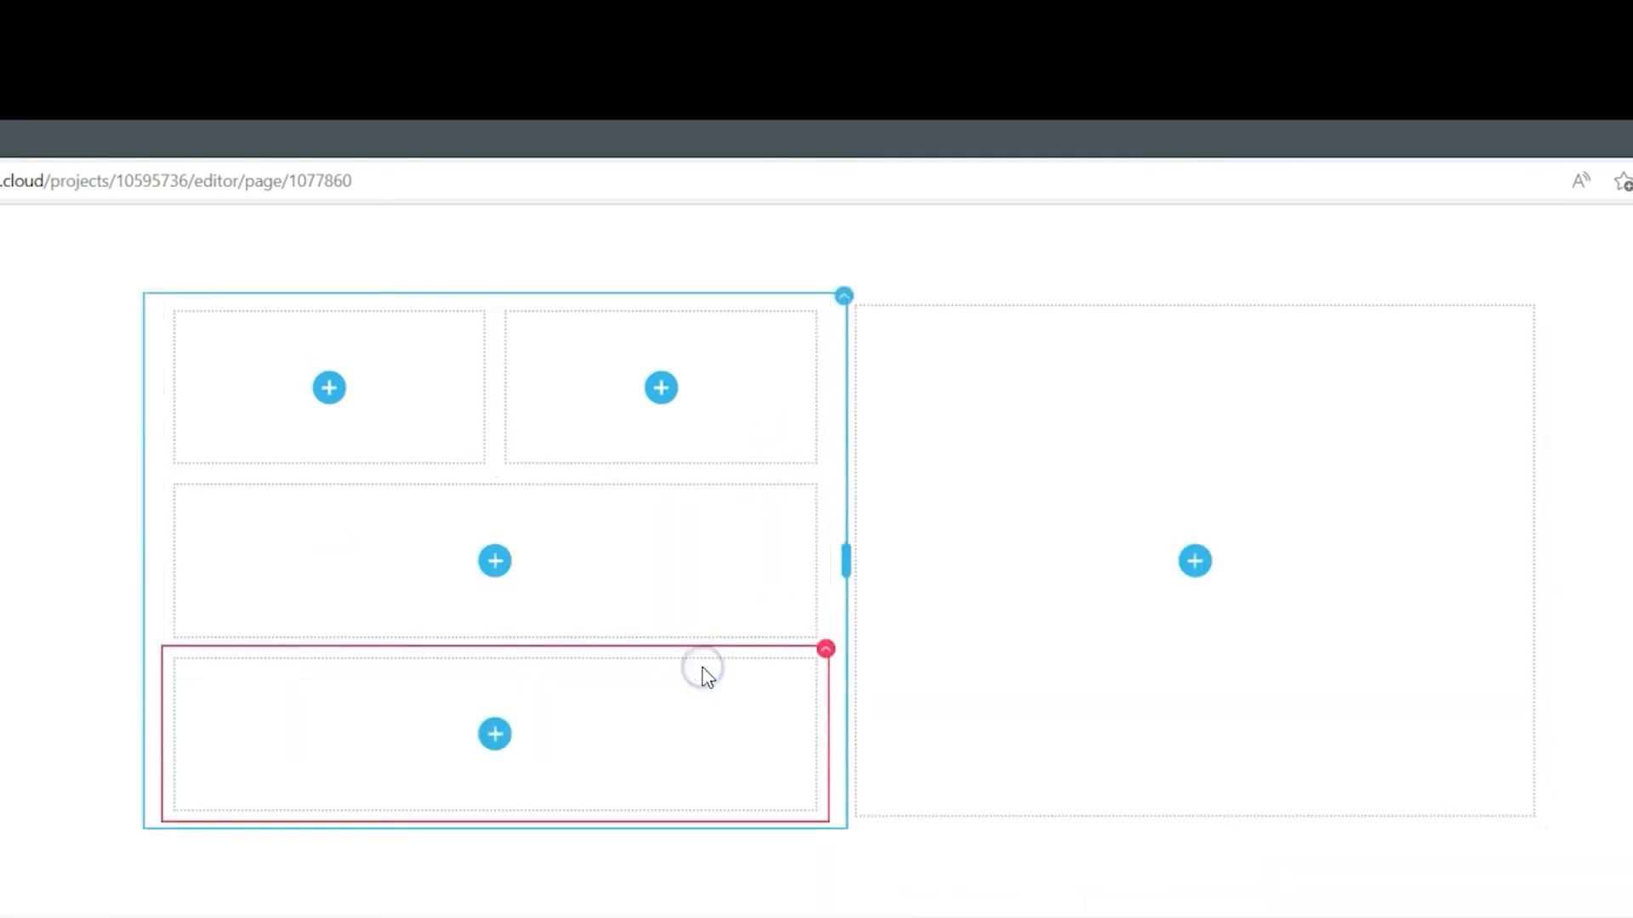
Add two columns to the bottom nested row so it holds three columns
click(826, 652)
click(824, 590)
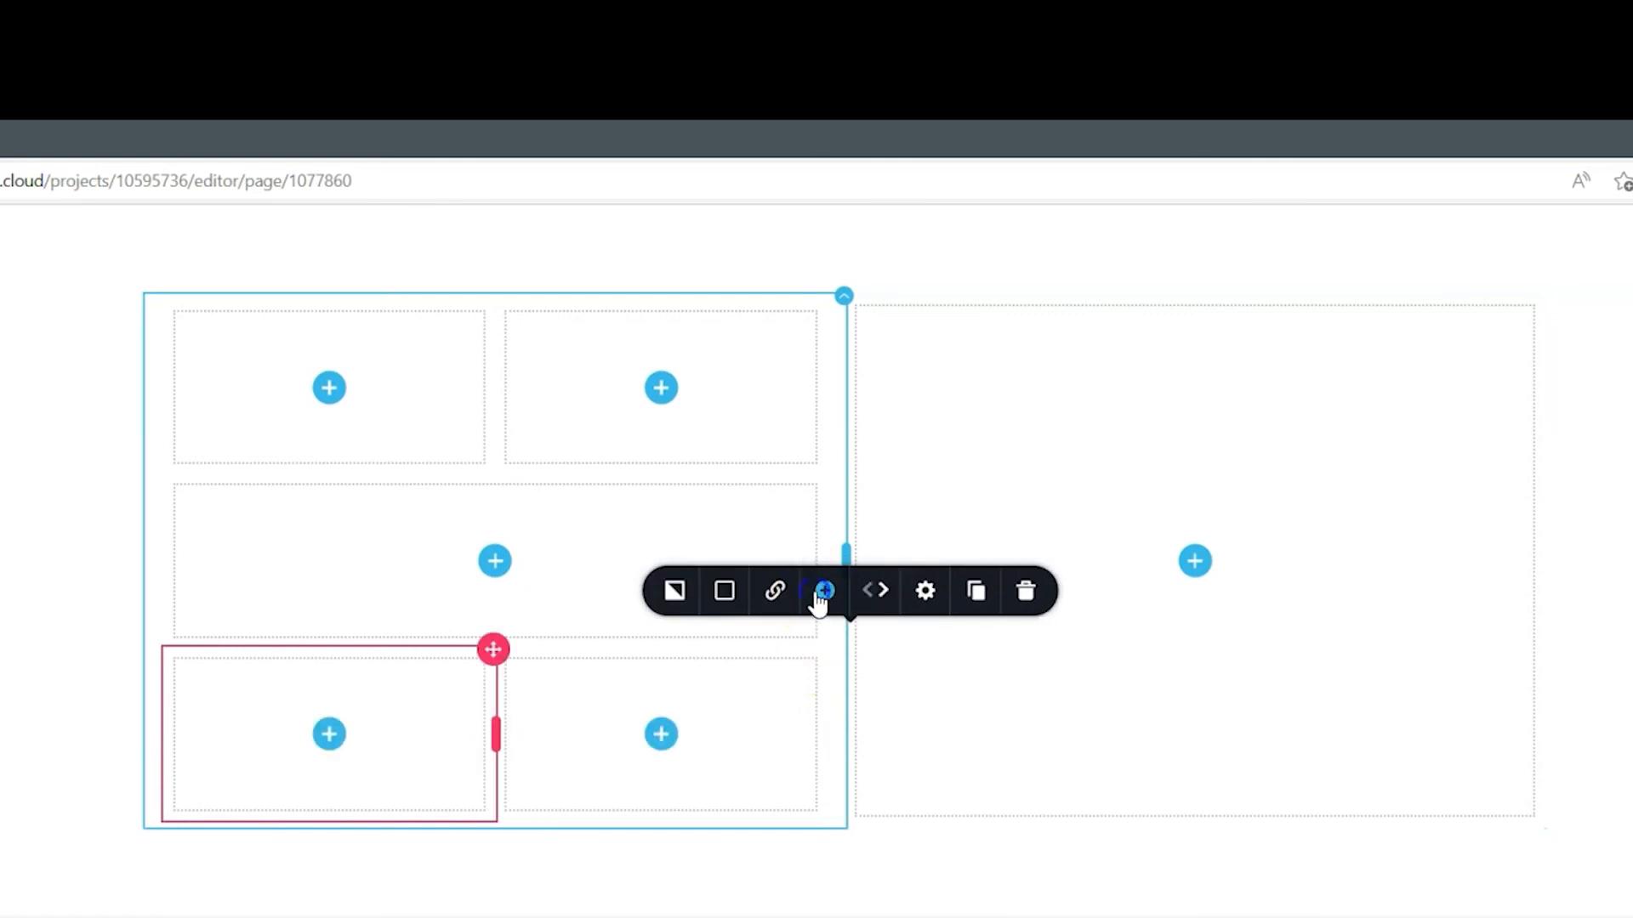
click(822, 595)
click(510, 663)
click(397, 545)
click(1584, 510)
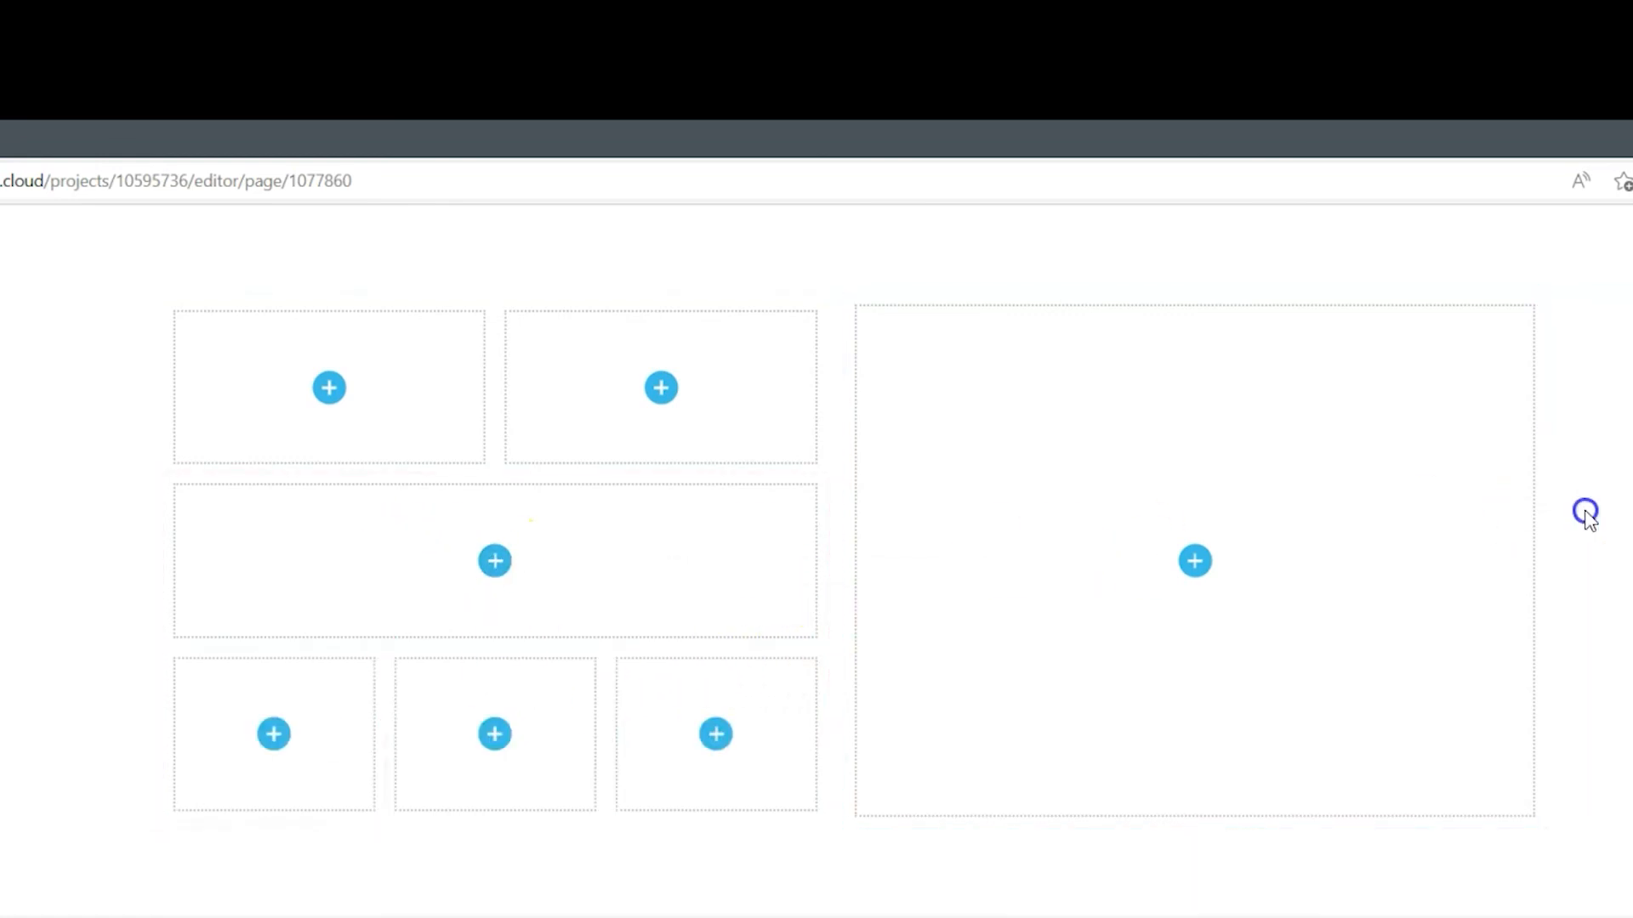